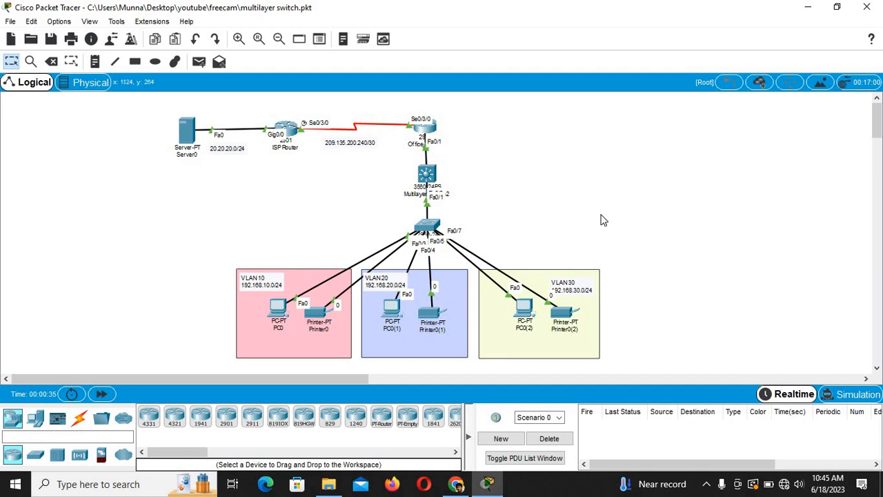
Step: Log in to Switch0's CLI with the passwords and enter privileged and global configuration mode
{"action": "left_click", "coordinate": [428, 229]}
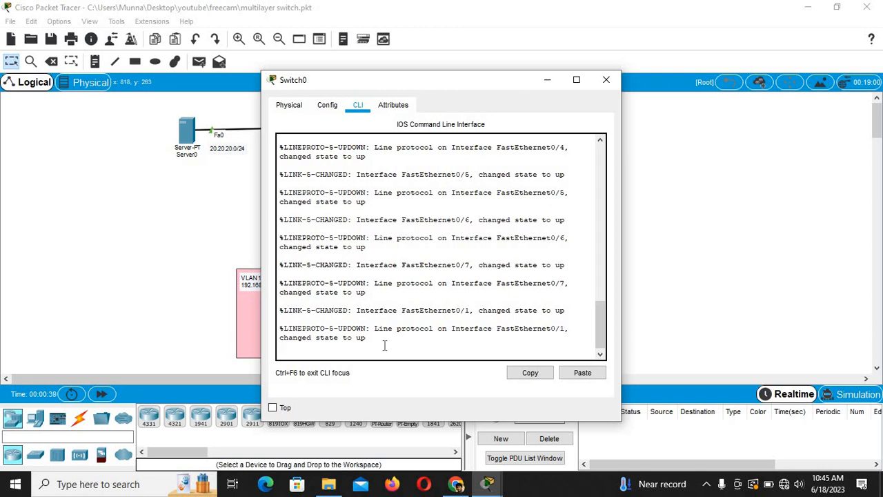
{"action": "key", "text": "Return"}
{"action": "key", "text": "Return"}
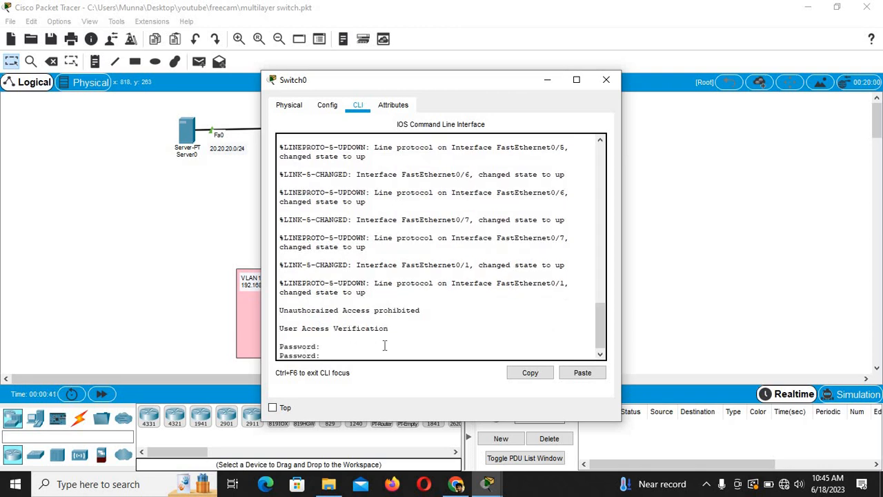
{"action": "key", "text": "Return"}
{"action": "key", "text": "Return"}
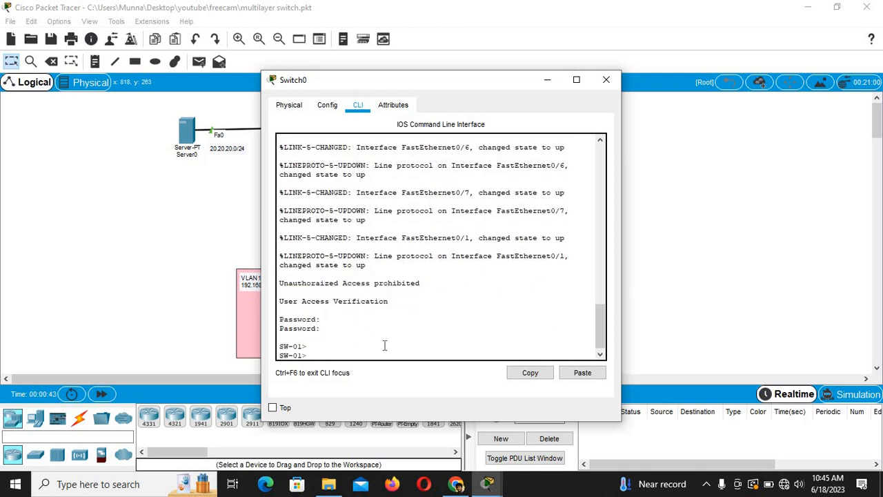
{"action": "type", "text": "en"}
{"action": "key", "text": "Return"}
{"action": "key", "text": "Return"}
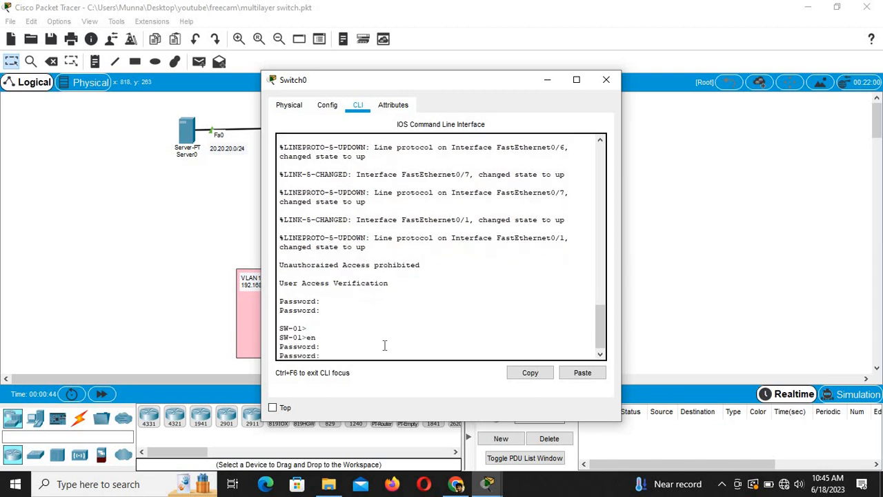
{"action": "key", "text": "Return"}
{"action": "key", "text": "Return"}
{"action": "key", "text": "Return"}
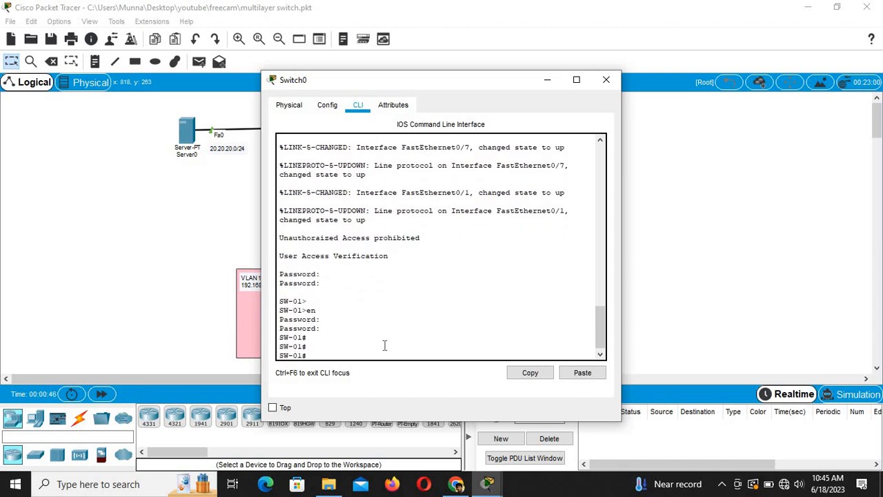
{"action": "type", "text": "conf t"}
{"action": "key", "text": "Return"}
{"action": "key", "text": "Return"}
{"action": "key", "text": "Return"}
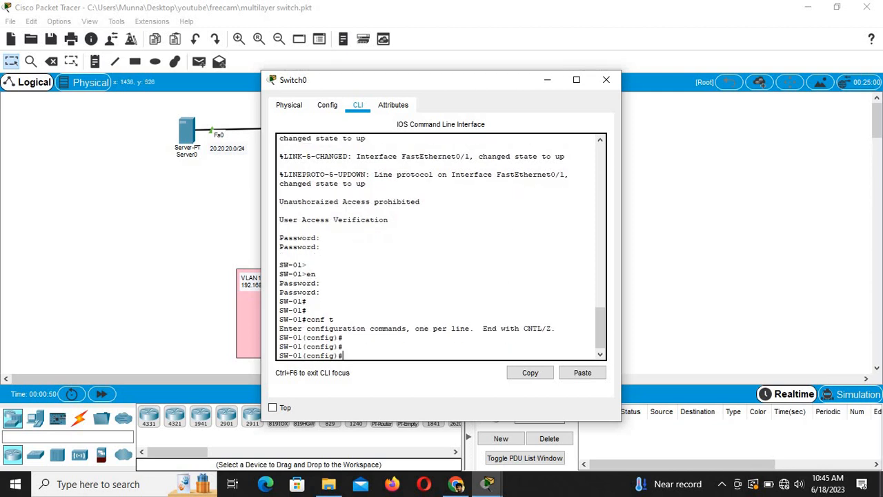
Step: Begin an 'interface range fastEthernet' command and move the console window aside
{"action": "type", "text": "in"}
{"action": "key", "text": "Tab"}
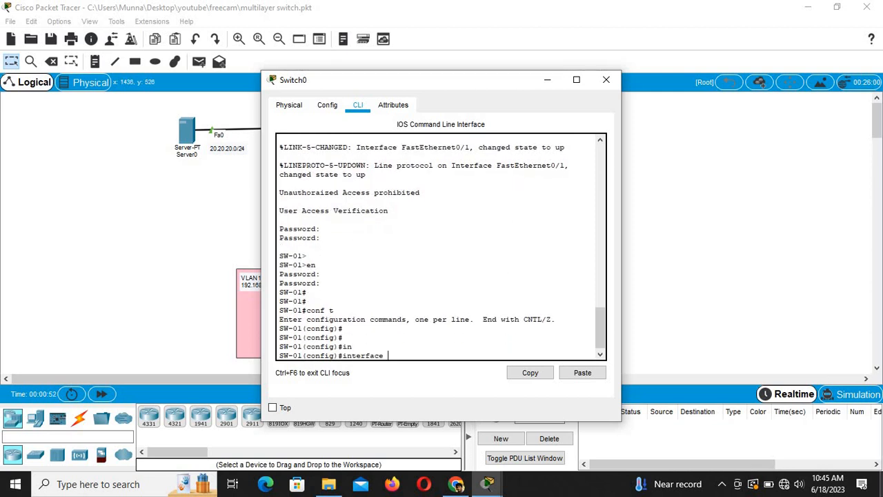
{"action": "type", "text": "r"}
{"action": "key", "text": "Tab"}
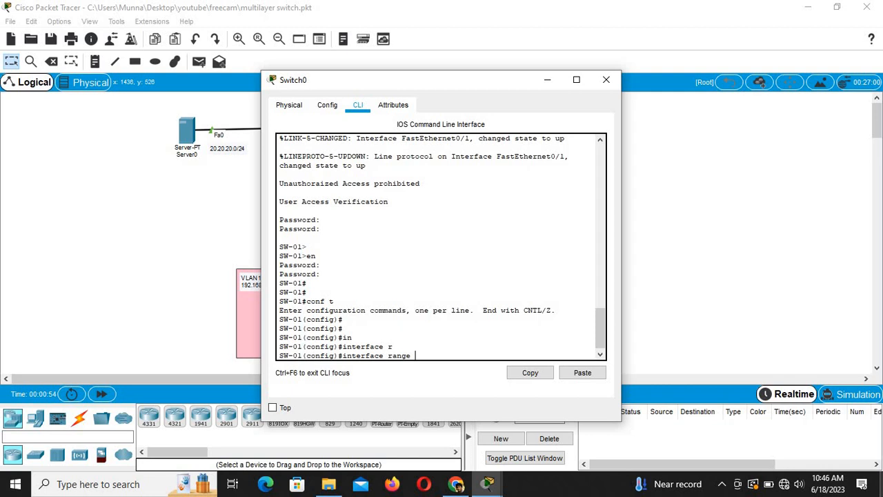
{"action": "type", "text": "f"}
{"action": "key", "text": "Tab"}
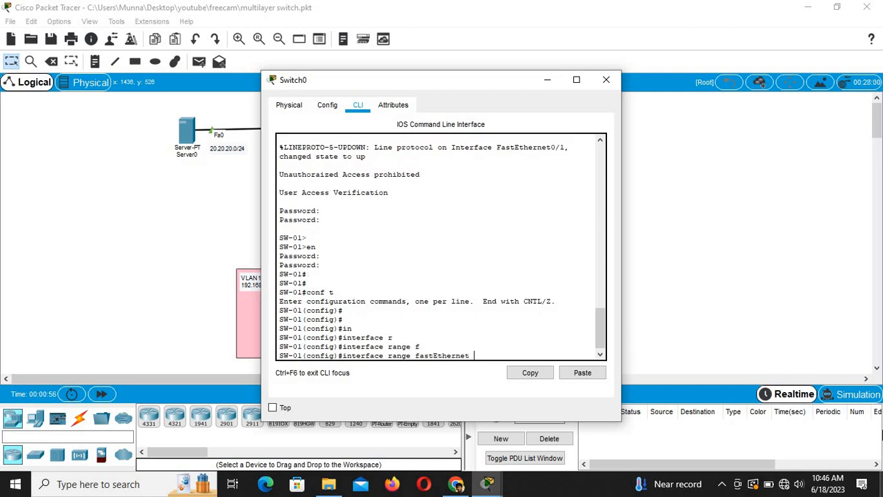
{"action": "left_click_drag", "start_coordinate": [416, 81], "coordinate": [607, 93]}
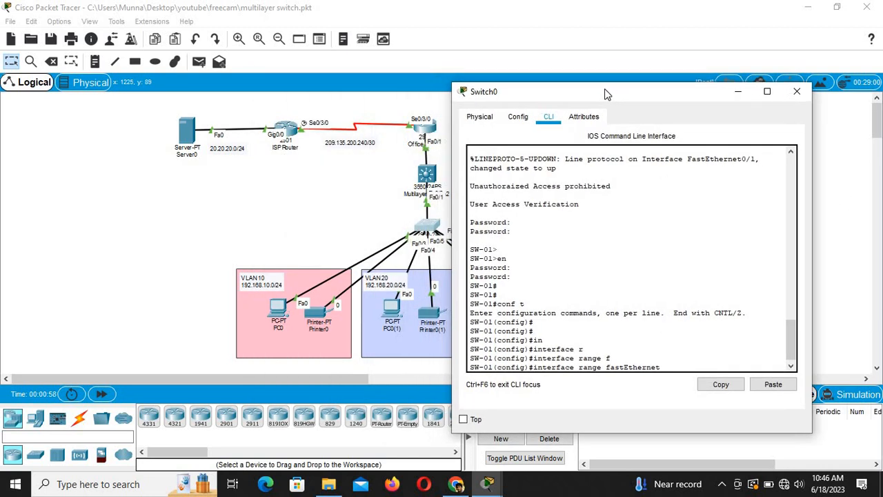
Step: Delete the cables from Switch0 to PC0, Printer0, PC0(1), Printer0(1), PC0(2) and Printer0(2)
{"action": "mouse_move", "coordinate": [278, 299]}
{"action": "left_mouse_down"}
{"action": "mouse_move", "coordinate": [265, 275]}
{"action": "mouse_move", "coordinate": [272, 306]}
{"action": "left_mouse_up"}
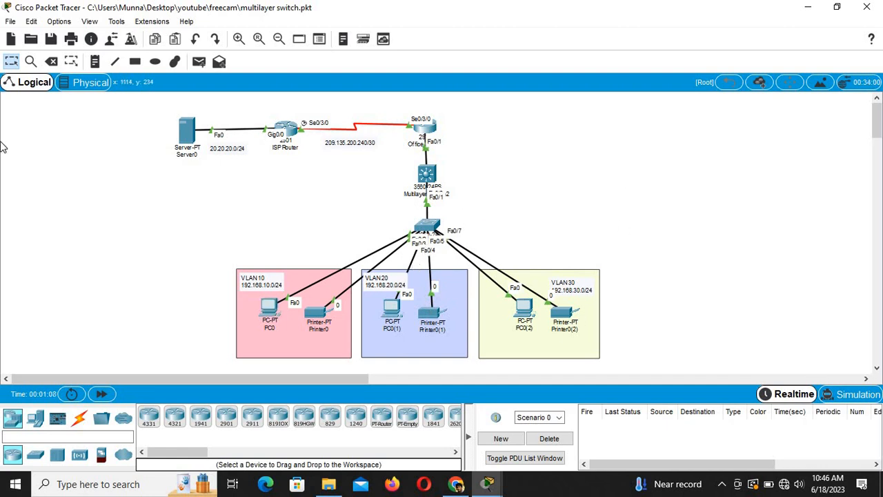
{"action": "left_click", "coordinate": [52, 61]}
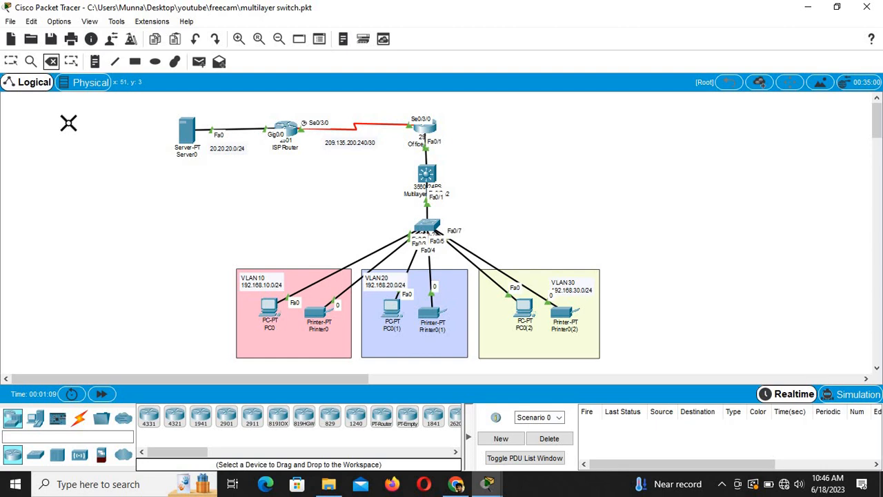
{"action": "left_click", "coordinate": [391, 252]}
{"action": "left_click", "coordinate": [390, 253]}
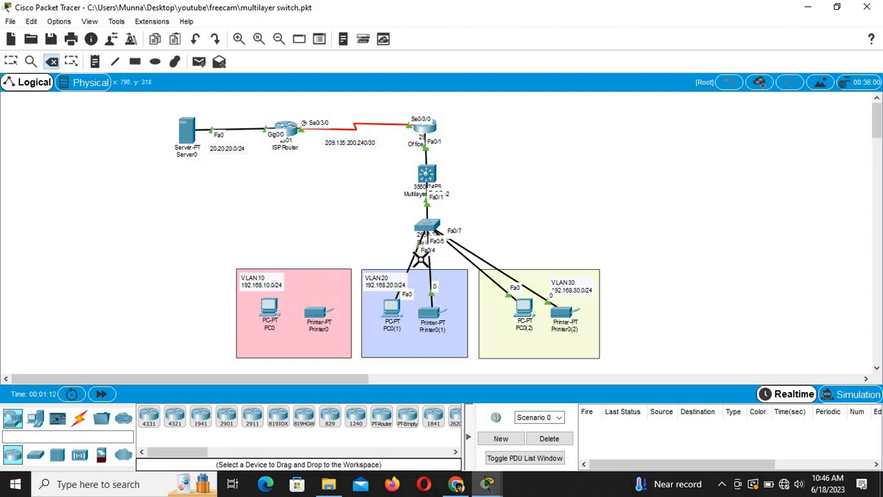
{"action": "left_click", "coordinate": [413, 261]}
{"action": "left_click", "coordinate": [429, 261]}
{"action": "left_click", "coordinate": [455, 247]}
{"action": "left_click", "coordinate": [462, 245]}
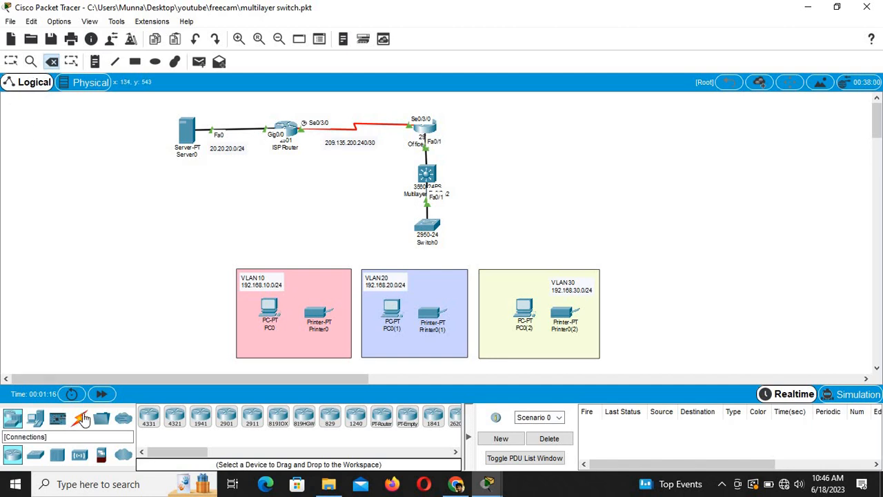
Step: Cable PC0 to Switch0 Fa0/4 and Printer0 to Fa0/5 with copper straight-through links
{"action": "left_click", "coordinate": [78, 418]}
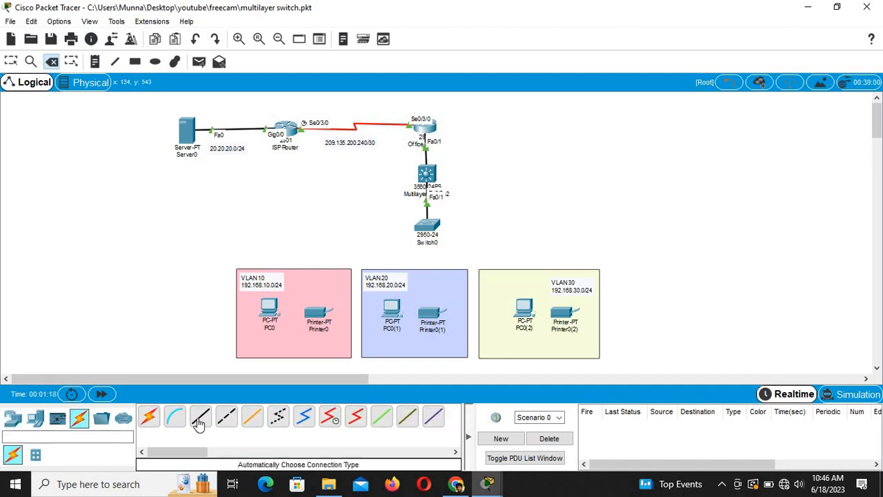
{"action": "left_click", "coordinate": [200, 416]}
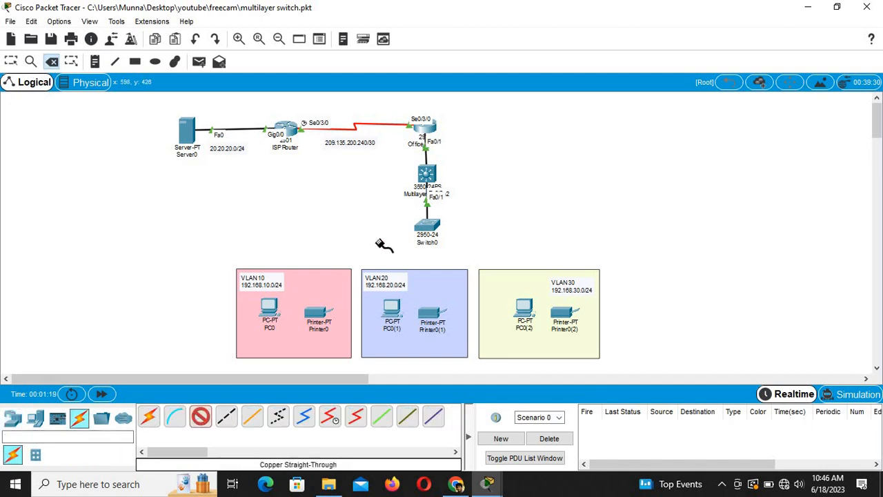
{"action": "left_click", "coordinate": [427, 223]}
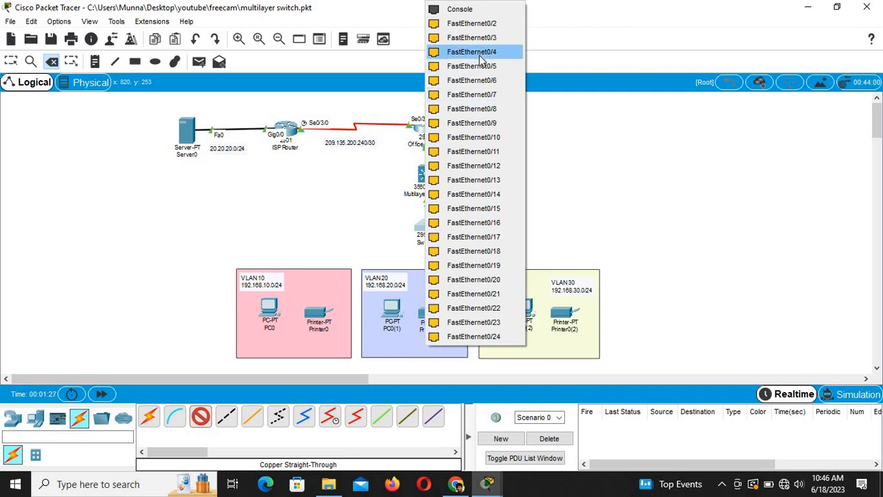
{"action": "left_click", "coordinate": [489, 55]}
{"action": "left_click", "coordinate": [271, 304]}
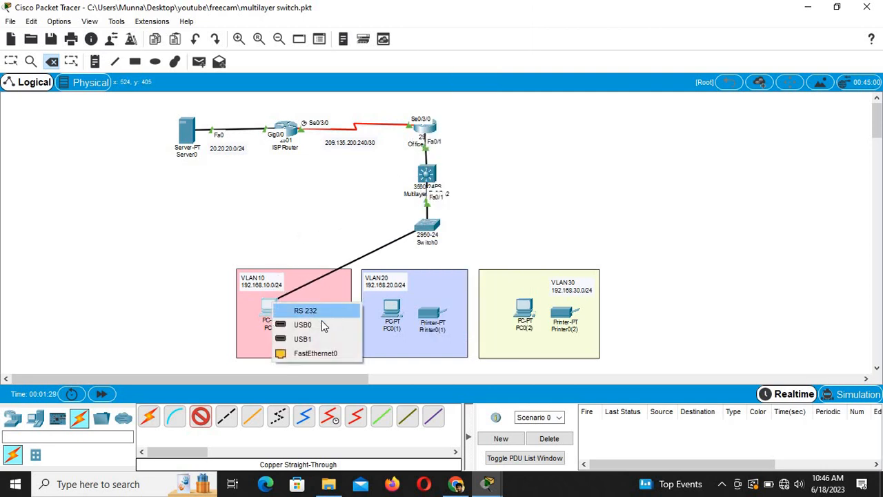
{"action": "left_click", "coordinate": [320, 353]}
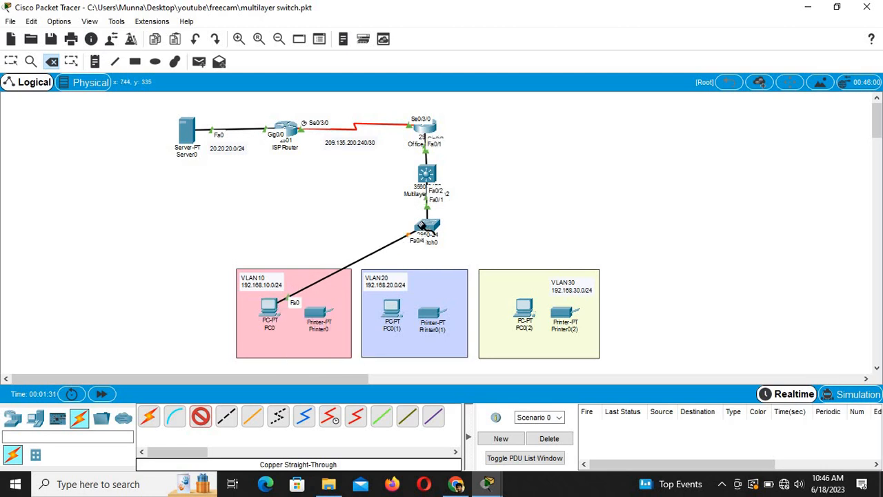
{"action": "left_click", "coordinate": [427, 227]}
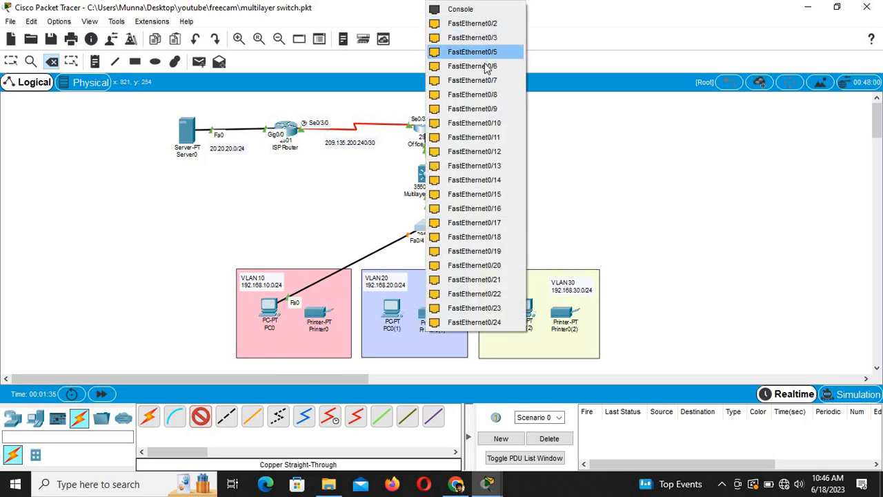
{"action": "left_click", "coordinate": [494, 53]}
{"action": "left_click", "coordinate": [320, 314]}
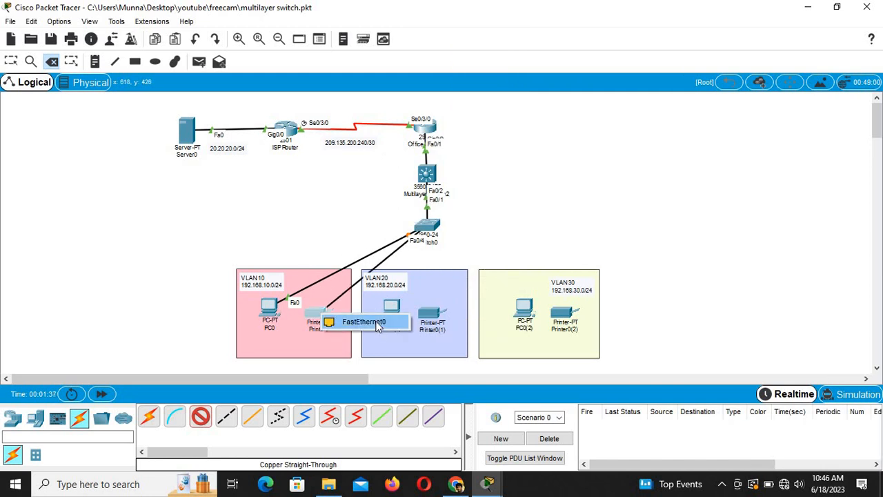
{"action": "left_click", "coordinate": [365, 322]}
Step: Cable PC0(1) to Switch0 Fa0/12 and Printer0(1) to Fa0/13
{"action": "left_click", "coordinate": [433, 225]}
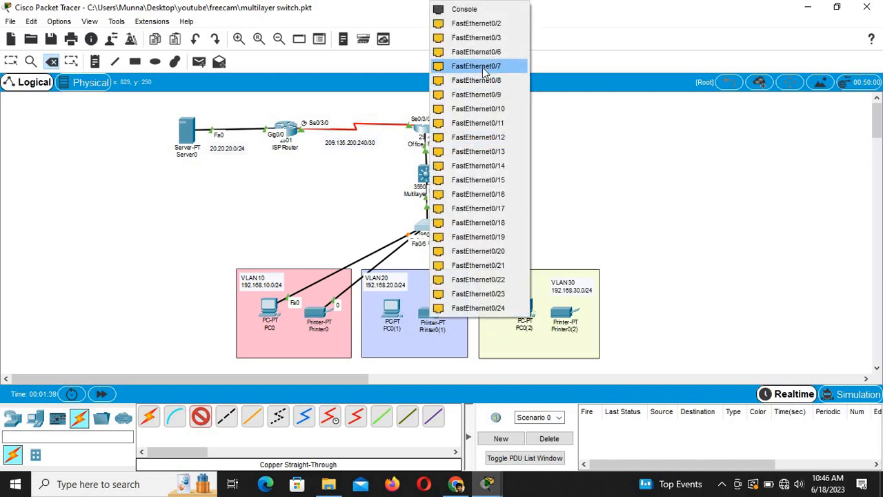
{"action": "left_click", "coordinate": [492, 137]}
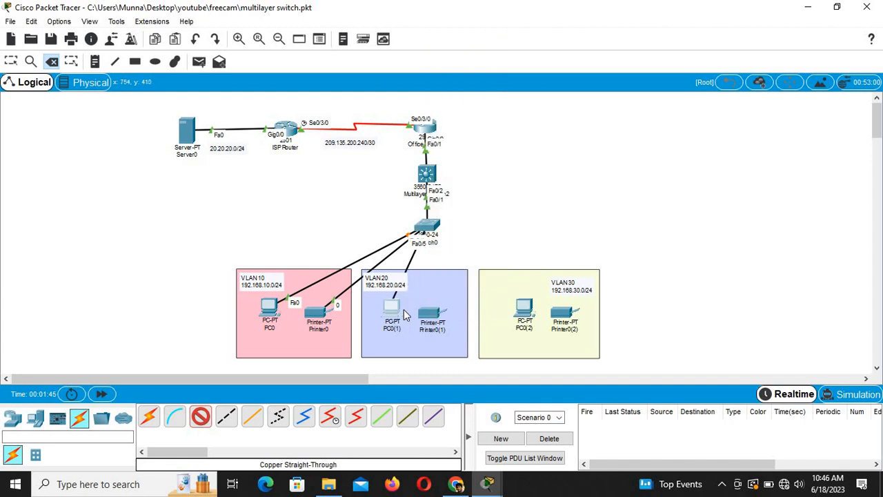
{"action": "left_click", "coordinate": [391, 309]}
{"action": "left_click", "coordinate": [445, 355]}
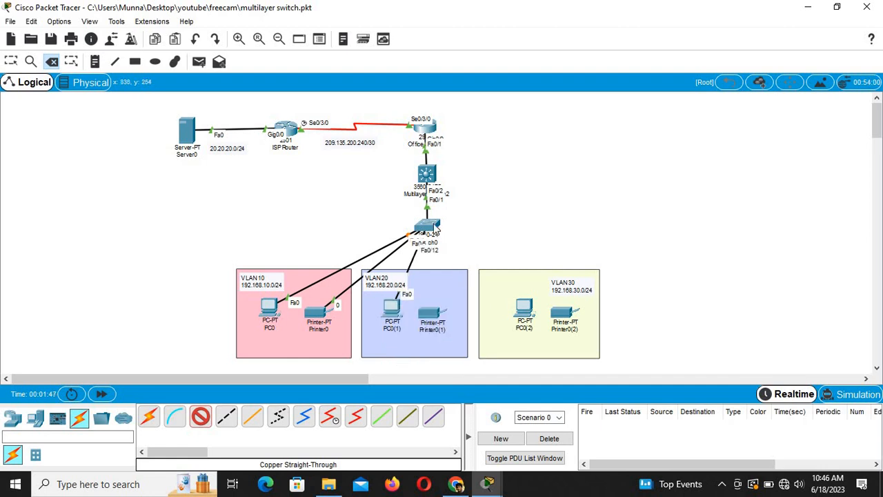
{"action": "left_click", "coordinate": [429, 226]}
{"action": "left_click", "coordinate": [498, 137]}
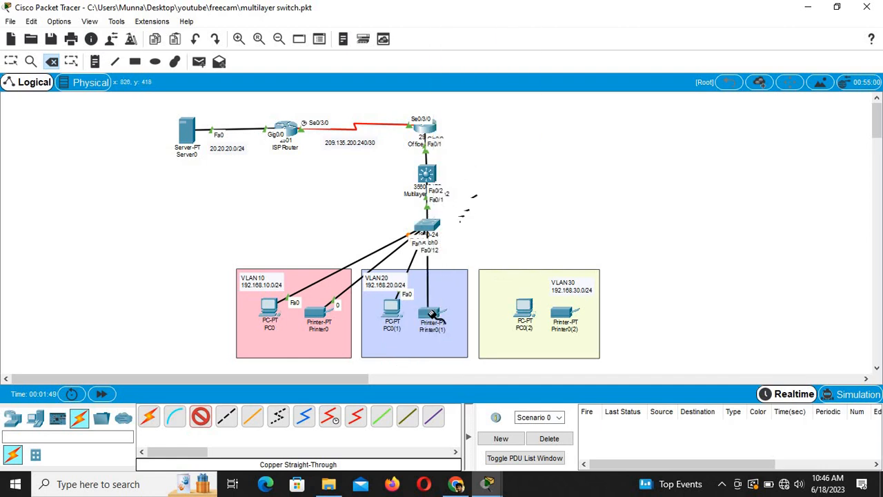
{"action": "left_click", "coordinate": [433, 316]}
{"action": "left_click", "coordinate": [456, 319]}
Step: Cable PC0(2) to Switch0 Fa0/18 and Printer0(2) to Fa0/19
{"action": "left_click", "coordinate": [428, 225]}
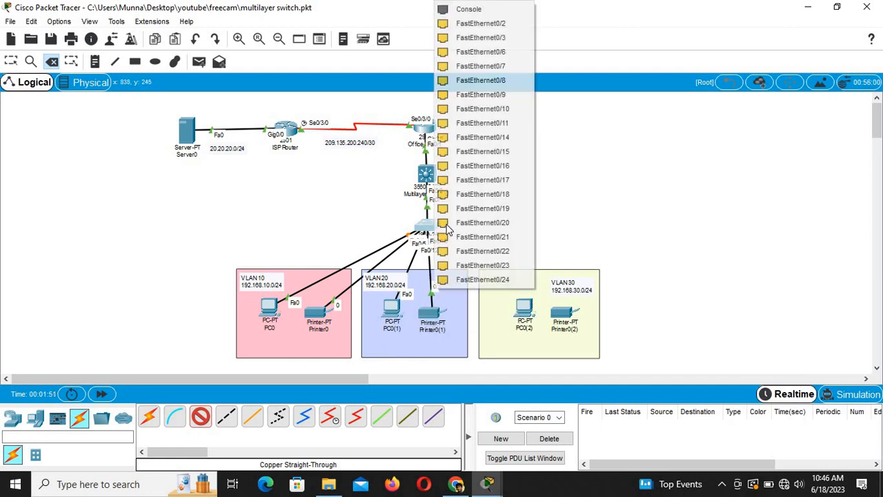
{"action": "left_click", "coordinate": [509, 196]}
{"action": "left_click", "coordinate": [526, 311]}
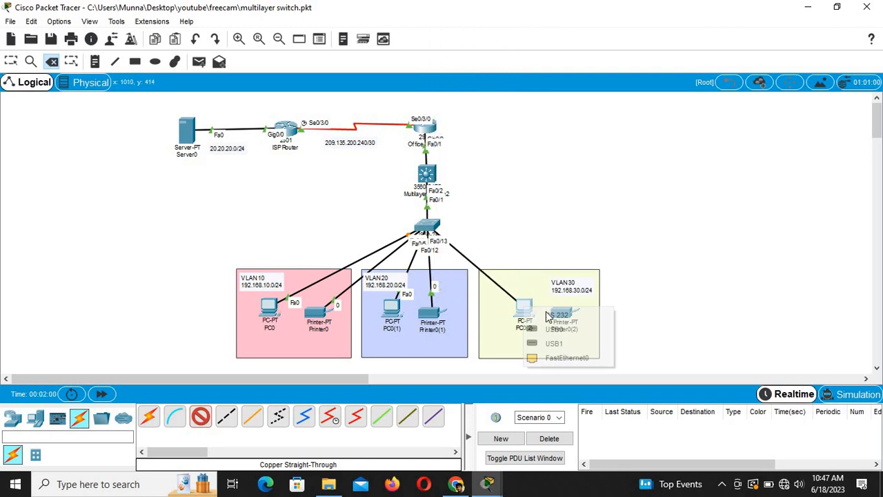
{"action": "left_click", "coordinate": [560, 356]}
{"action": "left_click", "coordinate": [431, 224]}
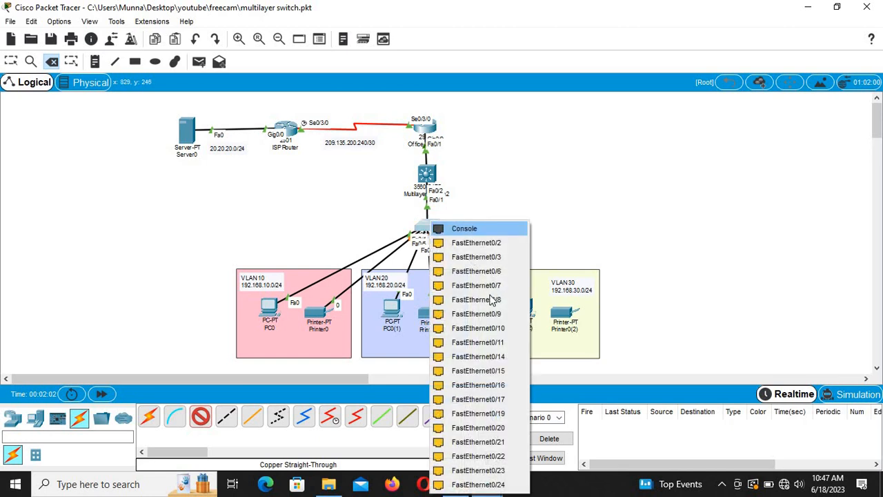
{"action": "left_click", "coordinate": [503, 414]}
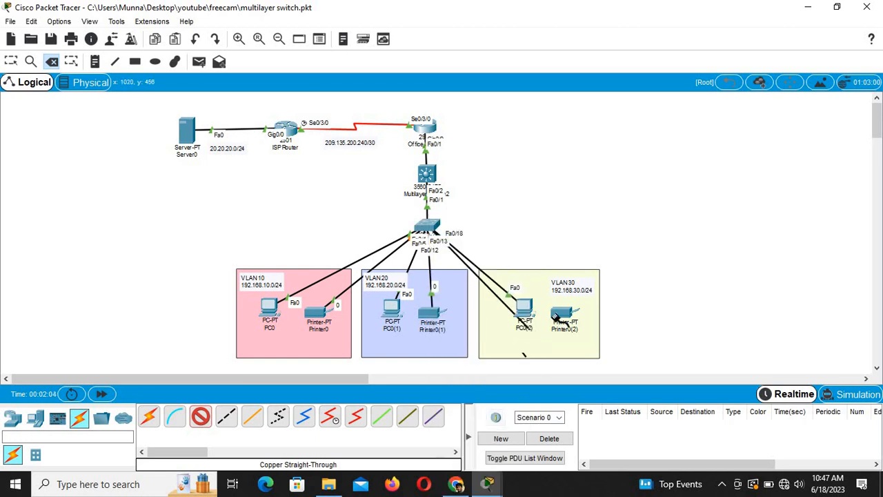
{"action": "left_click", "coordinate": [560, 312]}
{"action": "left_click", "coordinate": [592, 315]}
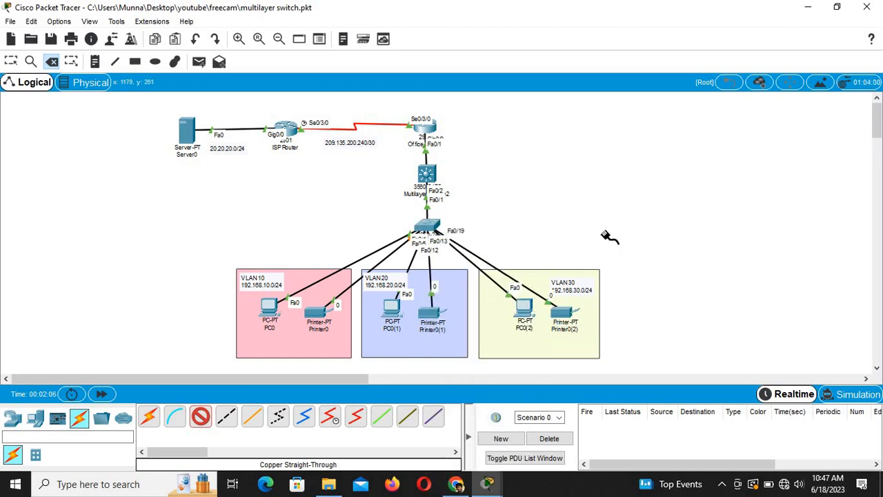
{"action": "left_click", "coordinate": [11, 62]}
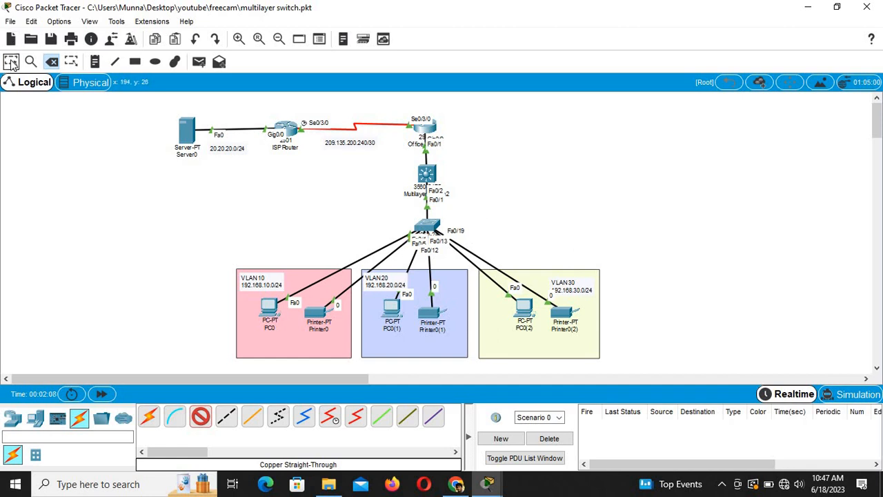
Step: Select switch ports Fa0/4–10 and set them to switchport mode access
{"action": "left_click", "coordinate": [428, 227]}
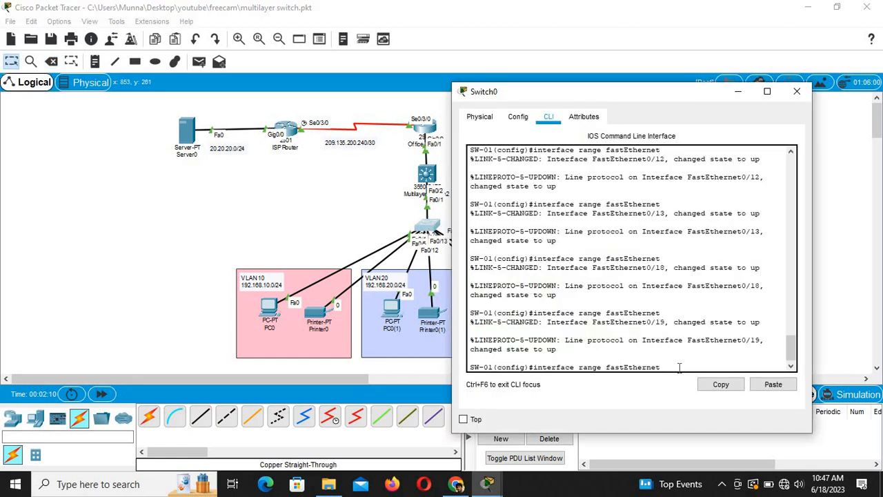
{"action": "type", "text": "0/4-10"}
{"action": "key", "text": "Return"}
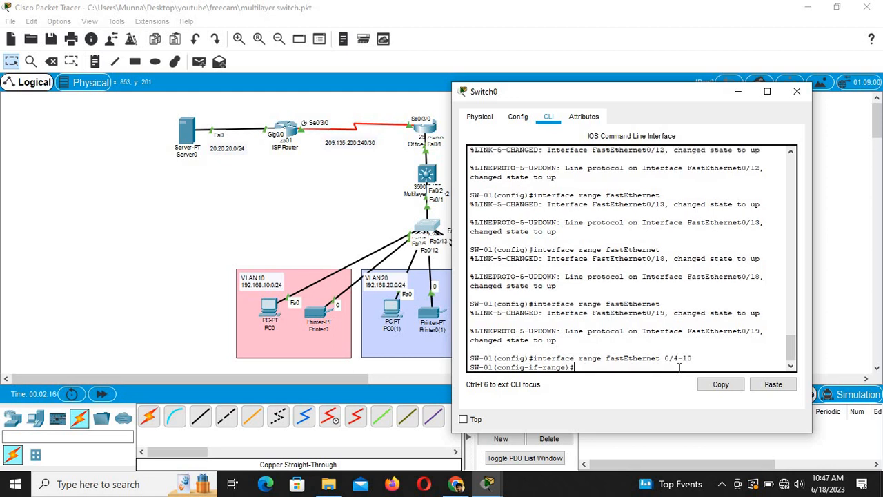
{"action": "left_click_drag", "start_coordinate": [572, 91], "coordinate": [560, 51]}
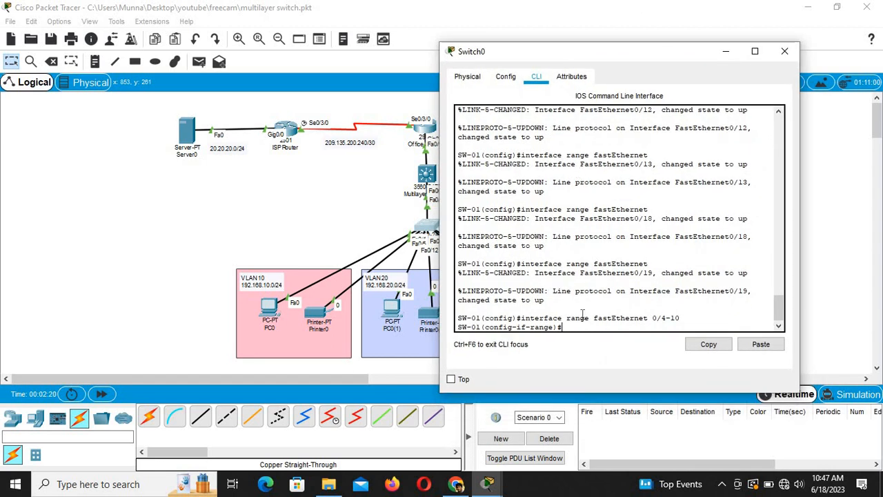
{"action": "type", "text": "sw"}
{"action": "key", "text": "Tab"}
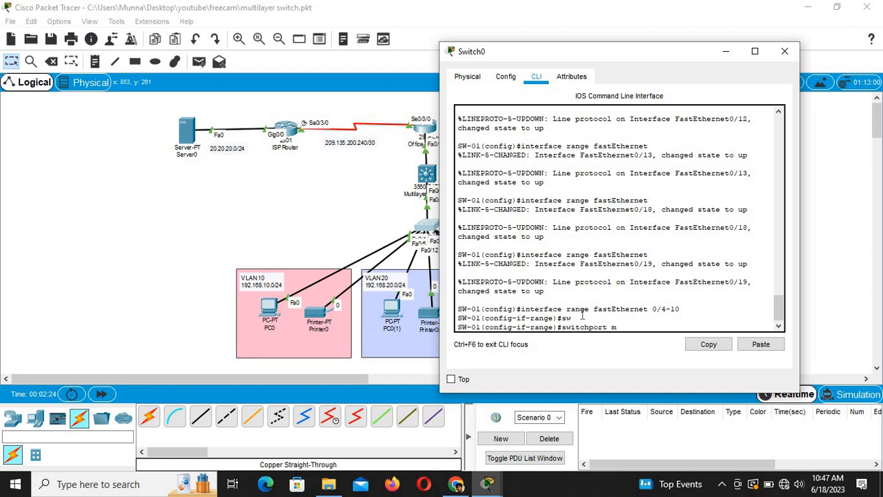
{"action": "type", "text": "m"}
{"action": "key", "text": "Tab"}
{"action": "type", "text": "a"}
{"action": "key", "text": "Tab"}
{"action": "key", "text": "Return"}
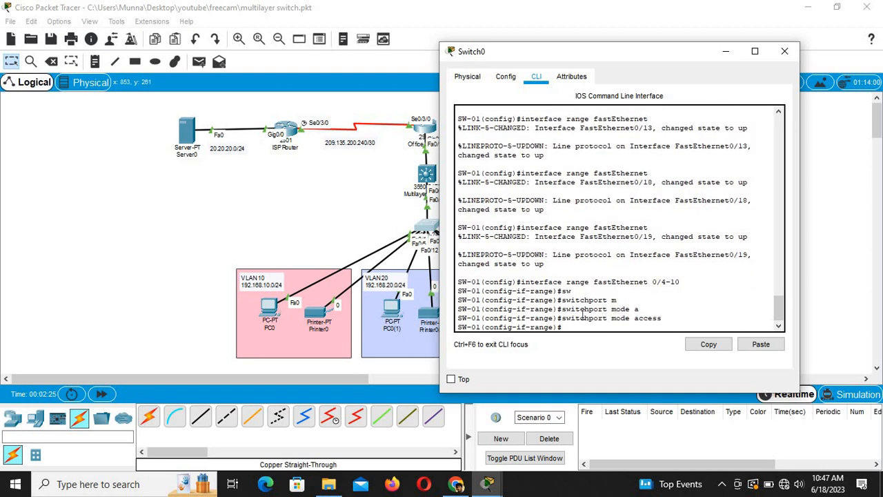
Step: Assign the ports to access VLAN 10, exit interface mode, and start the vlan 10 command
{"action": "type", "text": "sw"}
{"action": "key", "text": "Tab"}
{"action": "type", "text": "a"}
{"action": "key", "text": "Tab"}
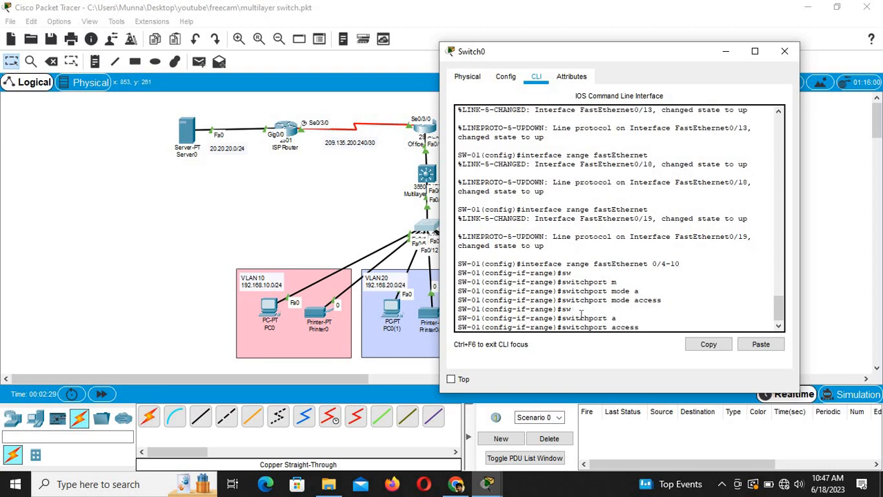
{"action": "type", "text": "v"}
{"action": "key", "text": "Tab"}
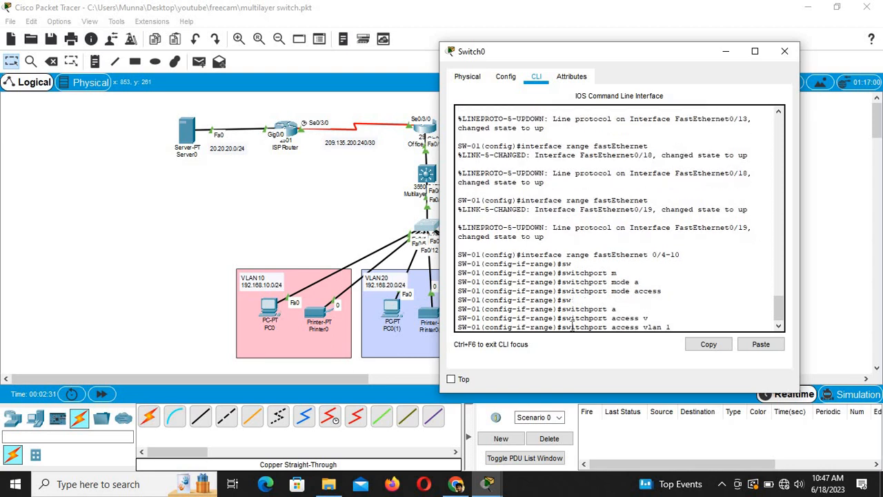
{"action": "type", "text": "10"}
{"action": "key", "text": "Return"}
{"action": "key", "text": "Return"}
{"action": "key", "text": "Return"}
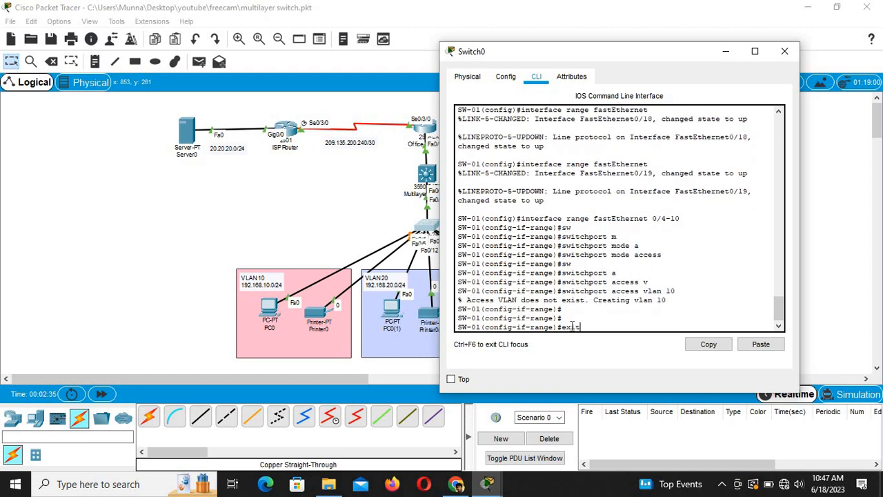
{"action": "type", "text": "exit"}
{"action": "key", "text": "Return"}
{"action": "key", "text": "Return"}
{"action": "key", "text": "Return"}
{"action": "type", "text": "vlan 10"}
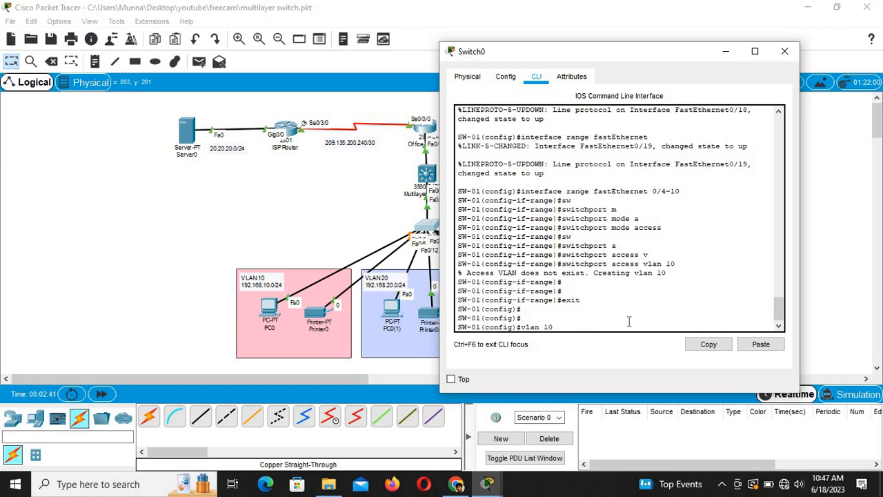
Step: Create VLAN 10 named admin and VLAN 20 named HR
{"action": "key", "text": "BackSpace"}
{"action": "key", "text": "Return"}
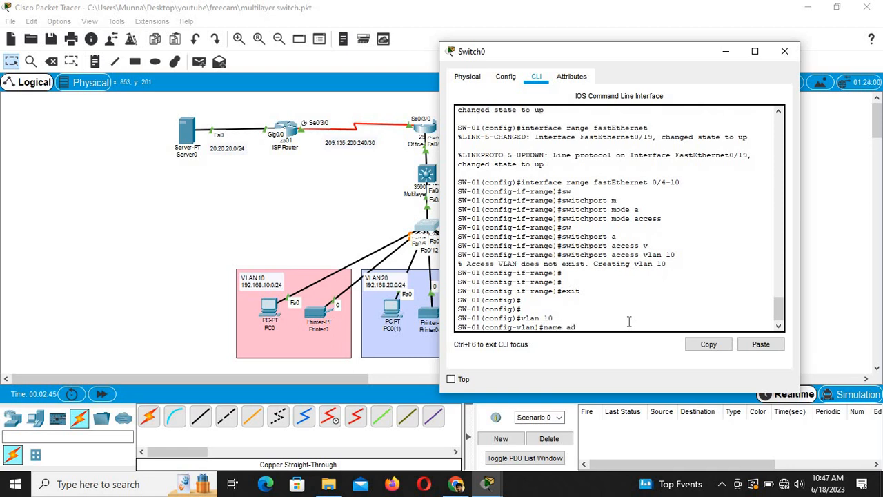
{"action": "key", "text": "Return"}
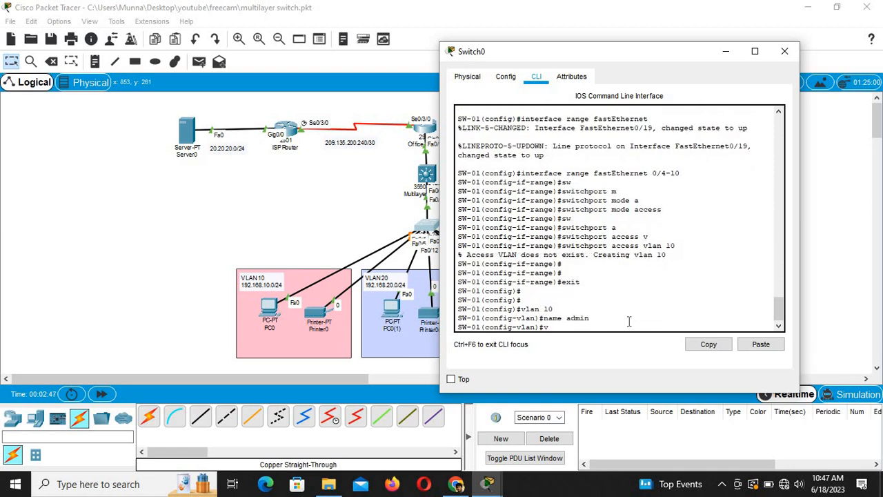
{"action": "type", "text": "vlan 20"}
{"action": "key", "text": "Return"}
{"action": "type", "text": "name"}
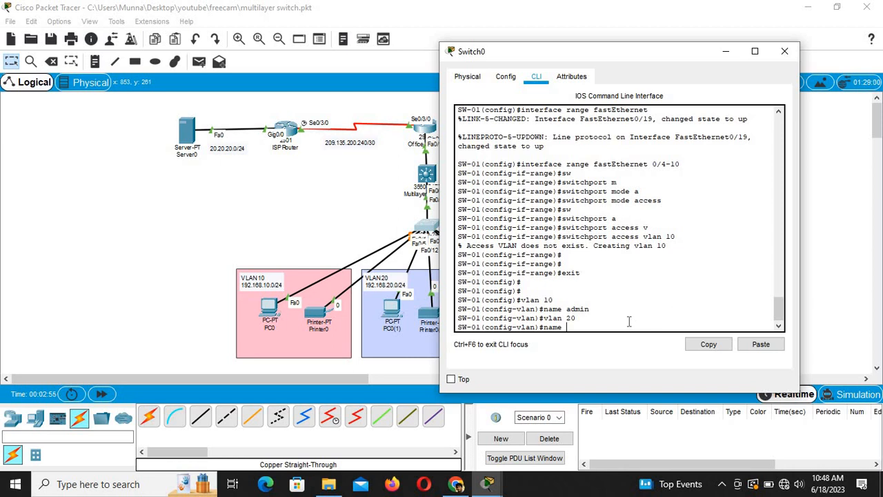
{"action": "key", "text": "Return"}
{"action": "key", "text": "Return"}
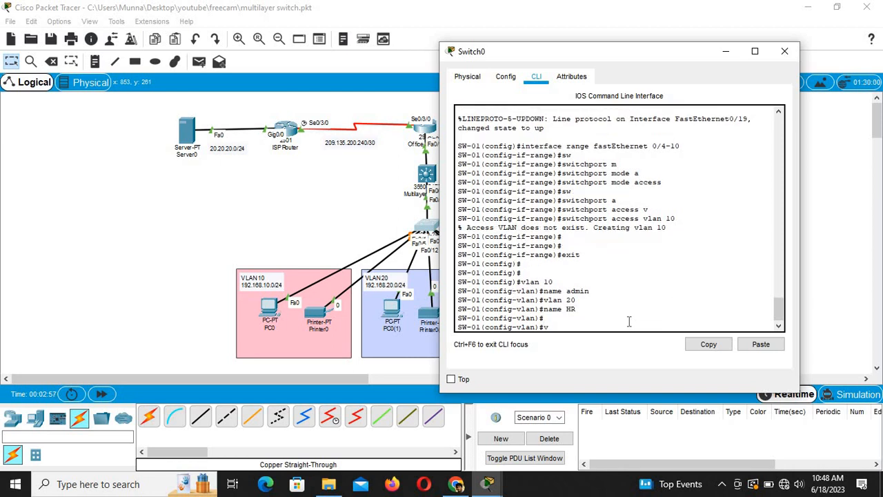
Step: Create VLAN 30 named service and exit VLAN configuration
{"action": "type", "text": "vlan 30"}
{"action": "key", "text": "Return"}
{"action": "type", "text": "name"}
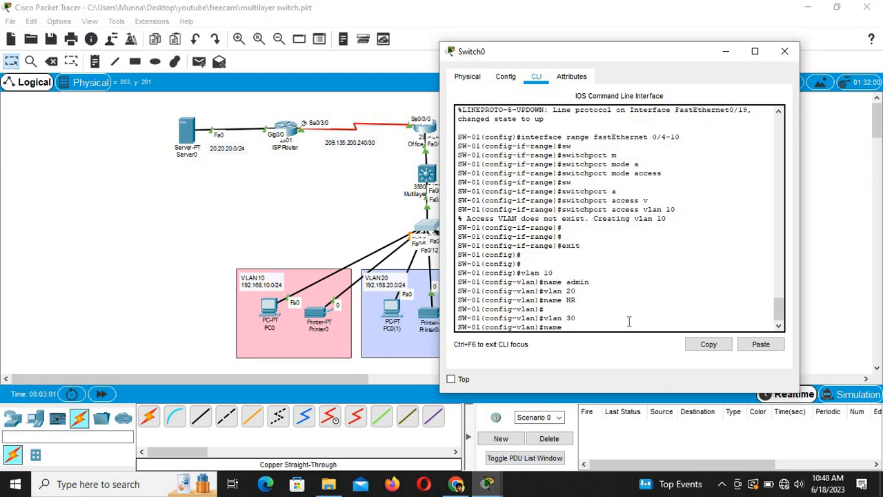
{"action": "type", "text": " service"}
{"action": "key", "text": "Return"}
{"action": "key", "text": "Return"}
{"action": "key", "text": "Return"}
{"action": "key", "text": "Up"}
{"action": "key", "text": "Up"}
{"action": "key", "text": "Up"}
{"action": "key", "text": "Up"}
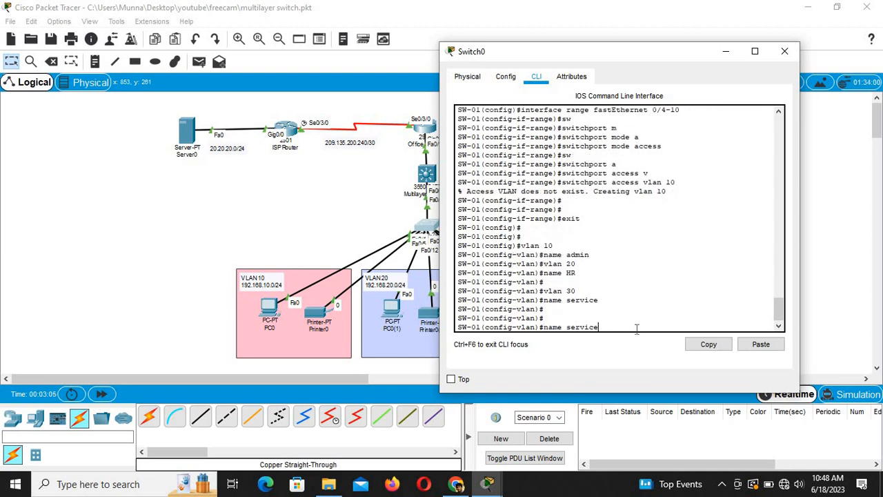
{"action": "key", "text": "Up"}
{"action": "key", "text": "Up"}
{"action": "key", "text": "Up"}
{"action": "key", "text": "BackSpace"}
{"action": "key", "text": "BackSpace"}
{"action": "key", "text": "BackSpace"}
{"action": "type", "text": "exir"}
{"action": "key", "text": "BackSpace"}
{"action": "type", "text": "t"}
{"action": "key", "text": "Return"}
{"action": "key", "text": "Return"}
{"action": "key", "text": "Return"}
Step: Select the port range FastEthernet 0/11–17
{"action": "type", "text": "i"}
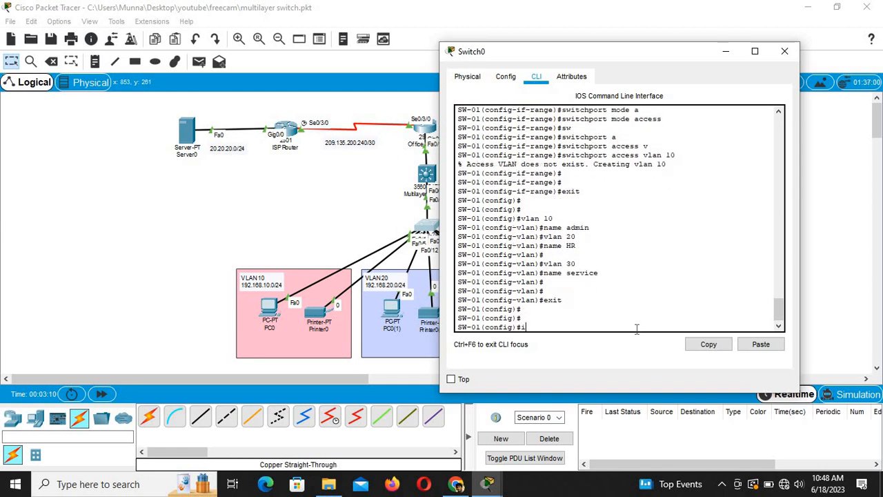
{"action": "type", "text": "nt"}
{"action": "key", "text": "Tab"}
{"action": "type", "text": "r"}
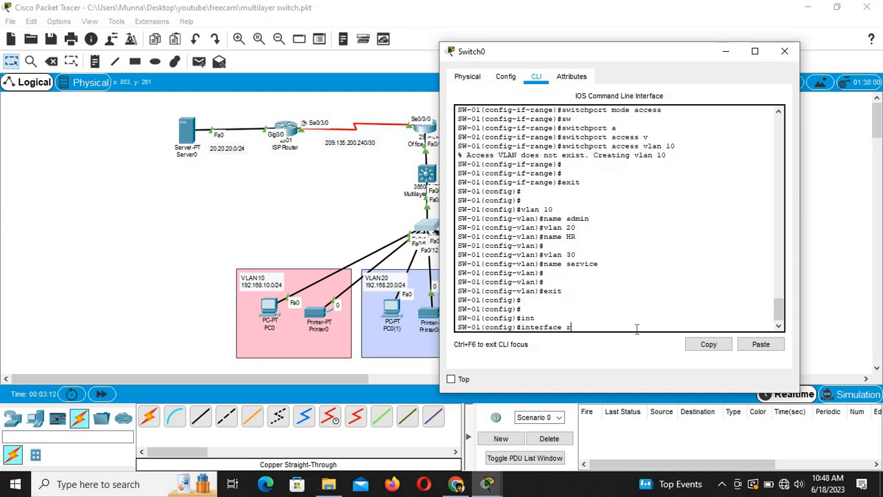
{"action": "key", "text": "Tab"}
{"action": "type", "text": "f"}
{"action": "key", "text": "Tab"}
{"action": "type", "text": "0"}
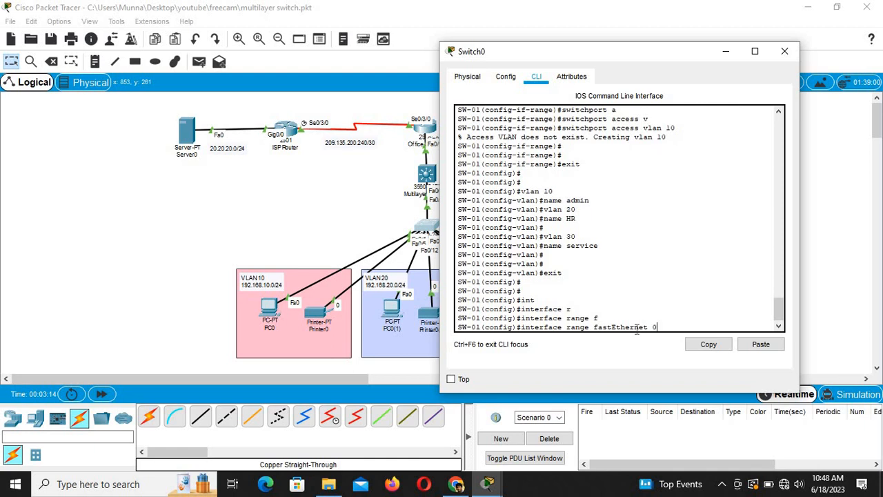
{"action": "type", "text": "/11-17"}
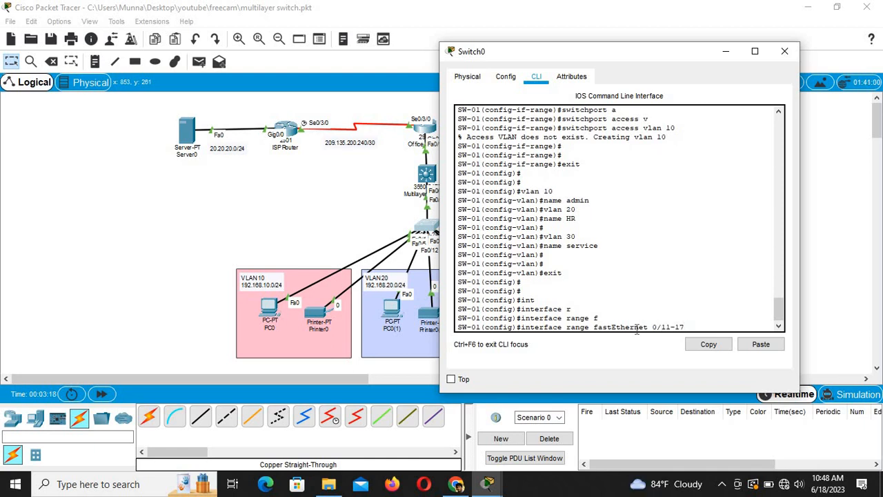
{"action": "key", "text": "Return"}
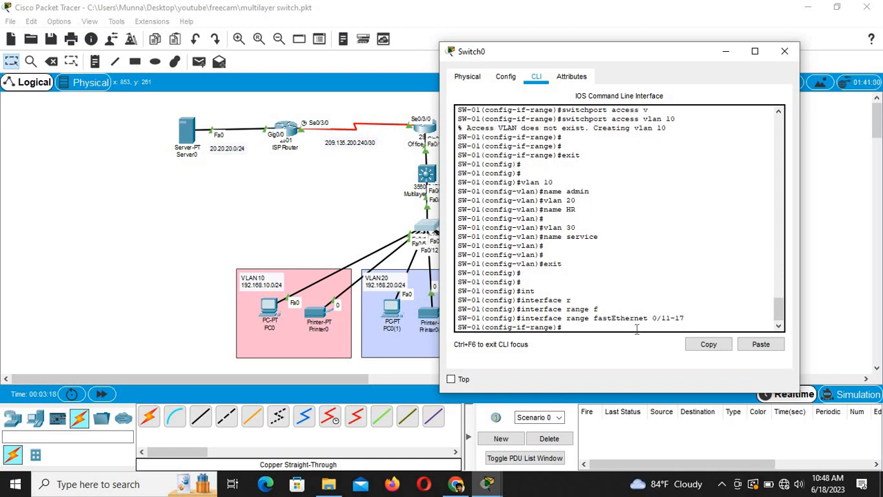
Step: Set ports Fa0/11–17 to switchport mode access
{"action": "type", "text": "sw"}
{"action": "key", "text": "Tab"}
{"action": "type", "text": "m"}
{"action": "key", "text": "Tab"}
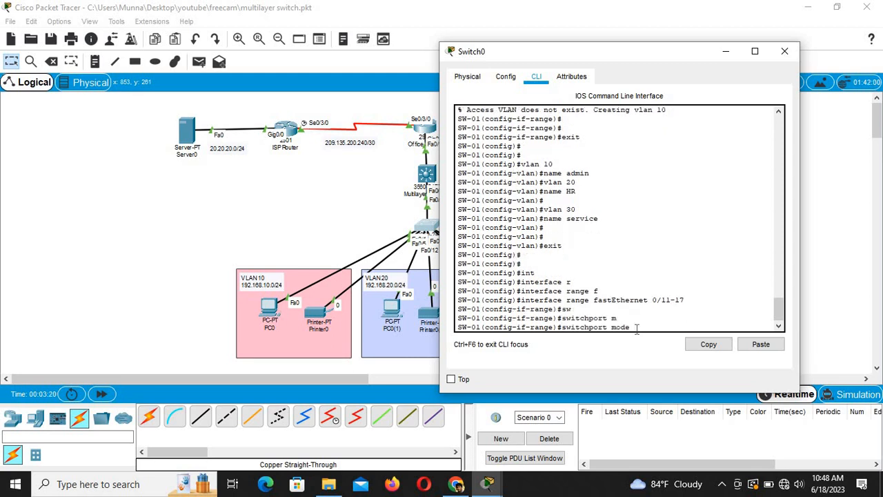
{"action": "type", "text": "a"}
{"action": "key", "text": "Tab"}
{"action": "key", "text": "Return"}
{"action": "key", "text": "Return"}
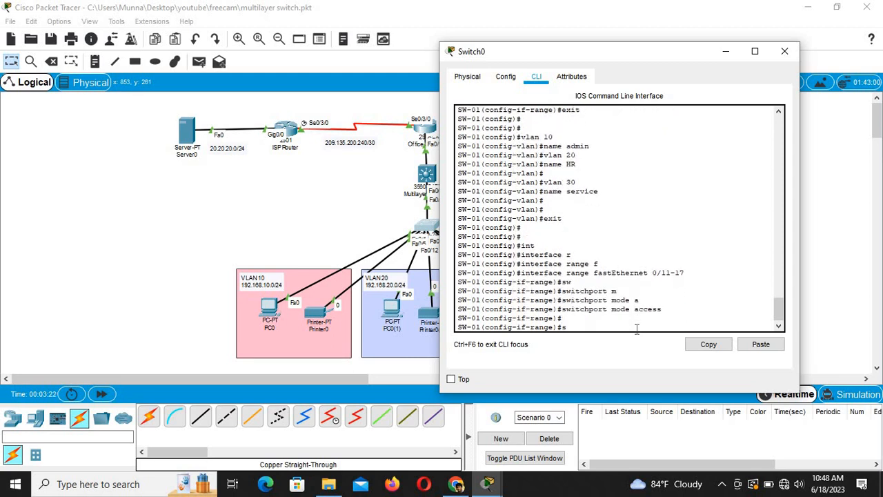
Step: Assign Fa0/11–17 to access VLAN 20 and exit interface configuration
{"action": "type", "text": "sw"}
{"action": "key", "text": "Tab"}
{"action": "type", "text": "a"}
{"action": "key", "text": "Tab"}
{"action": "type", "text": "v"}
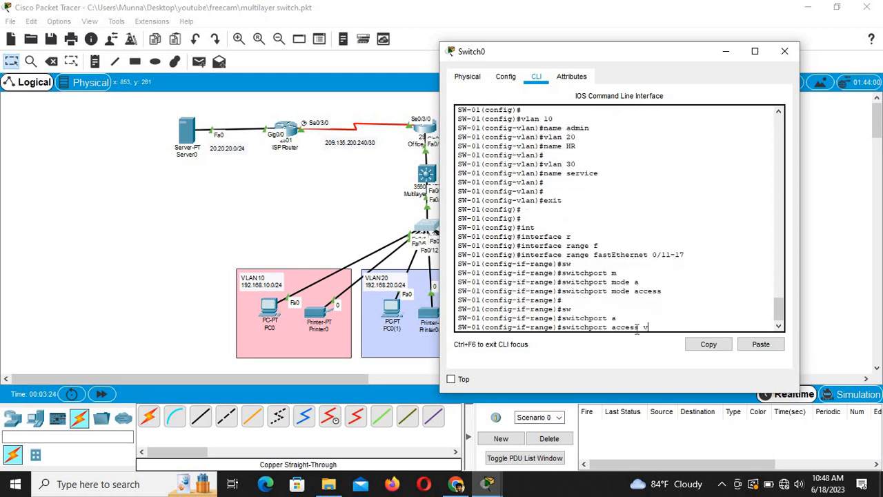
{"action": "key", "text": "Tab"}
{"action": "type", "text": "20"}
{"action": "key", "text": "Return"}
{"action": "key", "text": "Return"}
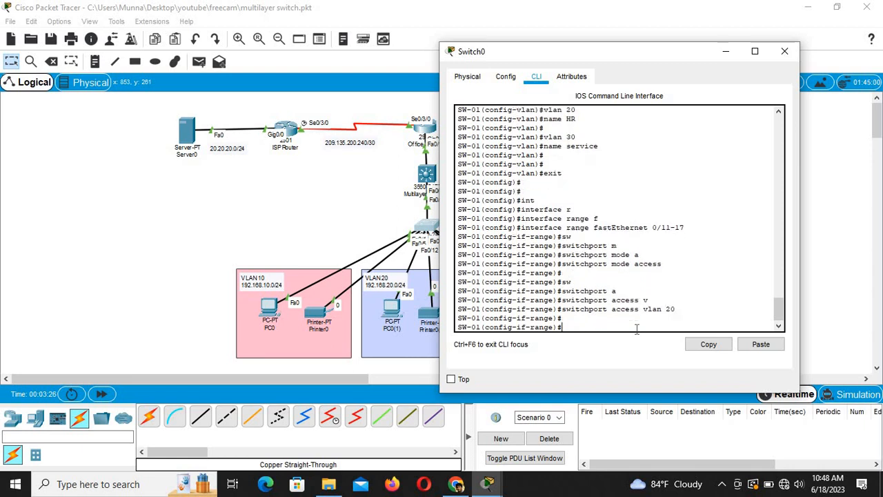
{"action": "key", "text": "Return"}
{"action": "type", "text": "exi"}
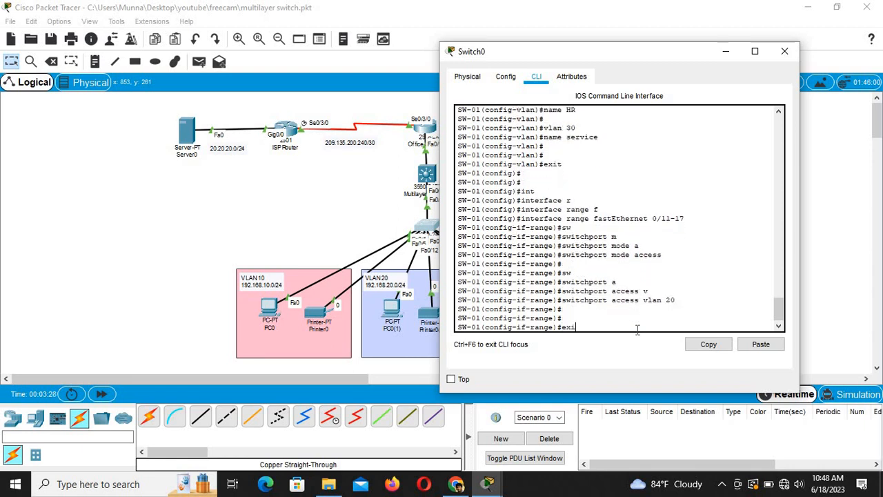
{"action": "type", "text": "t"}
{"action": "key", "text": "Return"}
{"action": "key", "text": "Return"}
Step: Select the port range FastEthernet 0/18–24
{"action": "type", "text": "ig)#i"}
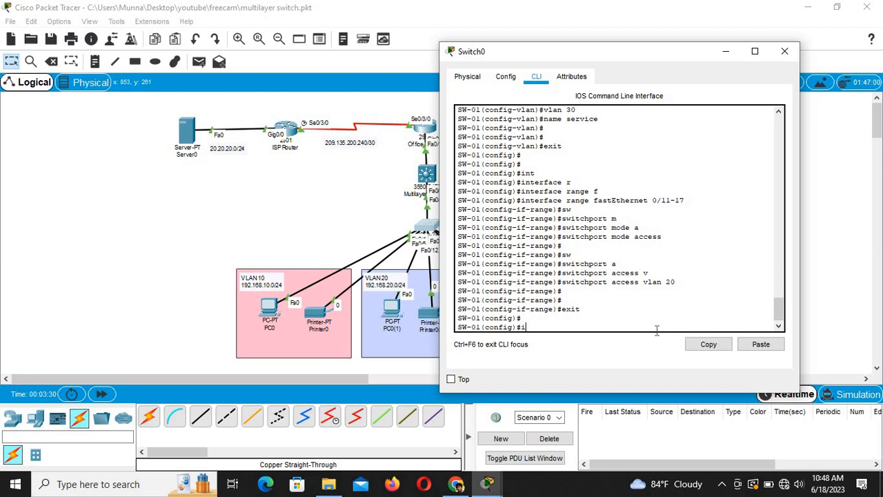
{"action": "type", "text": "nt"}
{"action": "key", "text": "Tab"}
{"action": "type", "text": "r"}
{"action": "key", "text": "Tab"}
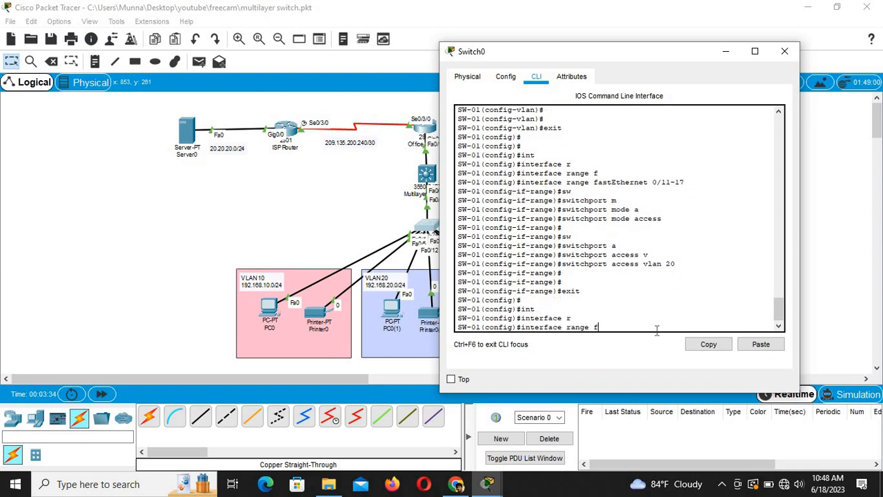
{"action": "type", "text": "f"}
{"action": "key", "text": "Tab"}
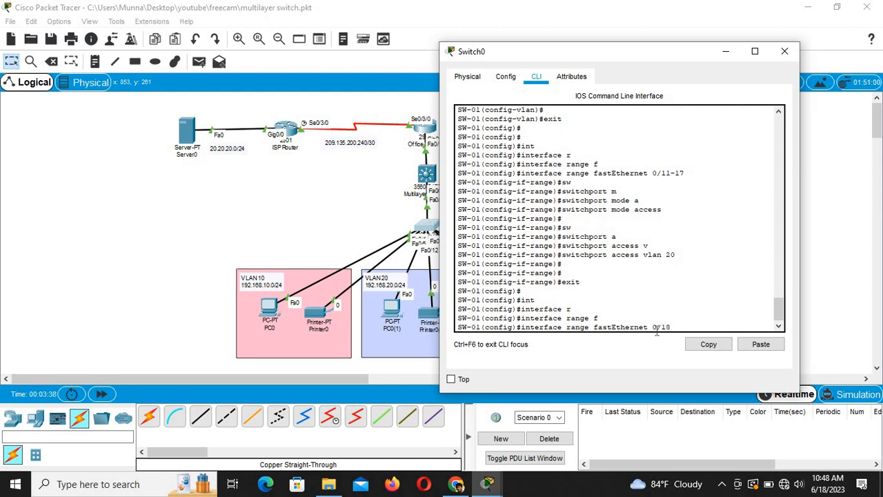
{"action": "key", "text": "Return"}
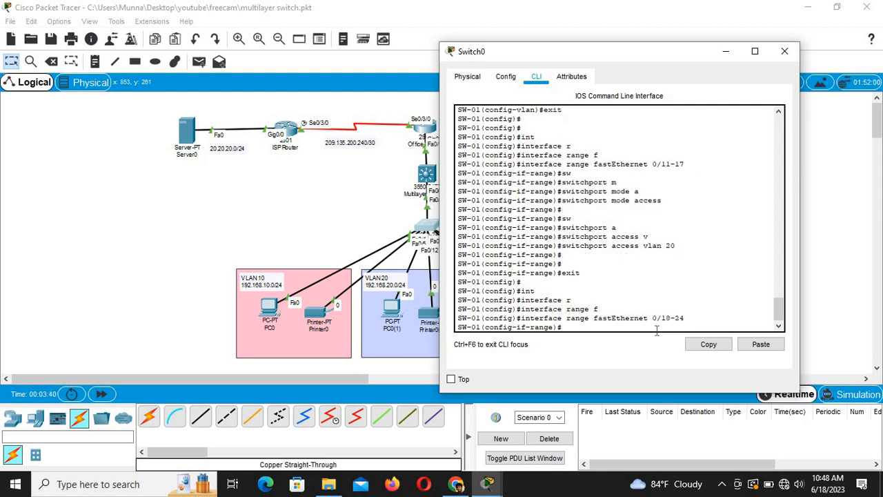
Step: Set ports Fa0/18–24 to switchport mode access
{"action": "type", "text": "sw"}
{"action": "key", "text": "Tab"}
{"action": "type", "text": "m"}
{"action": "key", "text": "Tab"}
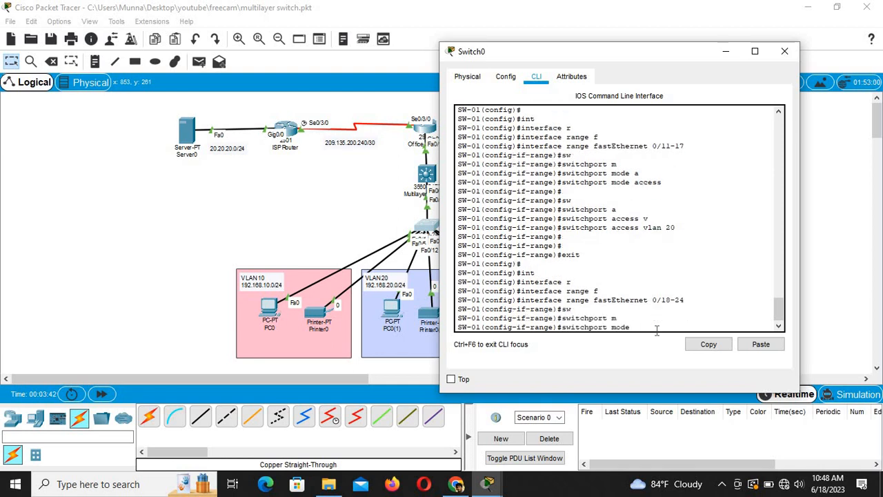
{"action": "type", "text": "a"}
{"action": "key", "text": "Tab"}
{"action": "key", "text": "Return"}
Step: Assign Fa0/18–24 to access VLAN 30 and save the configuration with 'do wr'
{"action": "type", "text": "s"}
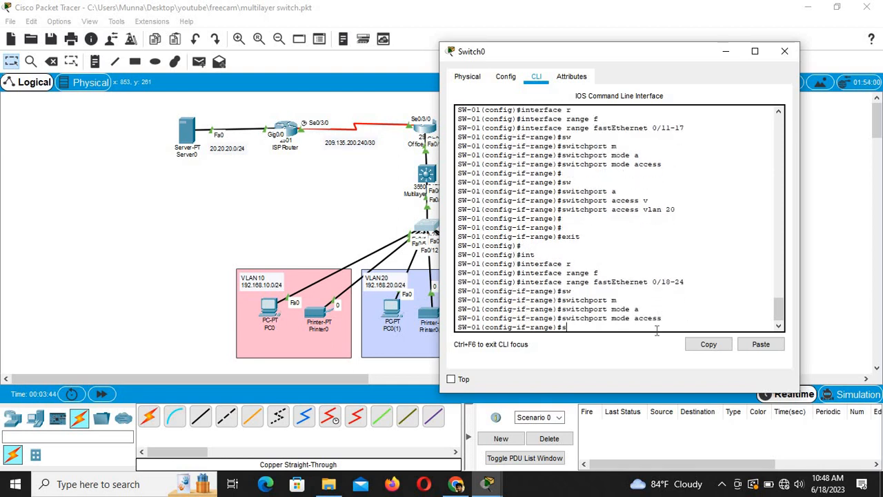
{"action": "type", "text": "w"}
{"action": "key", "text": "Tab"}
{"action": "type", "text": "a"}
{"action": "key", "text": "Tab"}
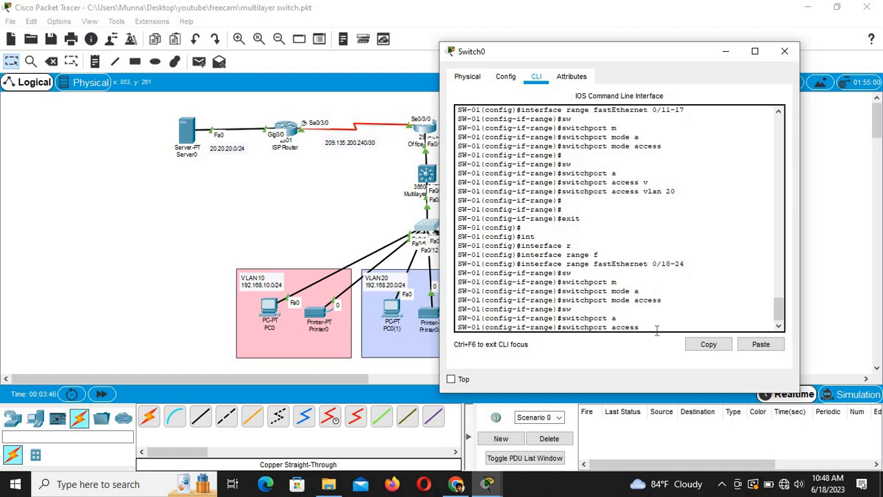
{"action": "type", "text": "v"}
{"action": "key", "text": "Tab"}
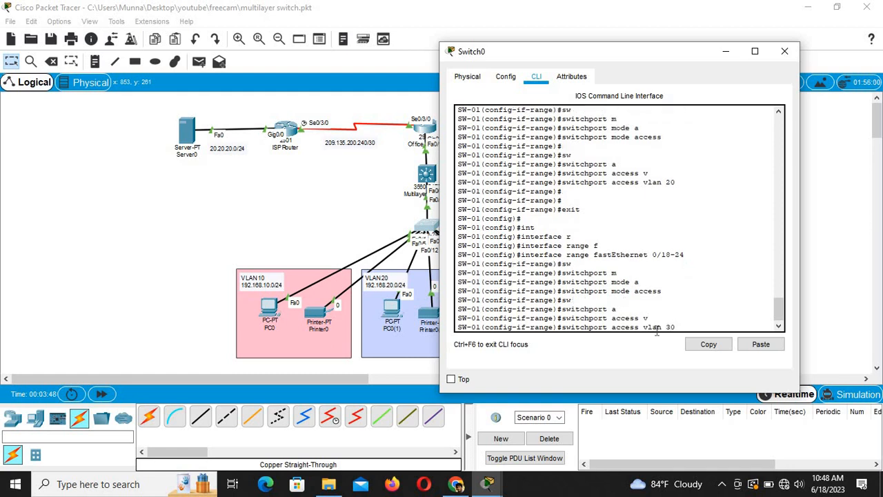
{"action": "type", "text": "30"}
{"action": "key", "text": "Return"}
{"action": "key", "text": "Return"}
{"action": "key", "text": "Return"}
{"action": "key", "text": "Return"}
{"action": "type", "text": "do wr"}
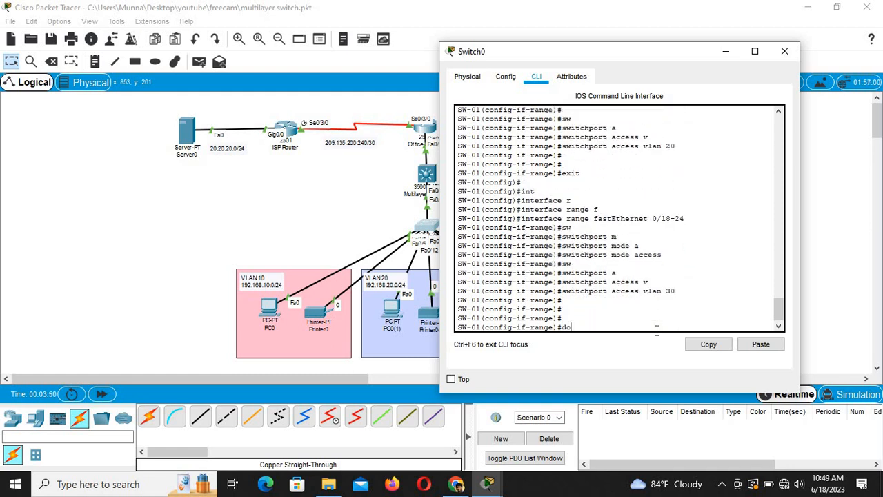
{"action": "key", "text": "Return"}
{"action": "key", "text": "Return"}
{"action": "key", "text": "Return"}
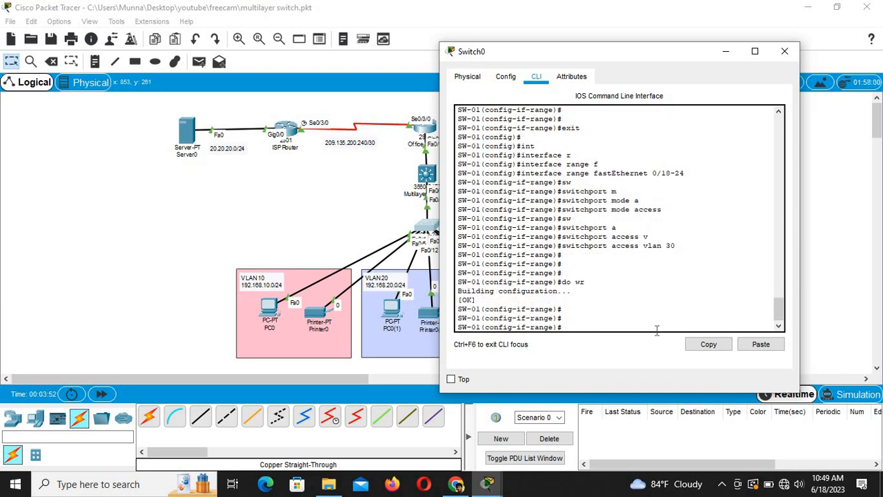
{"action": "left_click", "coordinate": [288, 206]}
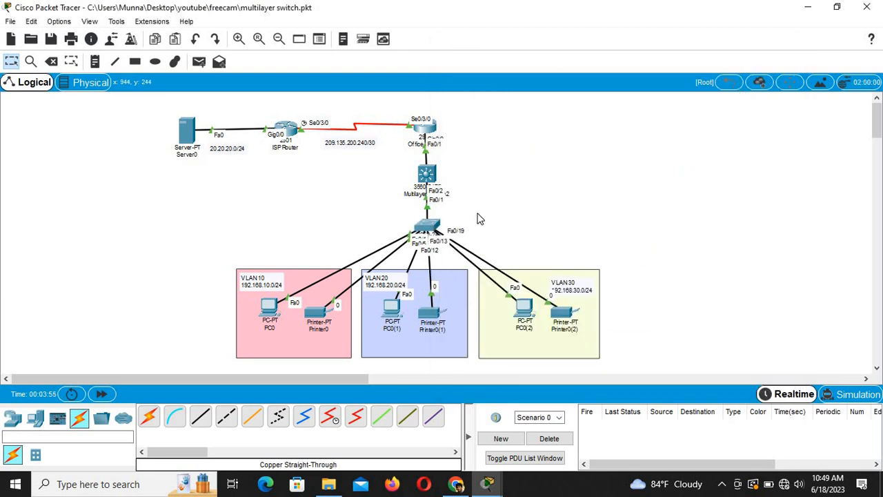
{"action": "left_click_drag", "start_coordinate": [435, 181], "coordinate": [435, 178]}
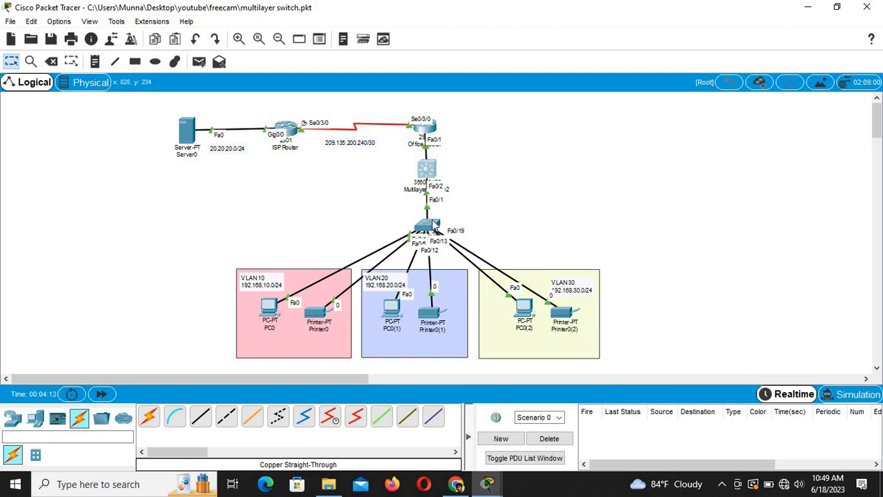
{"action": "left_click", "coordinate": [429, 225]}
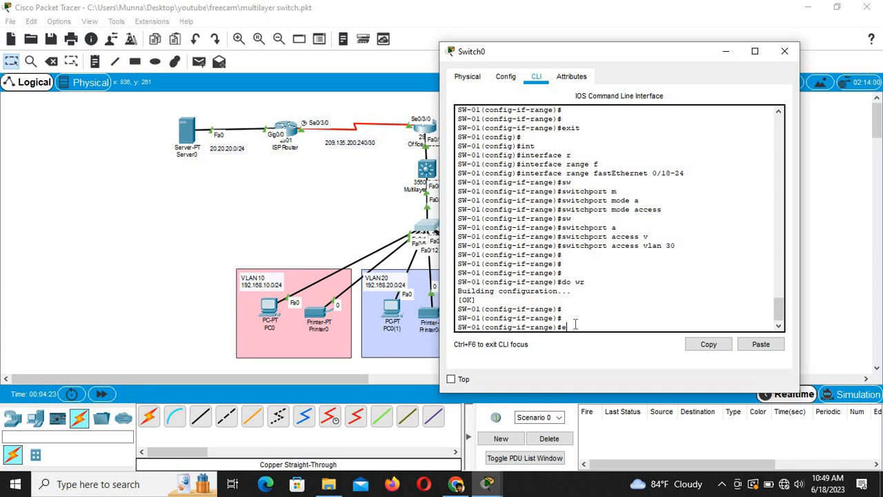
Step: Leave the port range configuration and enter interface FastEthernet 0/1 on Switch0
{"action": "type", "text": "t"}
{"action": "key", "text": "Return"}
{"action": "key", "text": "Return"}
{"action": "key", "text": "Return"}
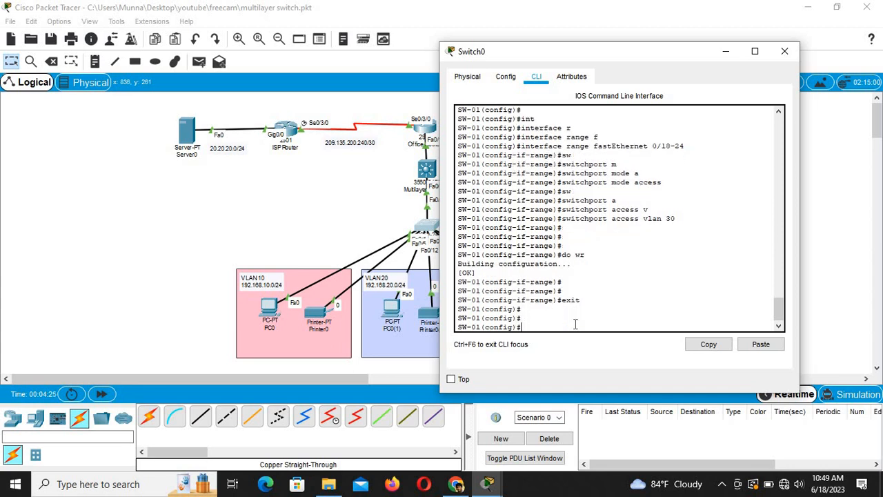
{"action": "key", "text": "Tab"}
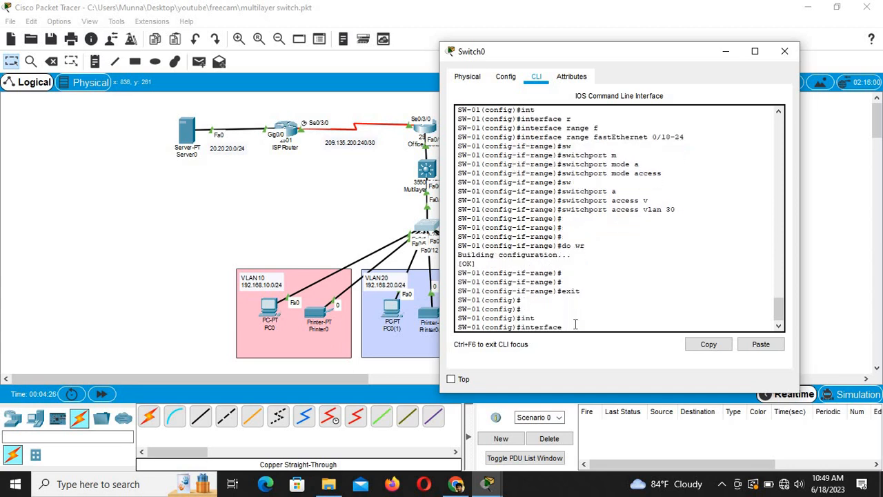
{"action": "type", "text": "f"}
{"action": "key", "text": "Tab"}
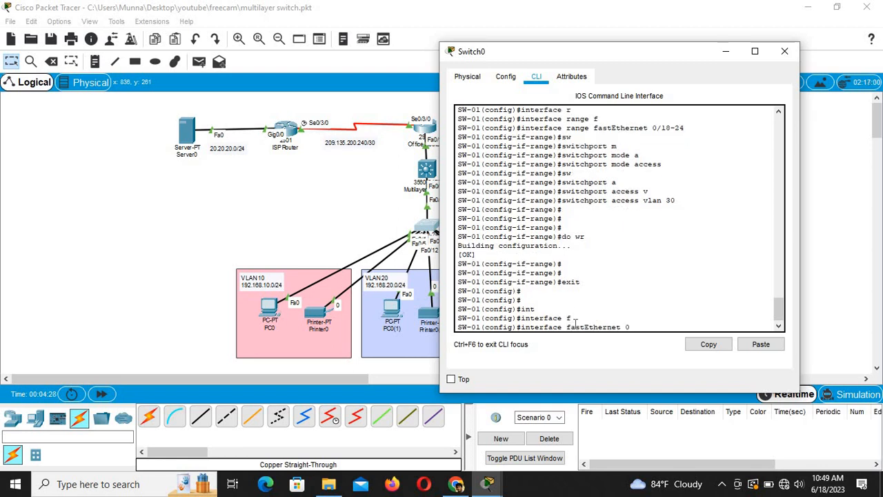
{"action": "type", "text": "0/1"}
{"action": "left_click_drag", "start_coordinate": [644, 52], "coordinate": [691, 65]}
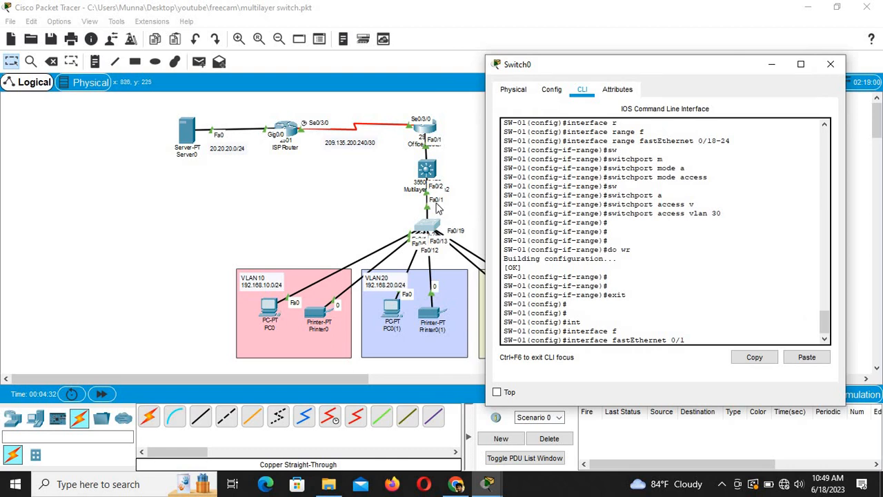
{"action": "key", "text": "Return"}
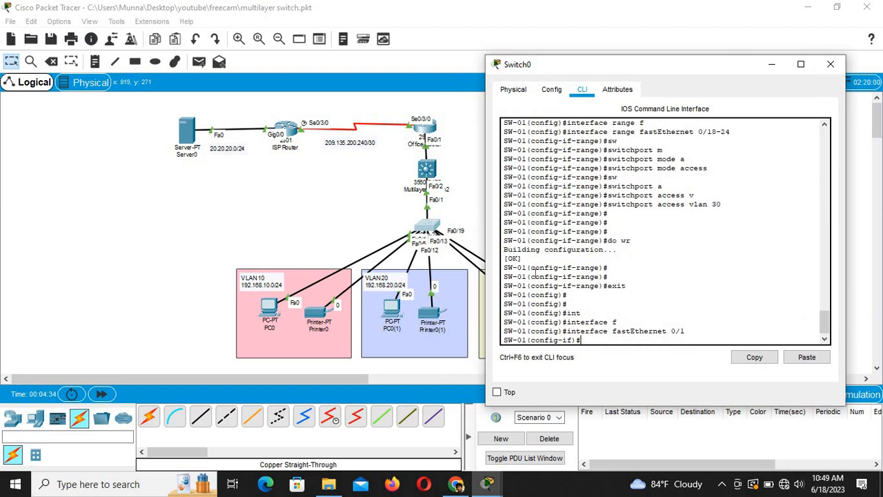
Step: Set Fa0/1 to 'switchport mode trunk'
{"action": "type", "text": "sw"}
{"action": "key", "text": "Tab"}
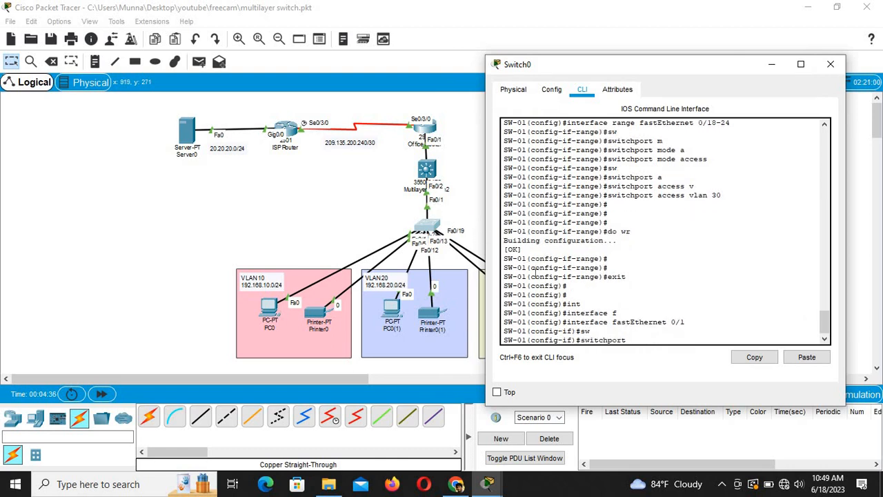
{"action": "type", "text": "m"}
{"action": "key", "text": "Tab"}
{"action": "type", "text": "tr"}
{"action": "key", "text": "Tab"}
{"action": "key", "text": "Return"}
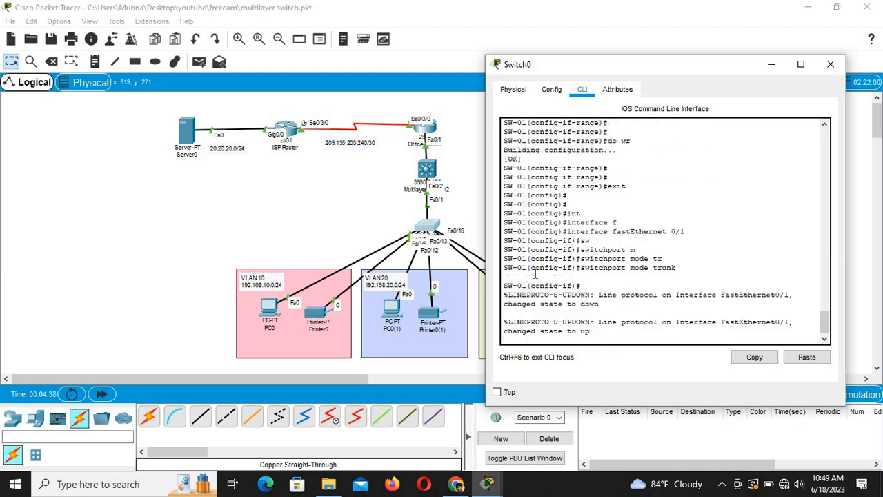
Step: Save Switch0's configuration with 'do wr' and bring up the Multilayer Switch2 window
{"action": "key", "text": "Return"}
{"action": "key", "text": "Return"}
{"action": "key", "text": "Return"}
{"action": "key", "text": "Return"}
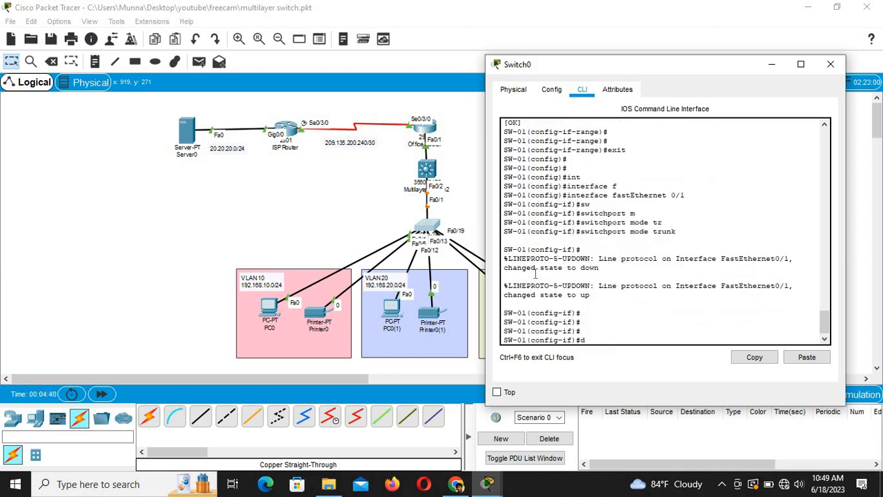
{"action": "type", "text": "do wr"}
{"action": "key", "text": "Return"}
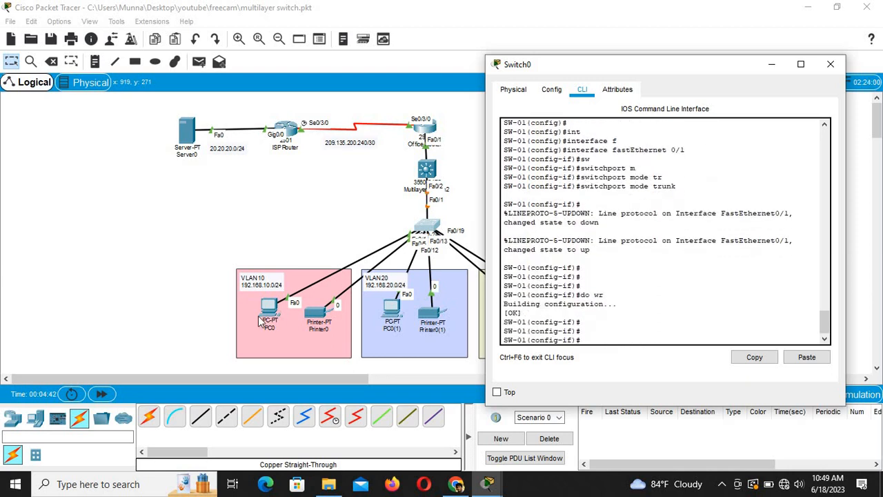
{"action": "left_click", "coordinate": [184, 198]}
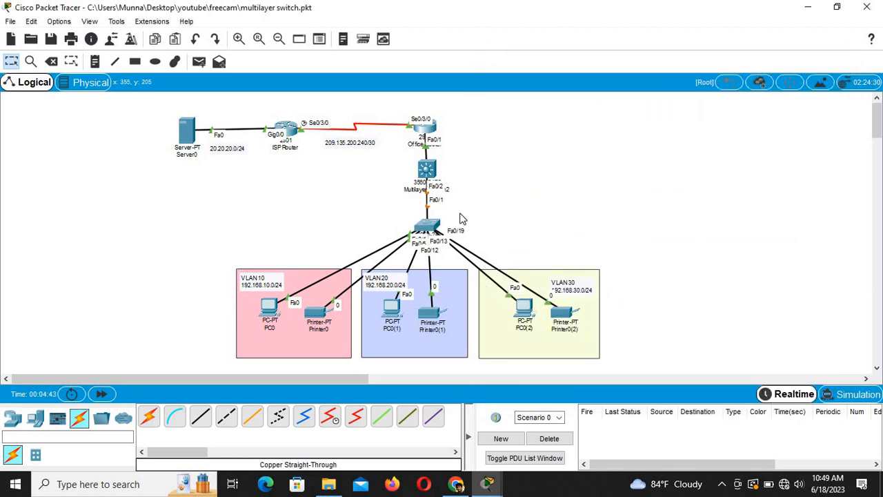
{"action": "left_click", "coordinate": [430, 170]}
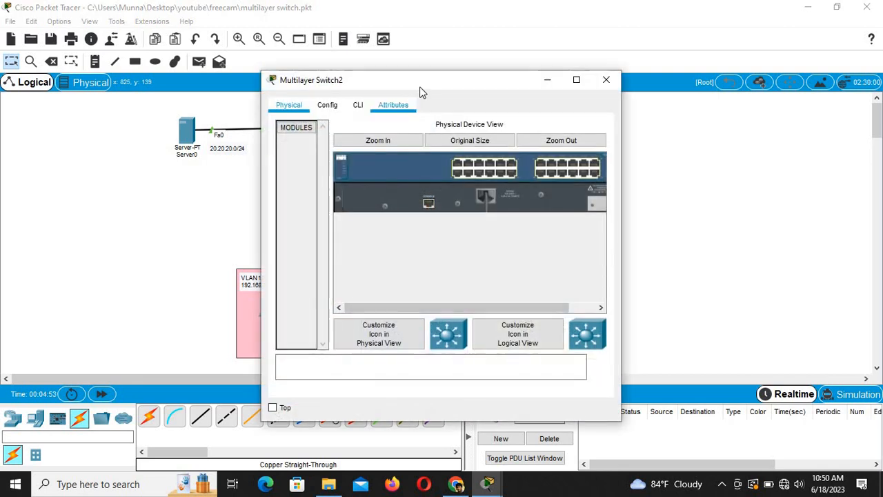
Step: Open Multilayer Switch2's CLI and enter global configuration mode with en and conf t
{"action": "left_click_drag", "start_coordinate": [412, 79], "coordinate": [507, 47]}
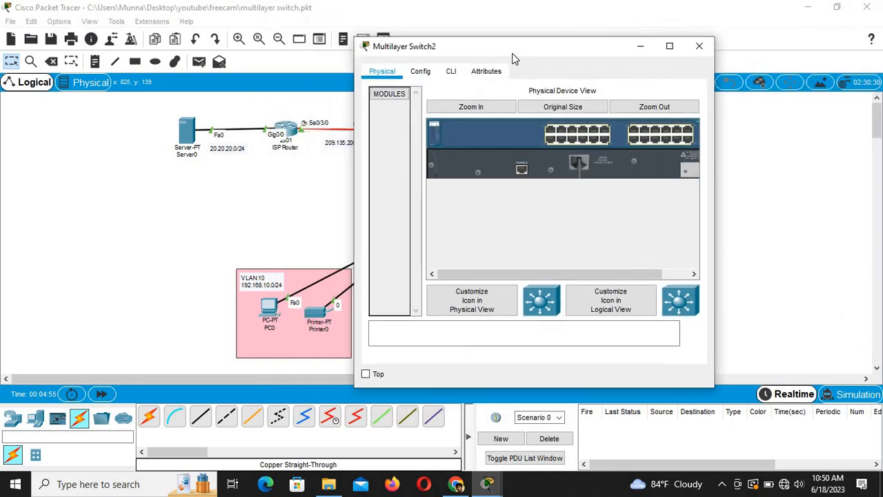
{"action": "left_click", "coordinate": [451, 73]}
{"action": "key", "text": "Return"}
{"action": "key", "text": "Return"}
{"action": "key", "text": "Return"}
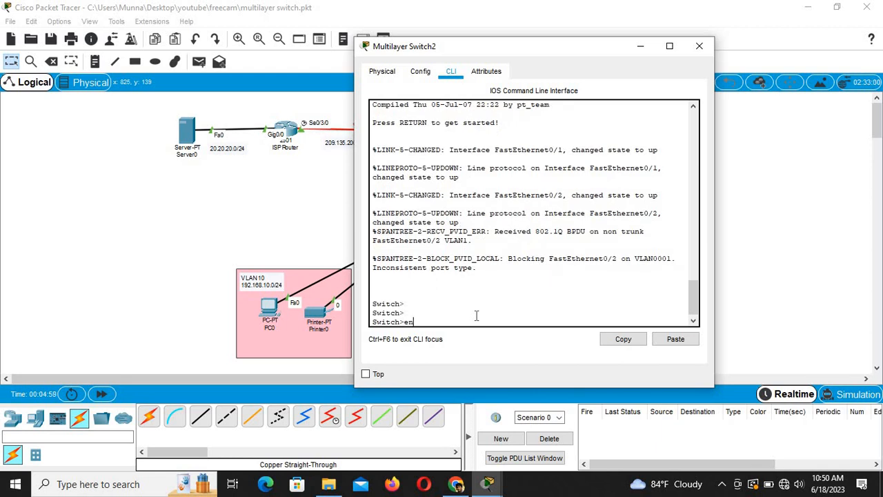
{"action": "type", "text": "en"}
{"action": "key", "text": "Return"}
{"action": "key", "text": "Return"}
{"action": "type", "text": "conf t"}
{"action": "key", "text": "Return"}
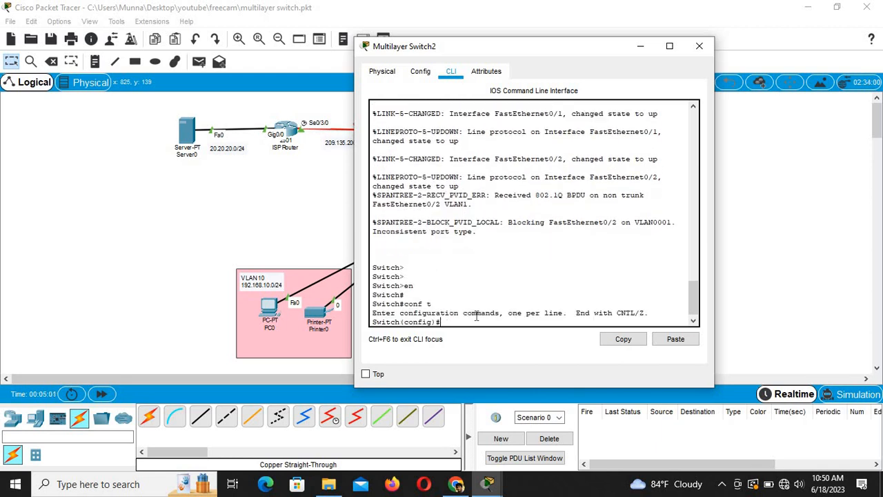
{"action": "key", "text": "Return"}
Step: Enter interface FastEthernet 0/2
{"action": "type", "text": "in"}
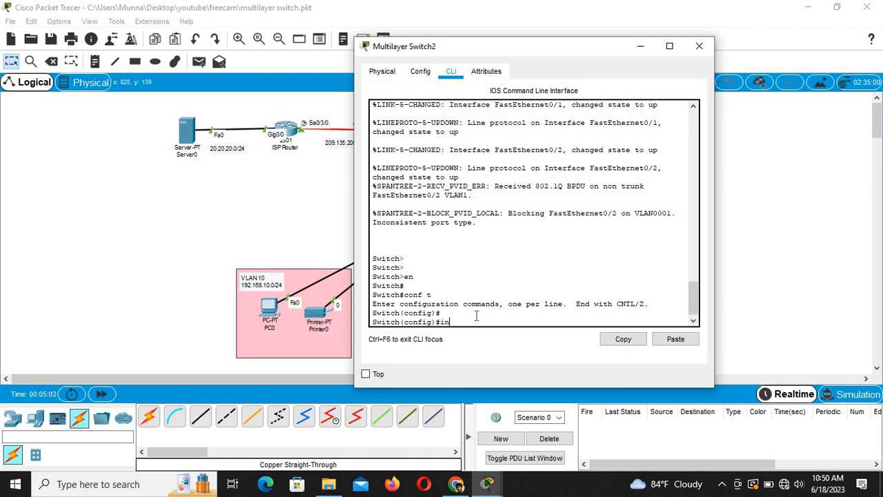
{"action": "type", "text": "t"}
{"action": "key", "text": "Tab"}
{"action": "type", "text": "f"}
{"action": "key", "text": "Tab"}
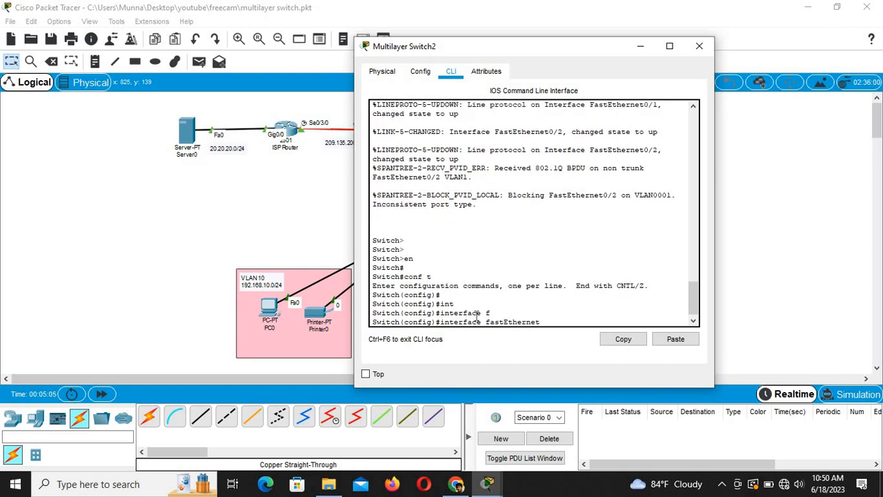
{"action": "type", "text": "0/2"}
{"action": "key", "text": "Return"}
{"action": "key", "text": "Return"}
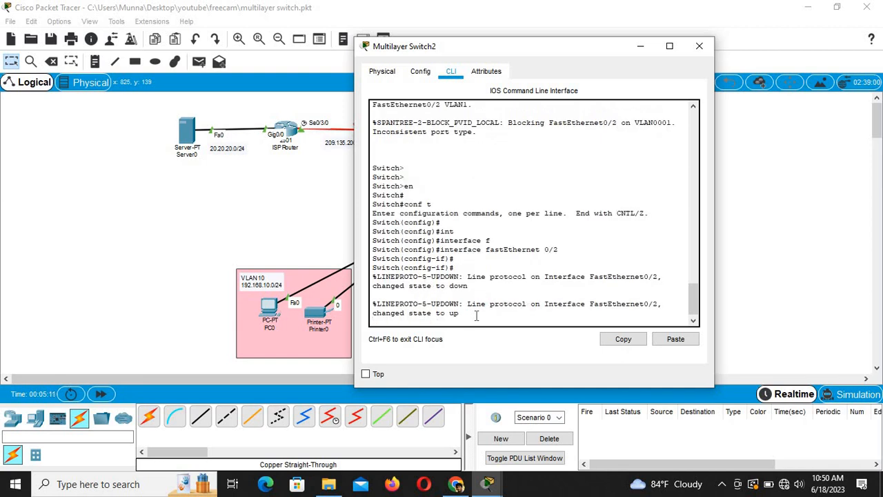
Step: Run 'switchport mode trunk' on Fa0/2, which is rejected because encapsulation is Auto
{"action": "type", "text": "swp"}
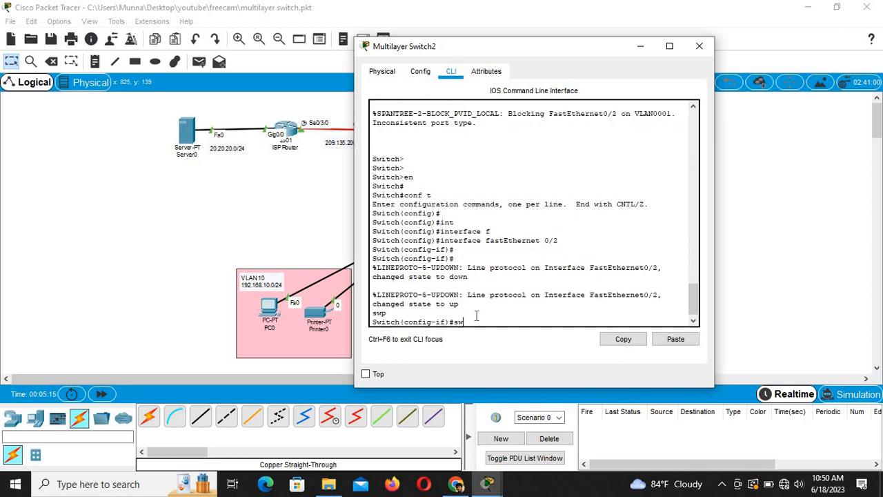
{"action": "key", "text": "Tab"}
{"action": "type", "text": "m"}
{"action": "key", "text": "Tab"}
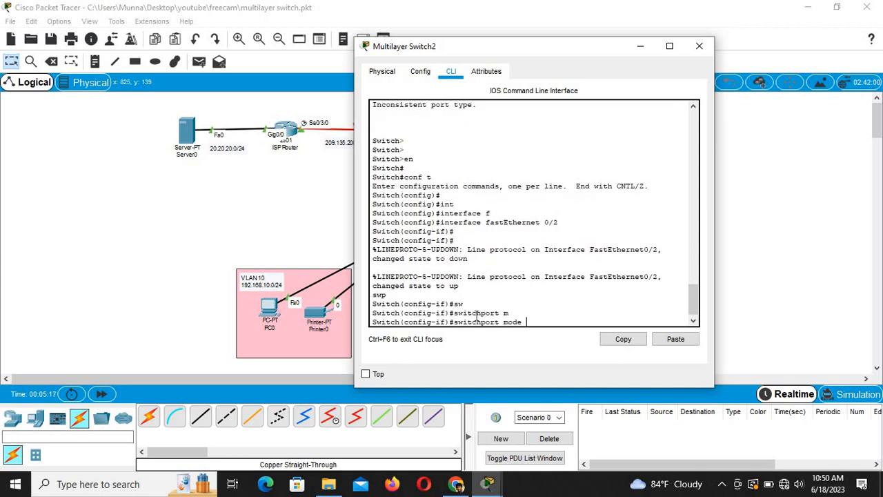
{"action": "type", "text": "tr"}
{"action": "key", "text": "Tab"}
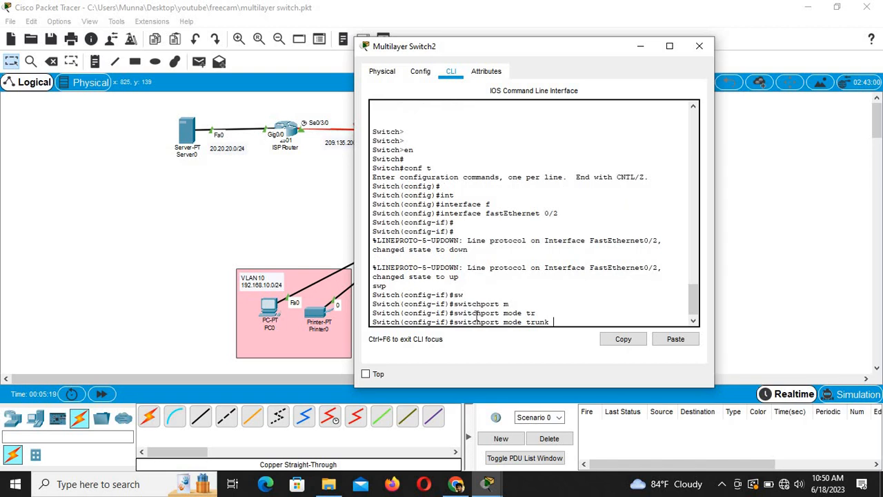
{"action": "key", "text": "Return"}
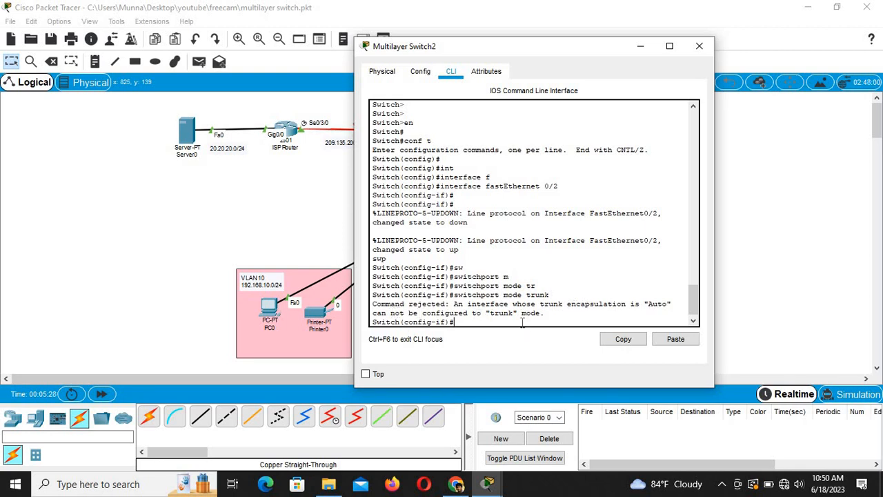
Step: Apply 'switchport trunk encapsulation dot1q' to FastEthernet 0/2
{"action": "key", "text": "Return"}
{"action": "key", "text": "Return"}
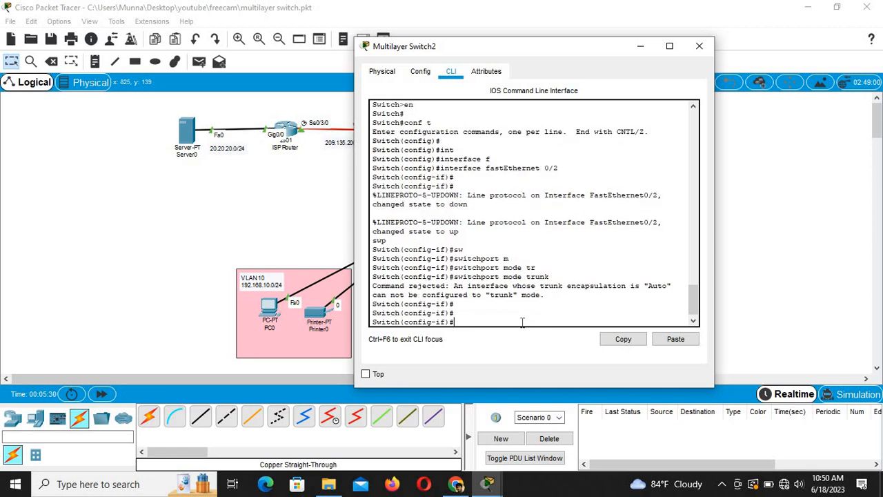
{"action": "left_click_drag", "start_coordinate": [525, 46], "coordinate": [627, 39]}
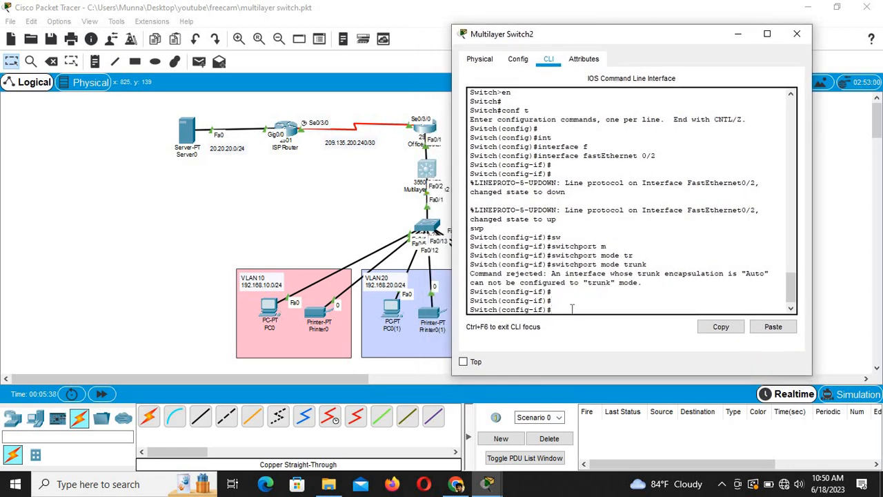
{"action": "key", "text": "Return"}
{"action": "key", "text": "Return"}
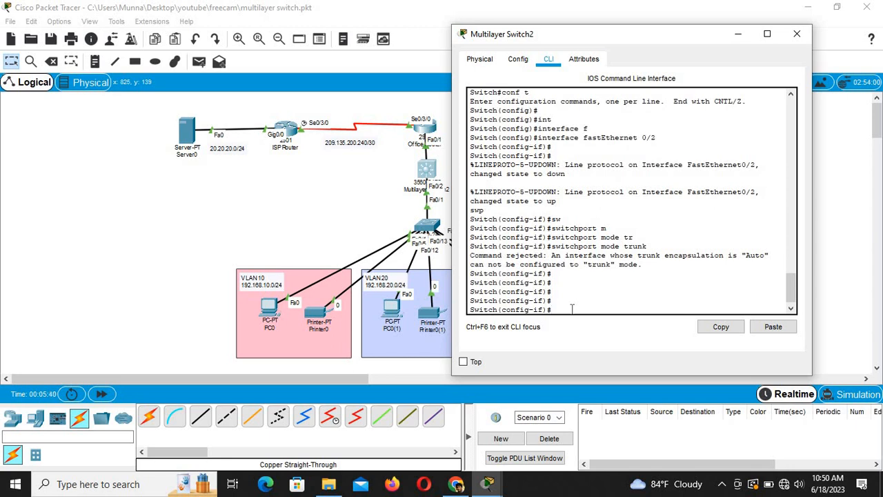
{"action": "type", "text": "en"}
{"action": "key", "text": "Tab"}
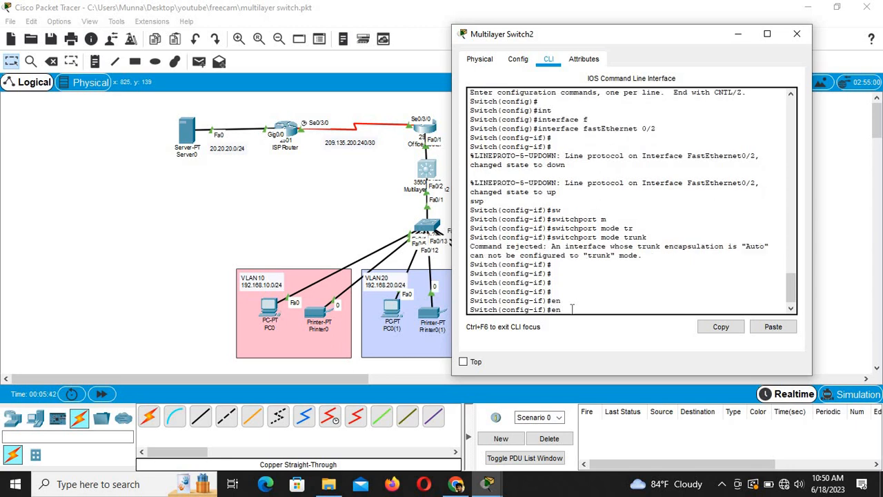
{"action": "type", "text": "c"}
{"action": "key", "text": "Tab"}
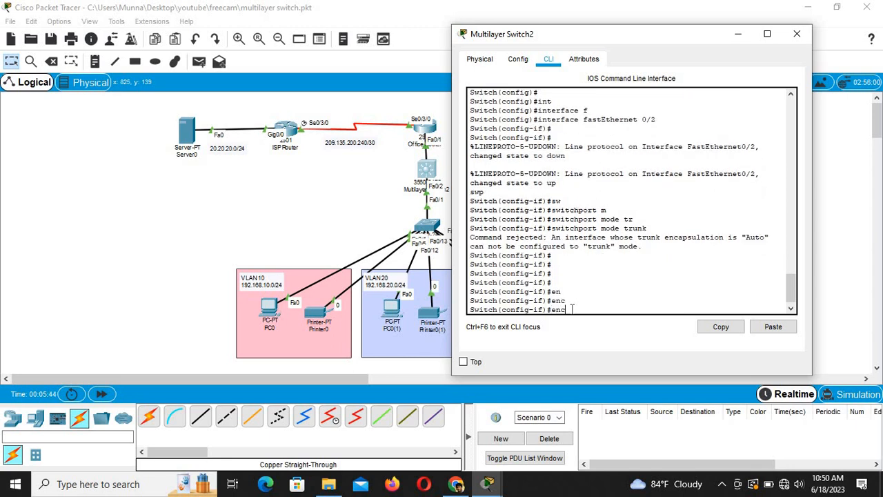
{"action": "key", "text": "BackSpace"}
{"action": "key", "text": "BackSpace"}
{"action": "key", "text": "BackSpace"}
{"action": "type", "text": "sw"}
{"action": "key", "text": "Tab"}
{"action": "type", "text": "tr"}
{"action": "key", "text": "Tab"}
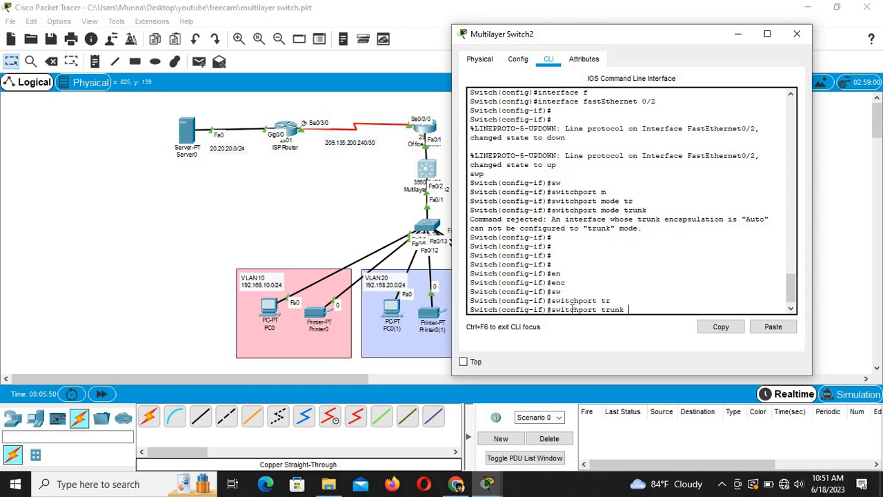
{"action": "type", "text": "e"}
{"action": "key", "text": "Tab"}
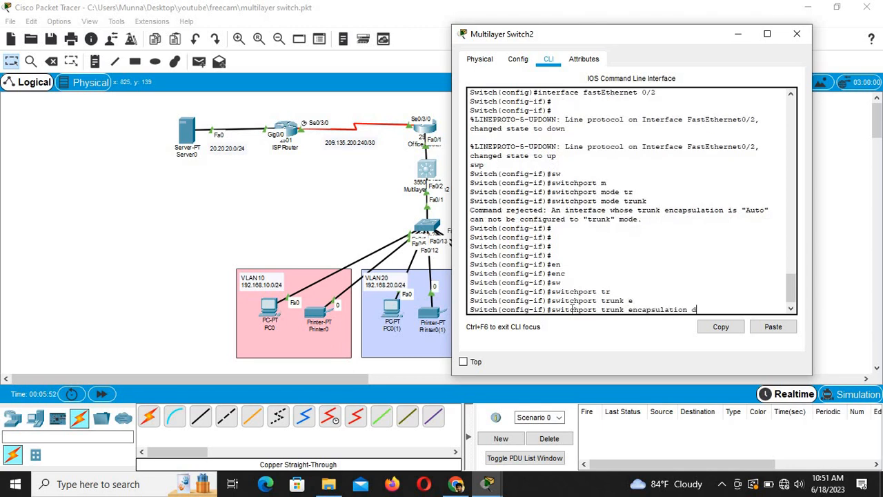
{"action": "type", "text": "d"}
{"action": "key", "text": "Tab"}
{"action": "key", "text": "Return"}
Step: Set Fa0/2 to 'switchport mode trunk', now accepted
{"action": "type", "text": "sw"}
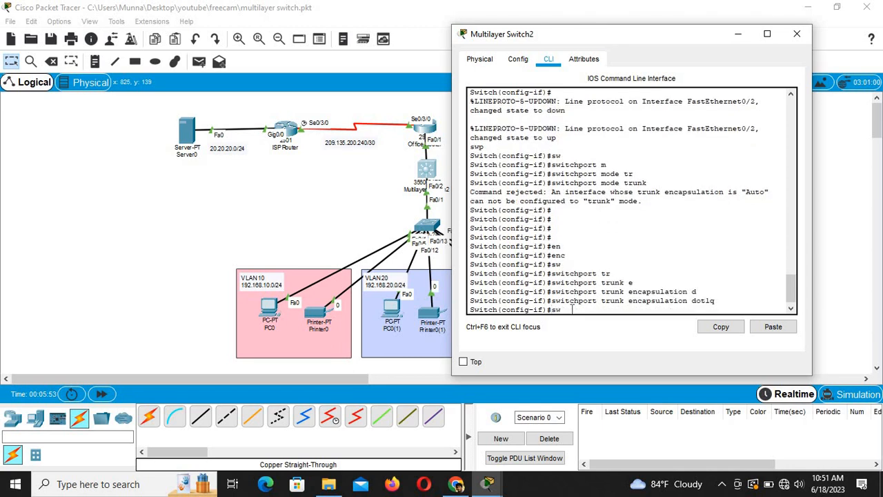
{"action": "key", "text": "Tab"}
{"action": "type", "text": "m"}
{"action": "key", "text": "Tab"}
{"action": "type", "text": "tr"}
{"action": "key", "text": "Tab"}
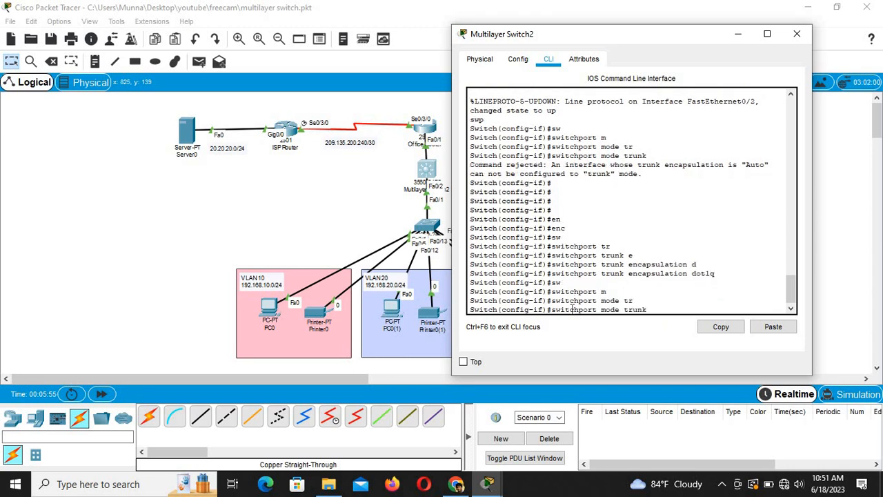
{"action": "key", "text": "Return"}
{"action": "key", "text": "Return"}
{"action": "key", "text": "Return"}
{"action": "key", "text": "Return"}
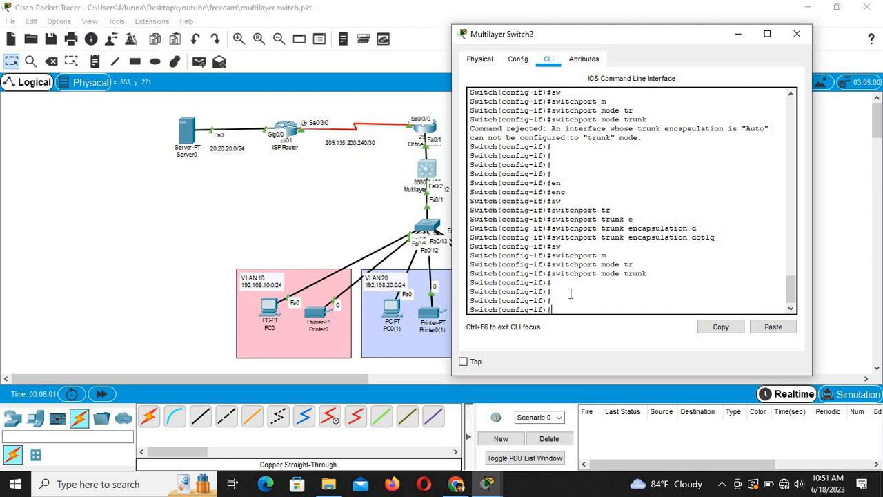
{"action": "left_click", "coordinate": [434, 166]}
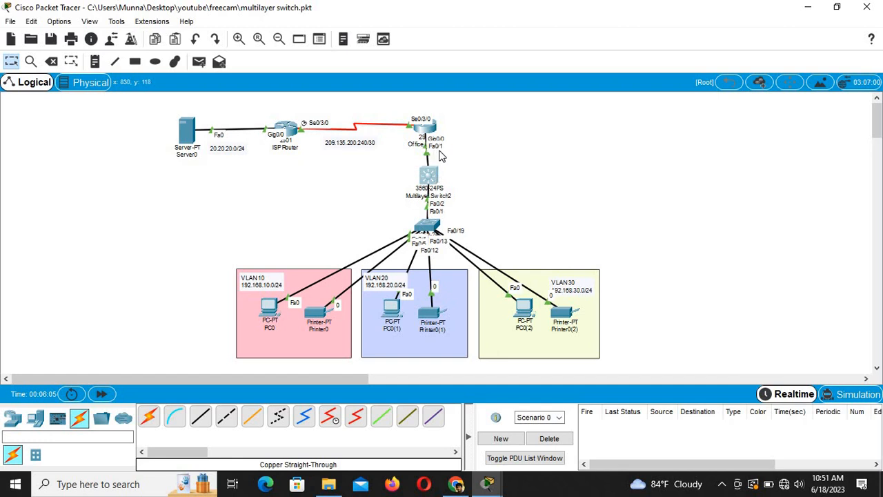
Step: Enter interface FastEthernet 0/1 on Multilayer Switch2 by editing a recalled command
{"action": "left_click", "coordinate": [428, 178]}
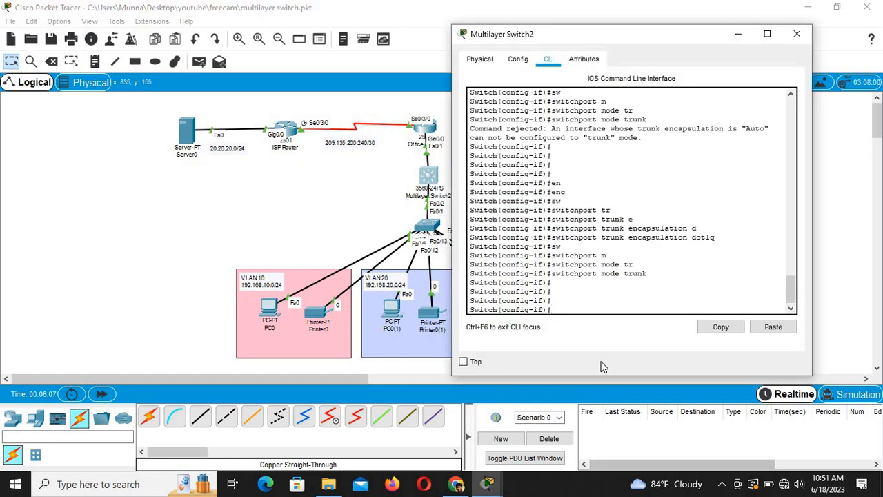
{"action": "key", "text": "Up"}
{"action": "key", "text": "Up"}
{"action": "key", "text": "Down"}
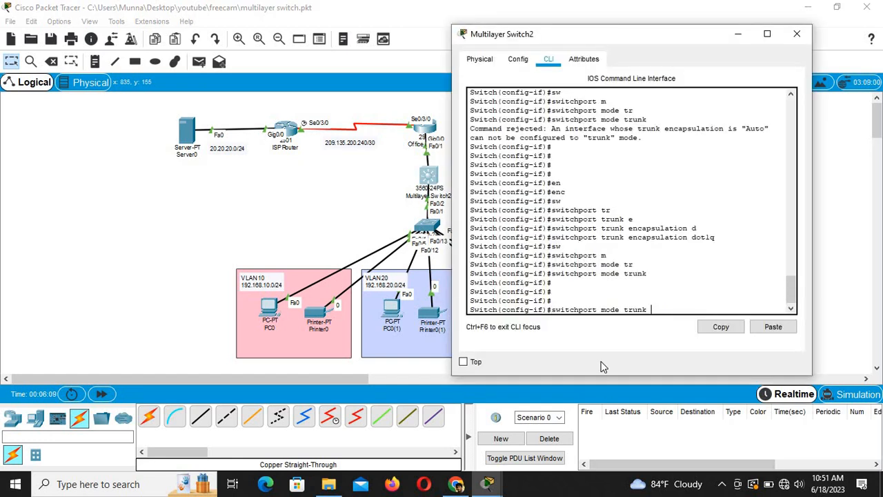
{"action": "key", "text": "Up"}
{"action": "key", "text": "BackSpace"}
{"action": "type", "text": "1"}
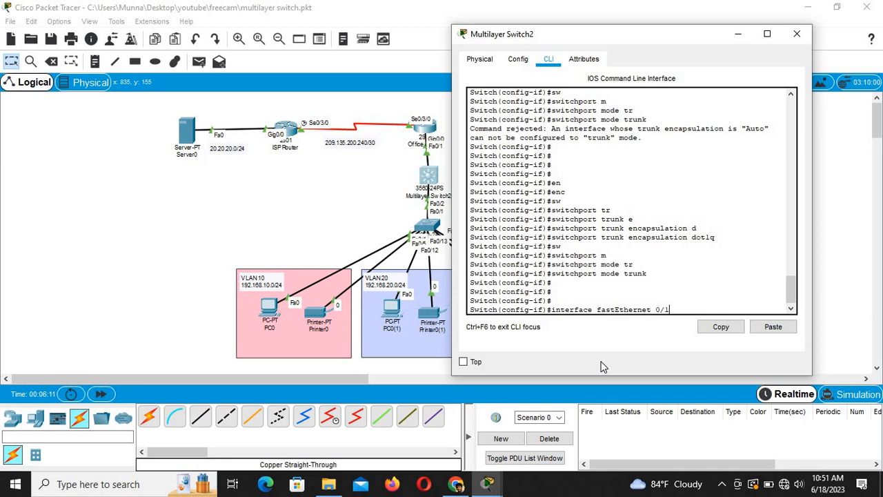
{"action": "key", "text": "Return"}
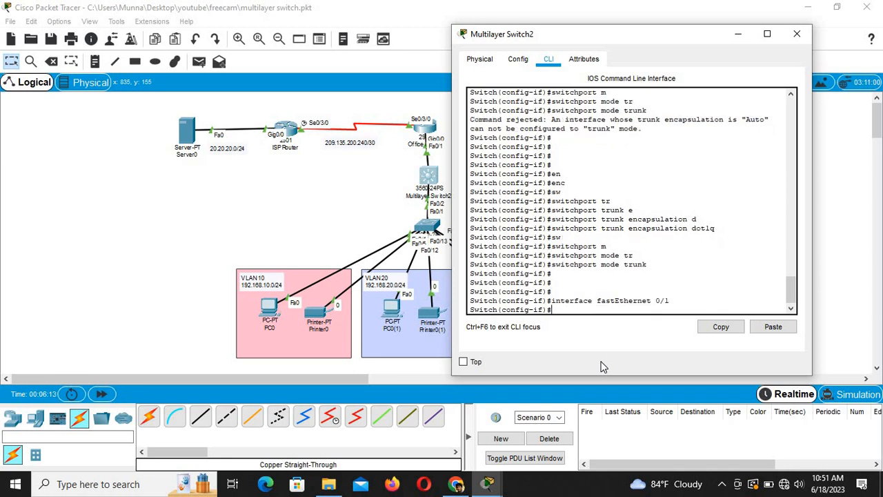
Step: Apply 'switchport trunk encapsulation dot1q' to Fa0/1
{"action": "type", "text": "sw"}
{"action": "key", "text": "Tab"}
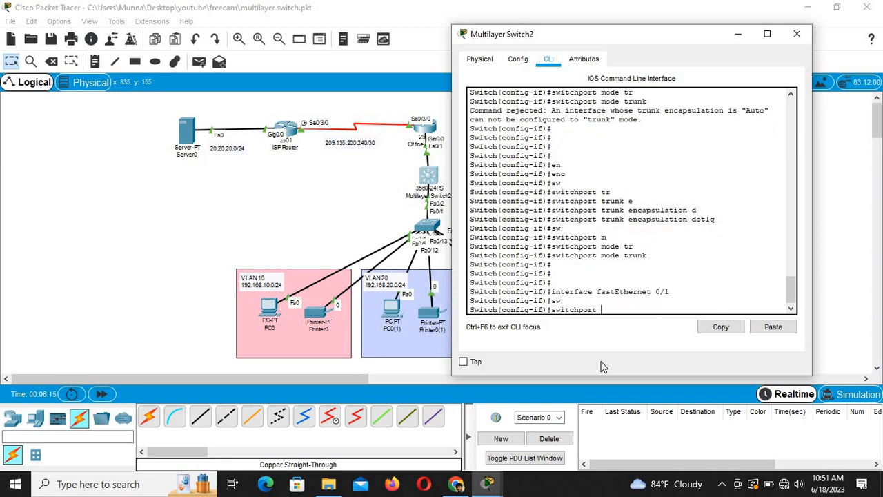
{"action": "type", "text": "e"}
{"action": "key", "text": "Tab"}
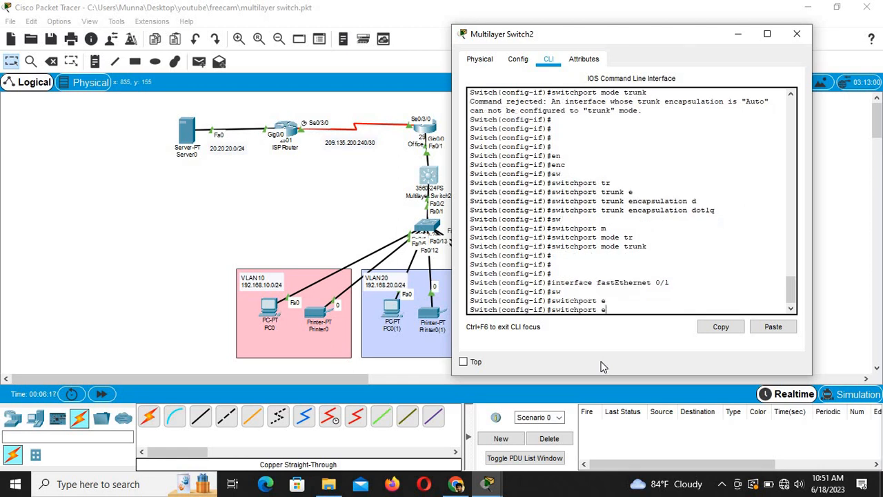
{"action": "type", "text": "tr"}
{"action": "key", "text": "Tab"}
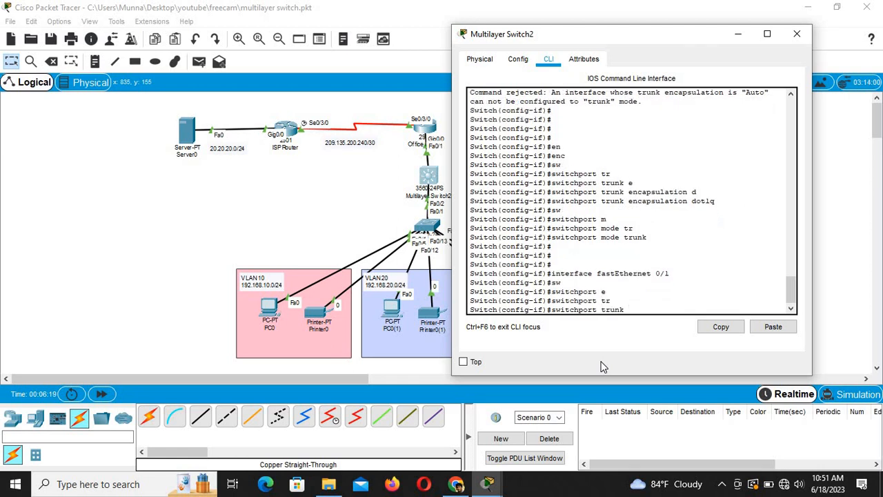
{"action": "type", "text": "e"}
{"action": "key", "text": "Tab"}
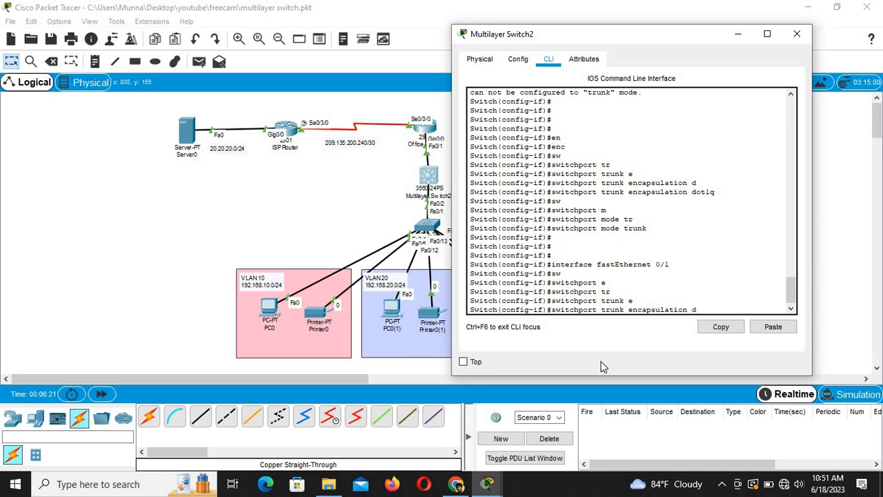
{"action": "type", "text": "d"}
{"action": "key", "text": "Tab"}
{"action": "key", "text": "Return"}
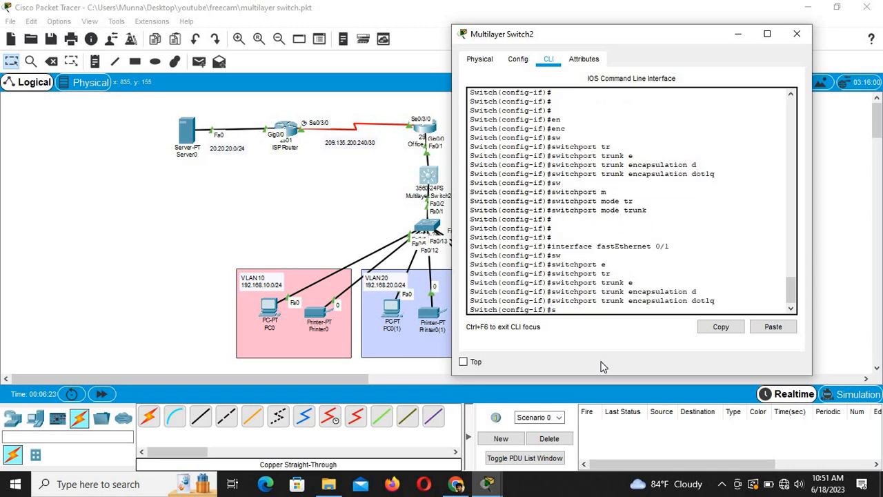
Step: Make Fa0/1 a trunk port and save the configuration with 'do wr'
{"action": "type", "text": "sw"}
{"action": "key", "text": "Tab"}
{"action": "type", "text": "m"}
{"action": "key", "text": "Tab"}
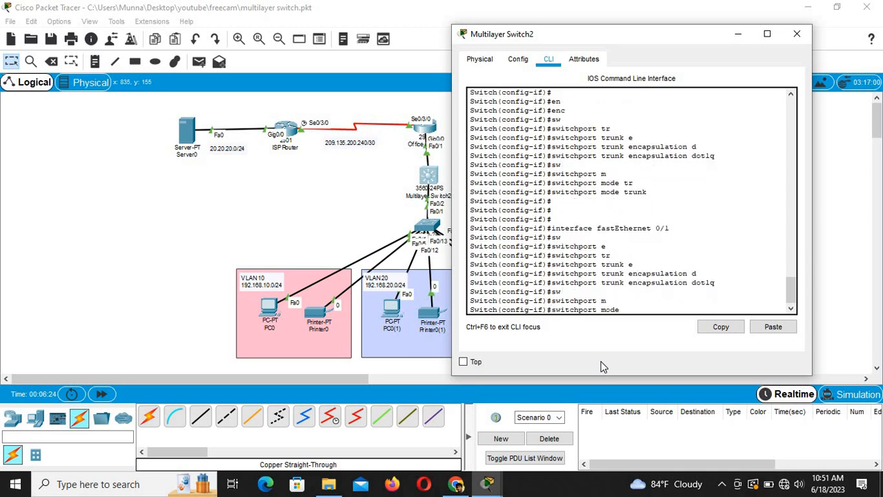
{"action": "type", "text": "tr"}
{"action": "key", "text": "Tab"}
{"action": "key", "text": "Return"}
{"action": "key", "text": "Return"}
{"action": "key", "text": "Return"}
{"action": "key", "text": "Return"}
{"action": "key", "text": "Return"}
{"action": "key", "text": "Return"}
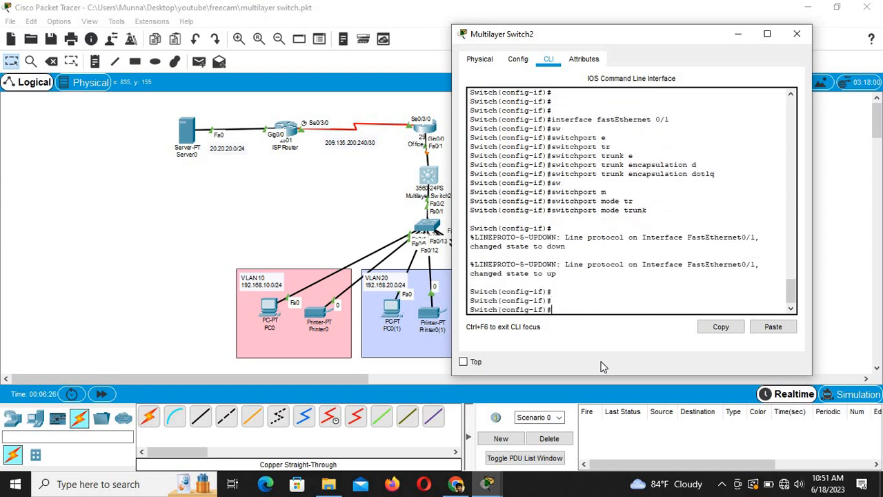
{"action": "type", "text": "do"}
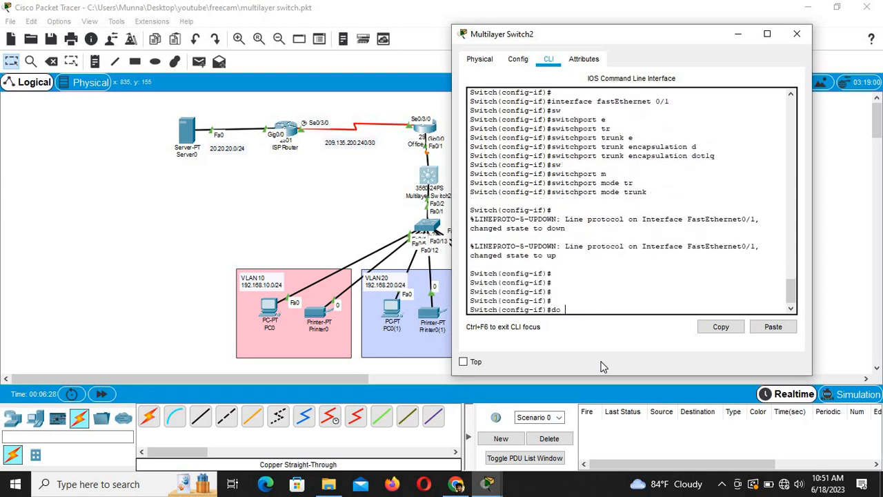
{"action": "type", "text": " wr"}
{"action": "key", "text": "Return"}
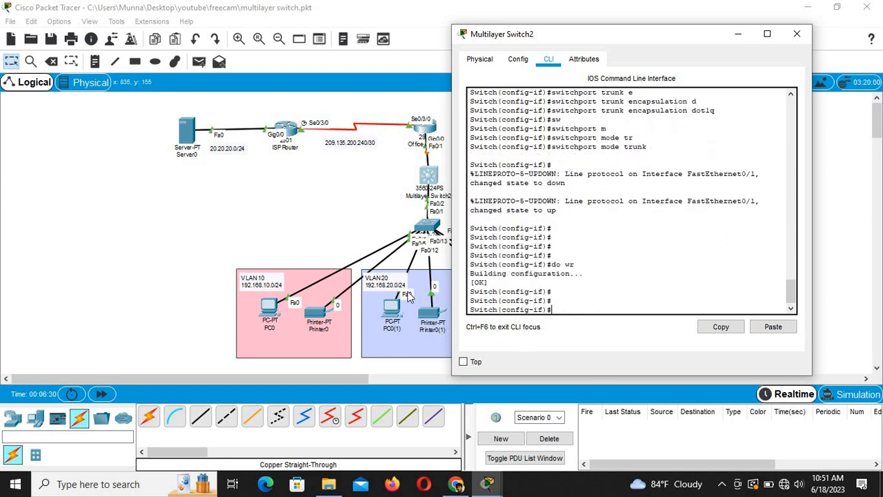
{"action": "left_click", "coordinate": [436, 166]}
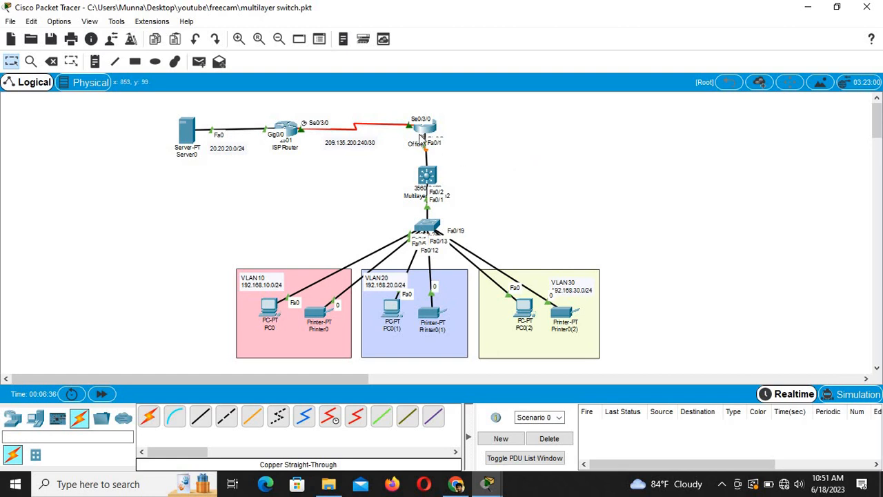
Step: Open the Office Router window beside the topology and get a Router> prompt in its CLI
{"action": "left_click_drag", "start_coordinate": [429, 126], "coordinate": [427, 120]}
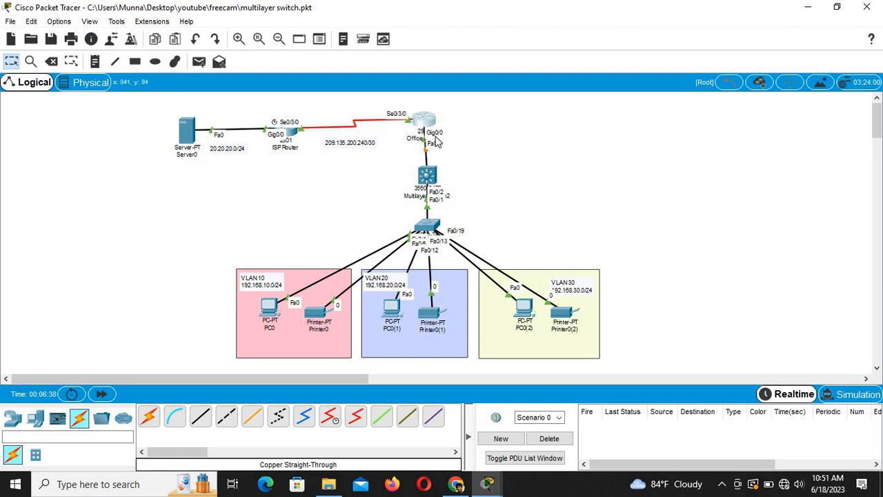
{"action": "left_click", "coordinate": [435, 130]}
{"action": "left_click_drag", "start_coordinate": [460, 84], "coordinate": [668, 120]}
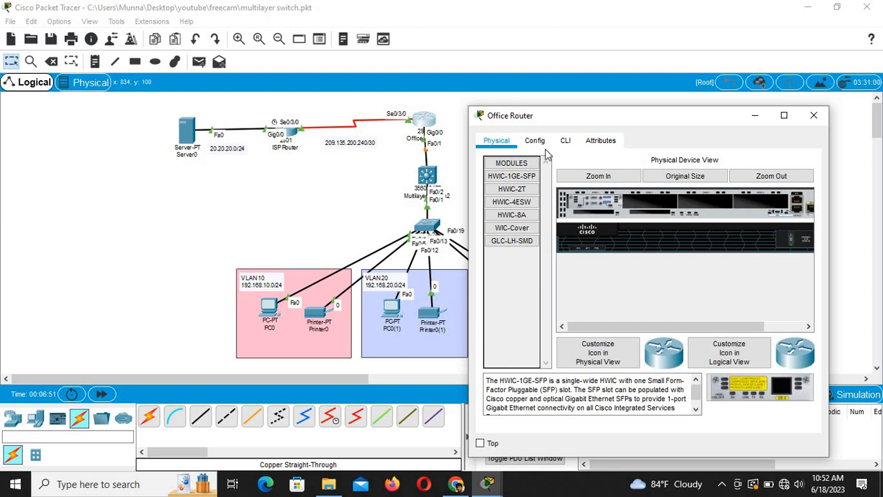
{"action": "left_click_drag", "start_coordinate": [640, 119], "coordinate": [667, 124]}
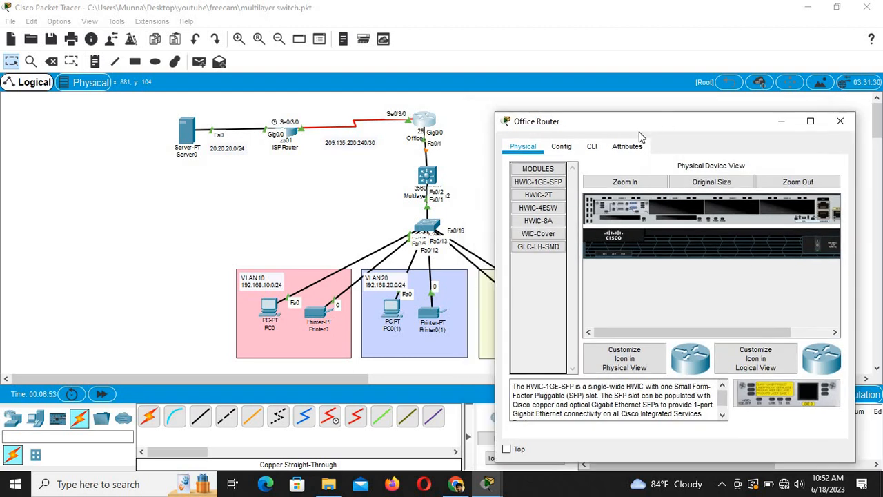
{"action": "left_click", "coordinate": [592, 147]}
{"action": "key", "text": "Return"}
{"action": "key", "text": "Return"}
{"action": "key", "text": "Return"}
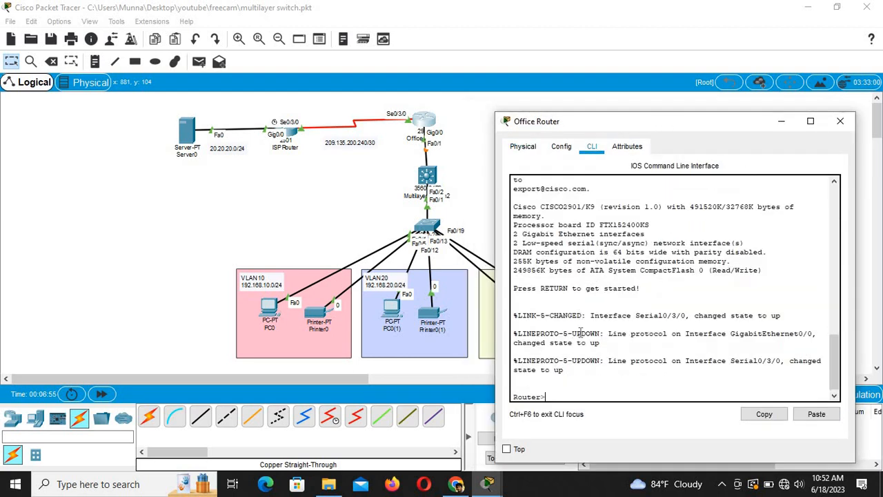
Step: Enter global configuration on the Office Router and create subinterface GigabitEthernet0/0.10
{"action": "type", "text": "en"}
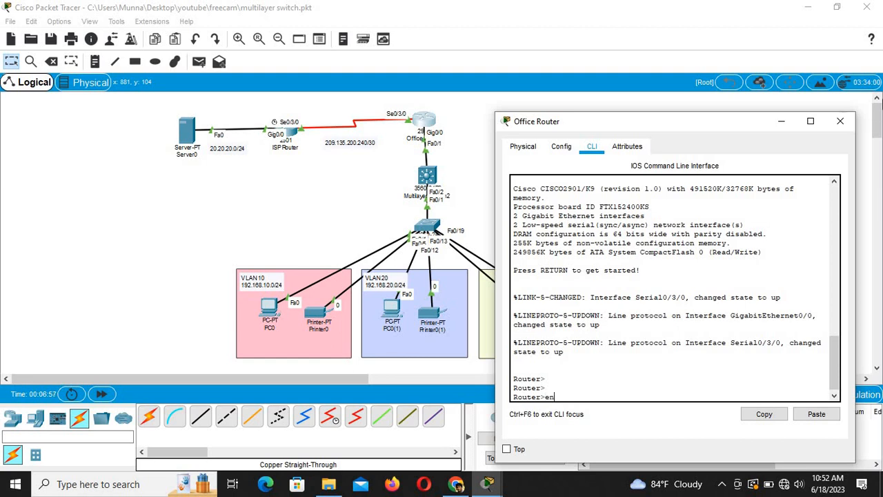
{"action": "key", "text": "Return"}
{"action": "type", "text": "conf "}
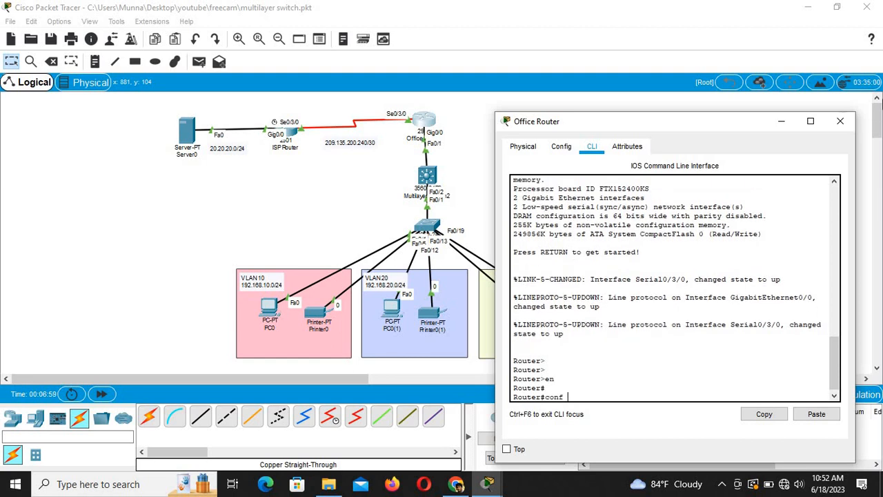
{"action": "type", "text": "t"}
{"action": "key", "text": "Return"}
{"action": "key", "text": "Return"}
{"action": "type", "text": "int"}
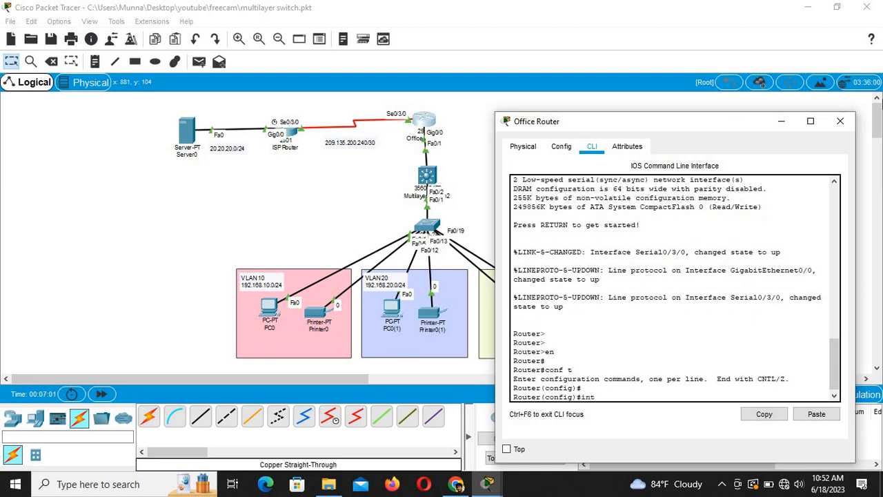
{"action": "key", "text": "Tab"}
{"action": "type", "text": "g"}
{"action": "key", "text": "Tab"}
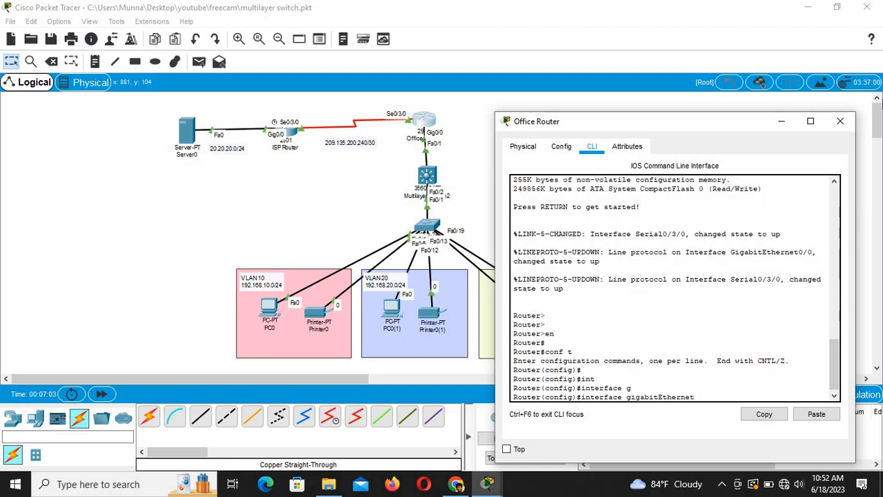
{"action": "type", "text": "0/0"}
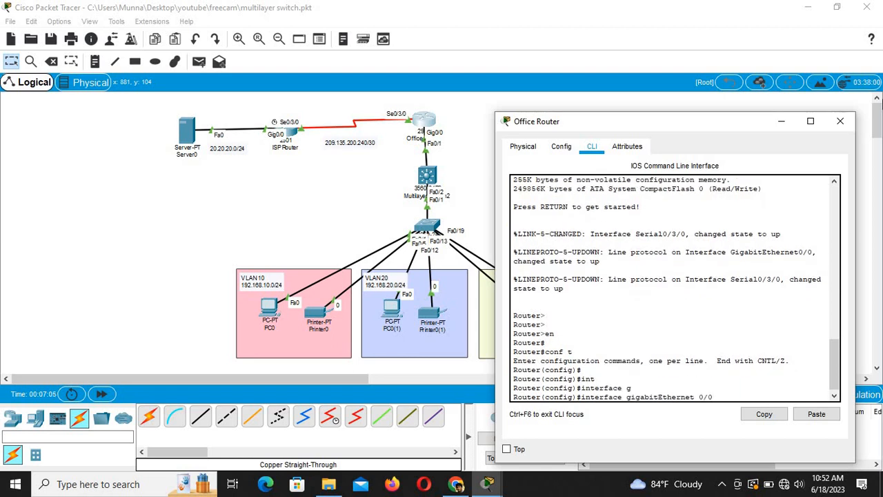
{"action": "type", "text": ".10"}
{"action": "key", "text": "Return"}
{"action": "key", "text": "Return"}
{"action": "key", "text": "Return"}
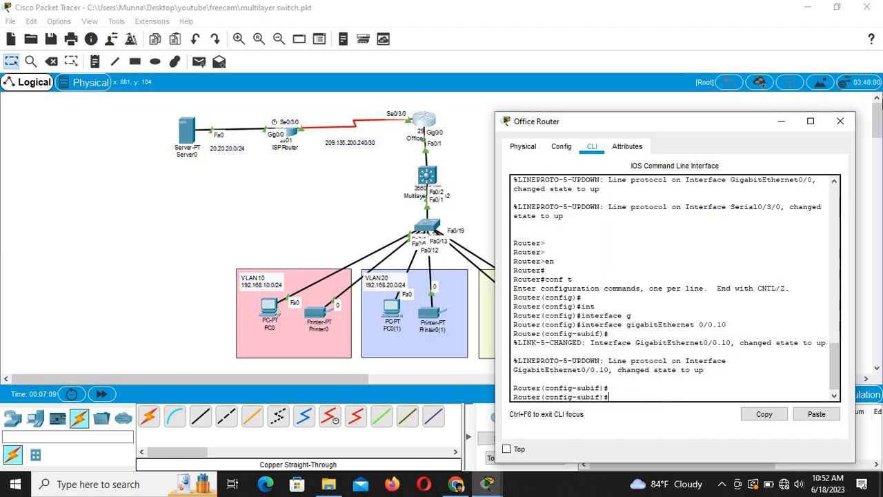
Step: Type 'ip address 192.168.10.1 255.255.255.0' on the subinterface
{"action": "type", "text": "ipadd"}
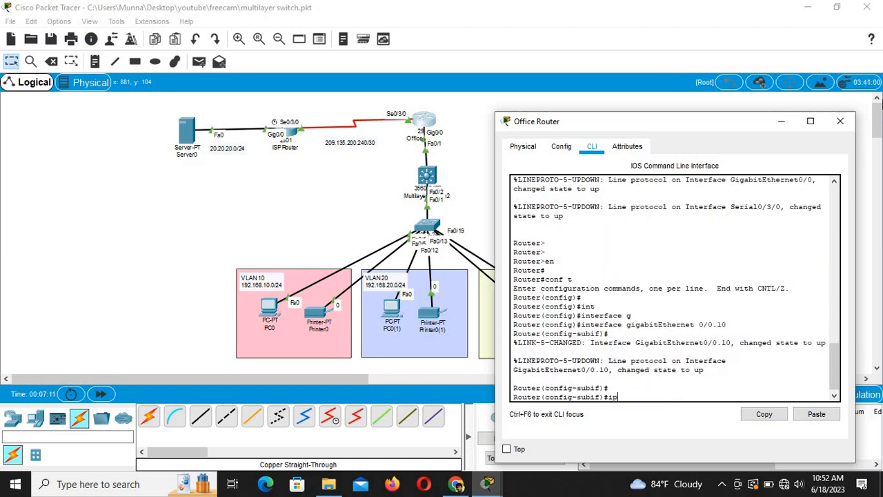
{"action": "key", "text": "Tab"}
{"action": "key", "text": "BackSpace"}
{"action": "key", "text": "BackSpace"}
{"action": "key", "text": "BackSpace"}
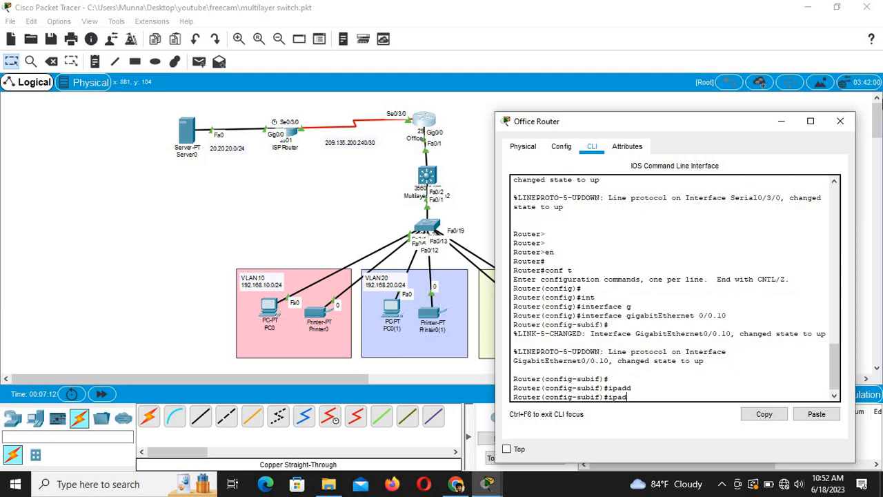
{"action": "type", "text": "add"}
{"action": "key", "text": "Tab"}
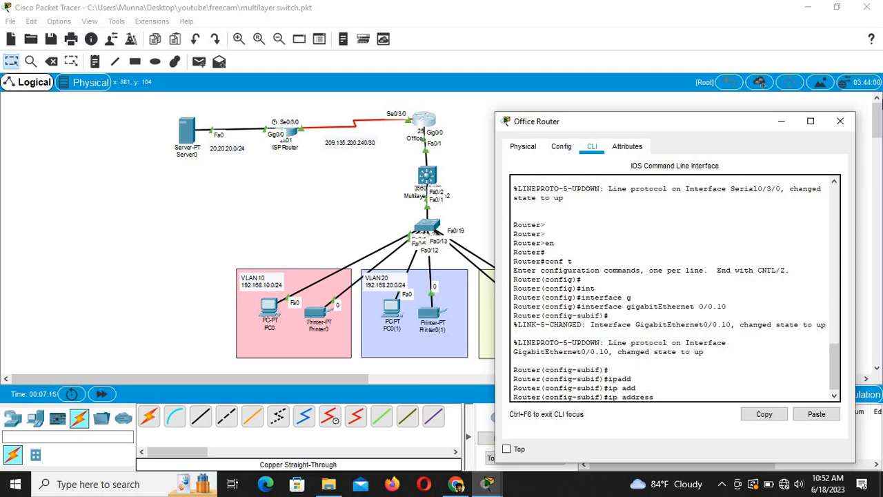
{"action": "type", "text": "192.168.10.1 255.255.255."}
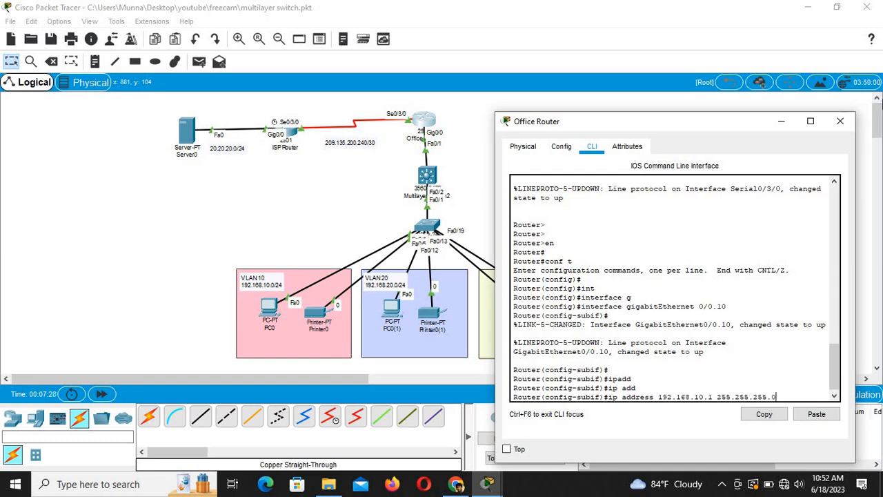
{"action": "type", "text": "0"}
Step: Submit the 192.168.10.1 address, then create Gi0/0.20 and enter 192.168.20.1 (both rejected)
{"action": "key", "text": "Return"}
{"action": "key", "text": "Return"}
{"action": "key", "text": "Return"}
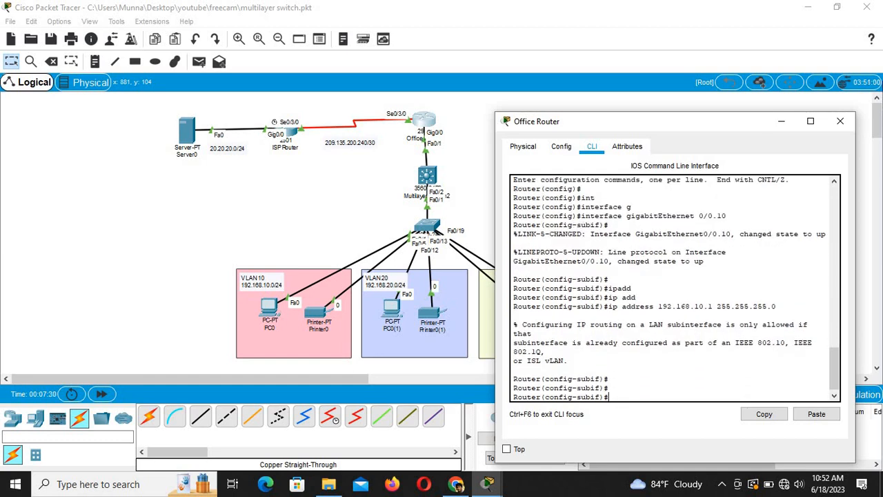
{"action": "key", "text": "Up"}
{"action": "key", "text": "Up"}
{"action": "key", "text": "Up"}
{"action": "key", "text": "Up"}
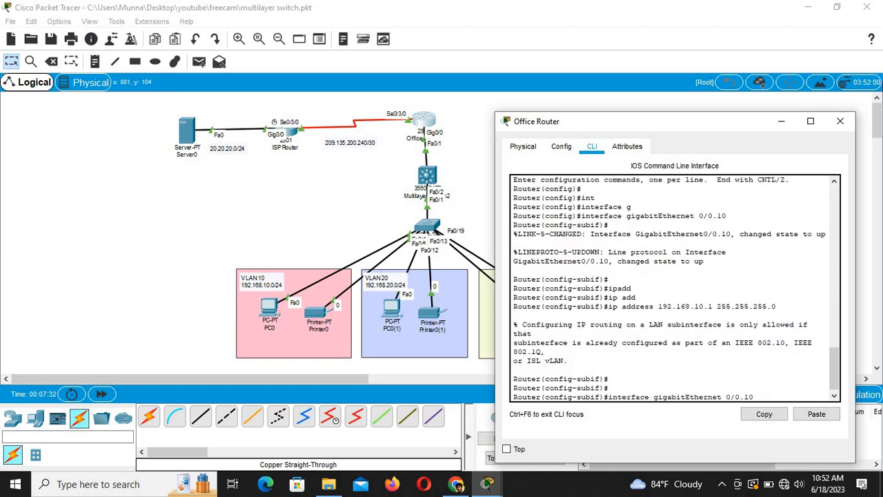
{"action": "key", "text": "BackSpace"}
{"action": "key", "text": "BackSpace"}
{"action": "type", "text": "20"}
{"action": "key", "text": "Return"}
{"action": "key", "text": "Return"}
{"action": "key", "text": "Return"}
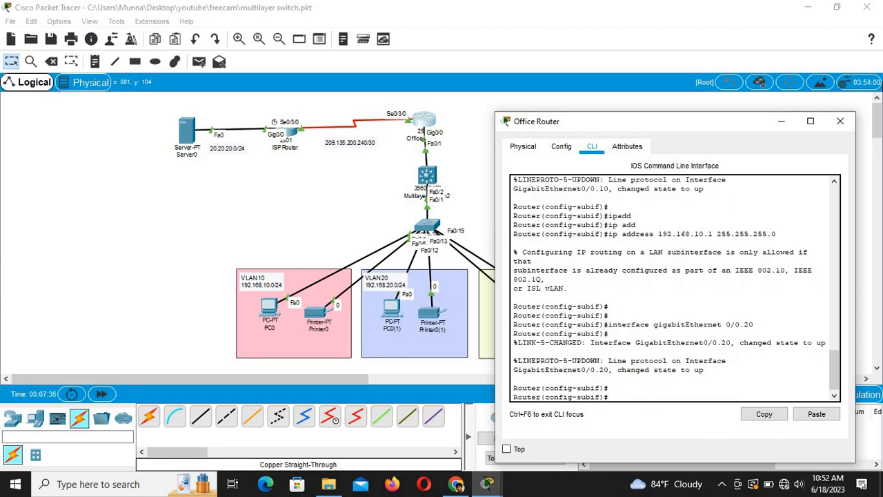
{"action": "type", "text": "ip"}
{"action": "key", "text": "Up"}
{"action": "key", "text": "Up"}
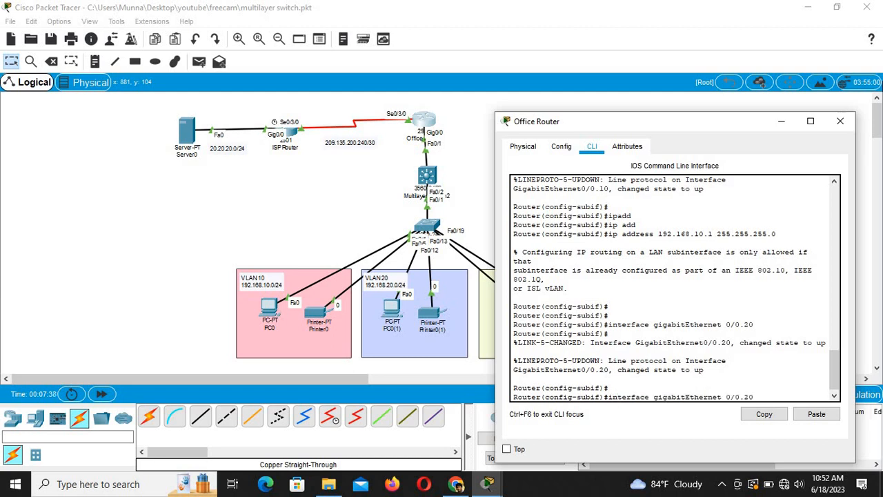
{"action": "key", "text": "Left"}
{"action": "key", "text": "Left"}
{"action": "key", "text": "Left"}
{"action": "key", "text": "Left"}
{"action": "key", "text": "Left"}
{"action": "key", "text": "Left"}
{"action": "key", "text": "Left"}
{"action": "key", "text": "Left"}
{"action": "key", "text": "Left"}
{"action": "key", "text": "Left"}
{"action": "key", "text": "Left"}
{"action": "key", "text": "Left"}
{"action": "key", "text": "Left"}
{"action": "key", "text": "Left"}
{"action": "key", "text": "Left"}
{"action": "key", "text": "Left"}
{"action": "key", "text": "Left"}
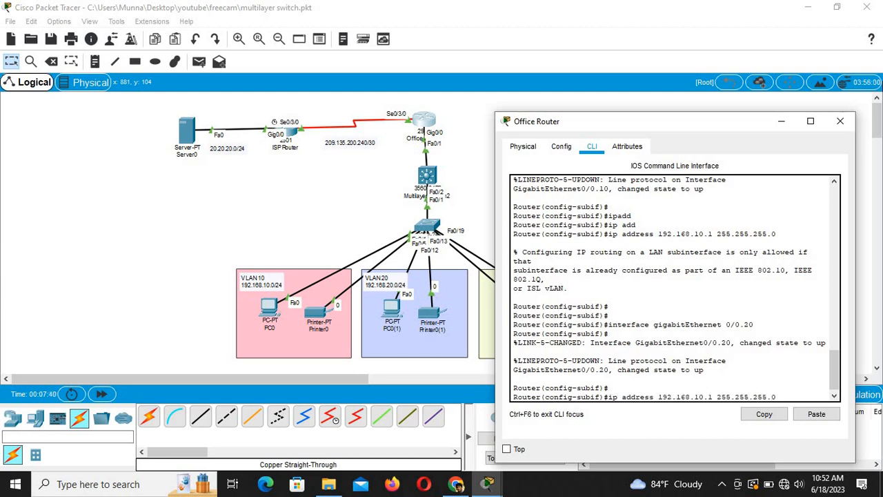
{"action": "key", "text": "BackSpace"}
{"action": "type", "text": "2"}
{"action": "key", "text": "Return"}
{"action": "key", "text": "Return"}
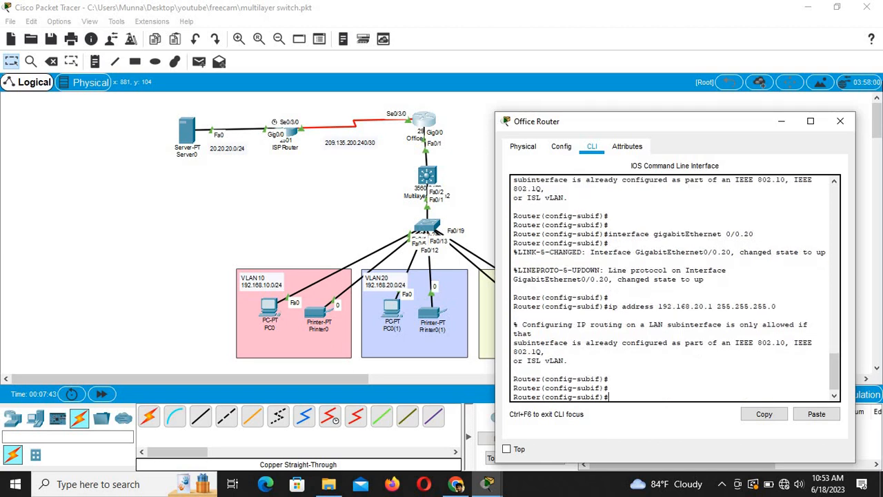
Step: Create subinterface Gi0/0.30 and enter address 192.168.30.1, also rejected
{"action": "key", "text": "Up"}
{"action": "key", "text": "Up"}
{"action": "key", "text": "Up"}
{"action": "key", "text": "Up"}
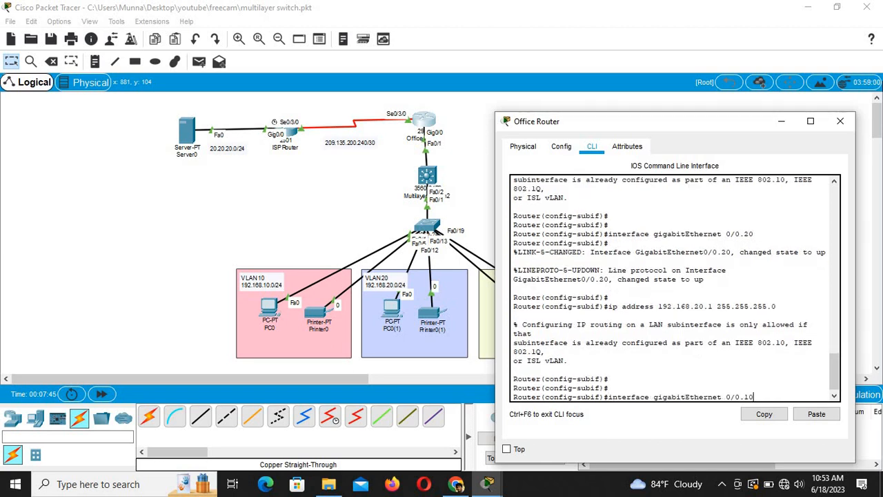
{"action": "key", "text": "BackSpace"}
{"action": "key", "text": "BackSpace"}
{"action": "type", "text": "30"}
{"action": "key", "text": "Return"}
{"action": "key", "text": "Up"}
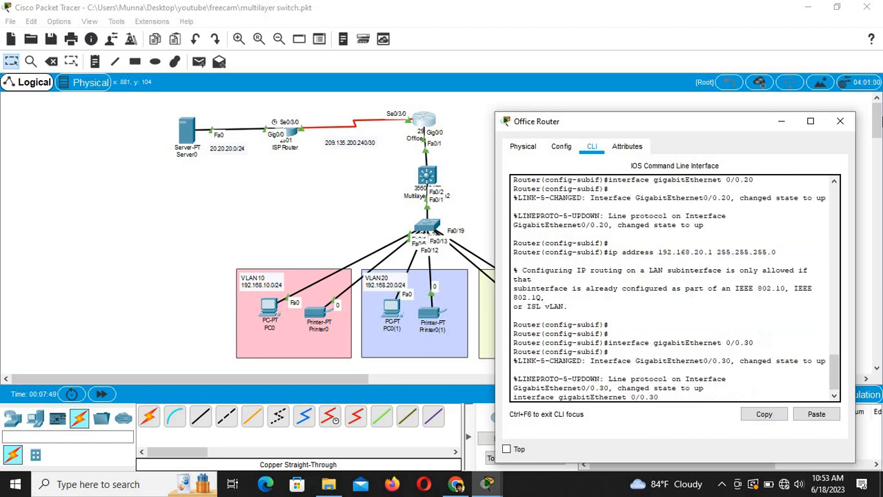
{"action": "key", "text": "Up"}
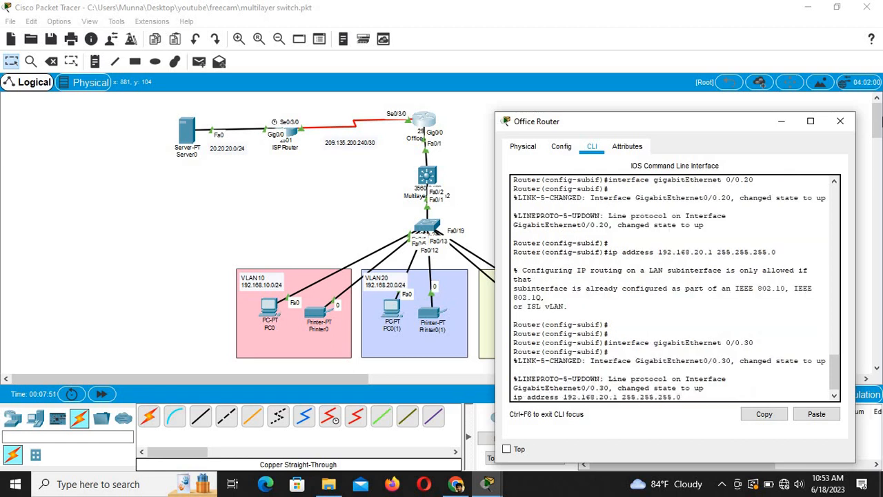
{"action": "key", "text": "Left"}
{"action": "key", "text": "Left"}
{"action": "key", "text": "Left"}
{"action": "key", "text": "Left"}
{"action": "key", "text": "Left"}
{"action": "key", "text": "Left"}
{"action": "key", "text": "Left"}
{"action": "key", "text": "Left"}
{"action": "key", "text": "Left"}
{"action": "key", "text": "Left"}
{"action": "key", "text": "Left"}
{"action": "key", "text": "Left"}
{"action": "key", "text": "BackSpace"}
{"action": "type", "text": "3"}
{"action": "key", "text": "Return"}
{"action": "key", "text": "Return"}
{"action": "key", "text": "Return"}
{"action": "key", "text": "Return"}
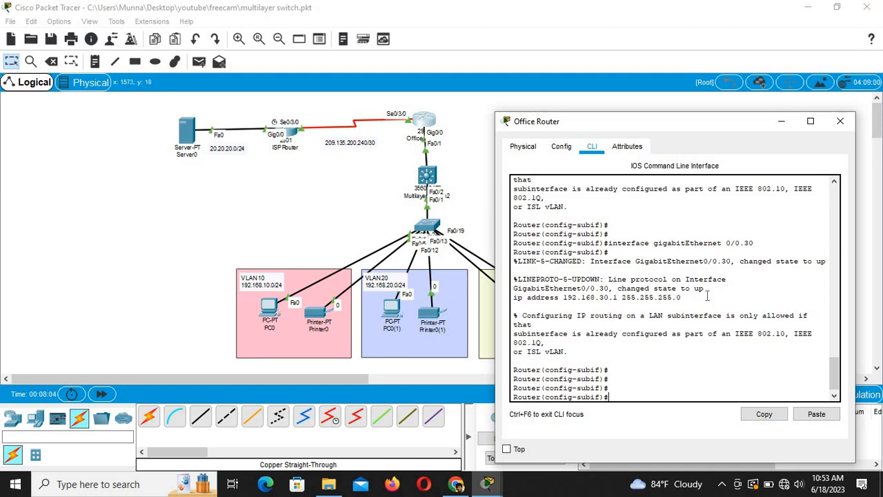
Step: Edit a recalled interface command from the Office Router history to enter subinterface GigabitEthernet 0/0.10
{"action": "key", "text": "Up"}
{"action": "key", "text": "Up"}
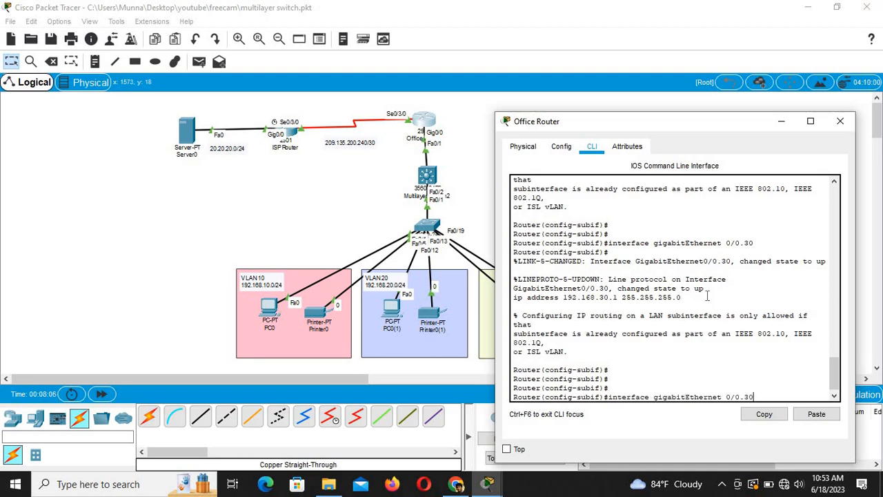
{"action": "key", "text": "Up"}
{"action": "key", "text": "Up"}
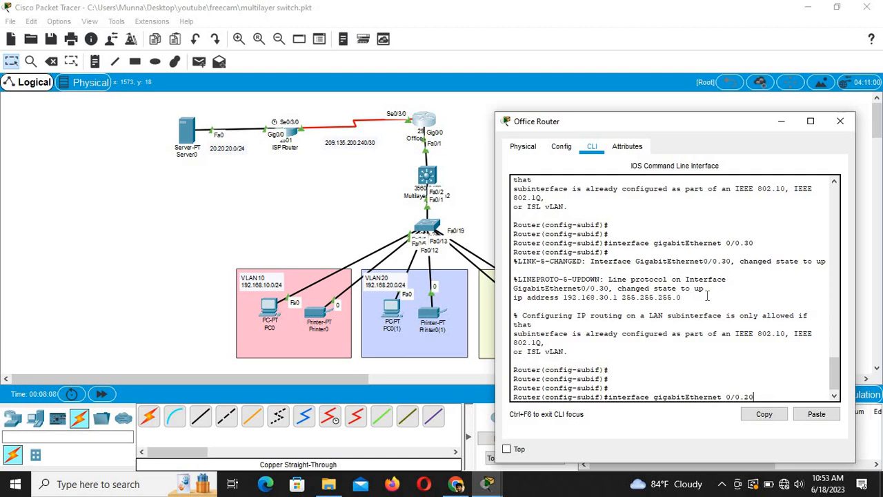
{"action": "key", "text": "Return"}
{"action": "key", "text": "Up"}
{"action": "key", "text": "Up"}
{"action": "key", "text": "Up"}
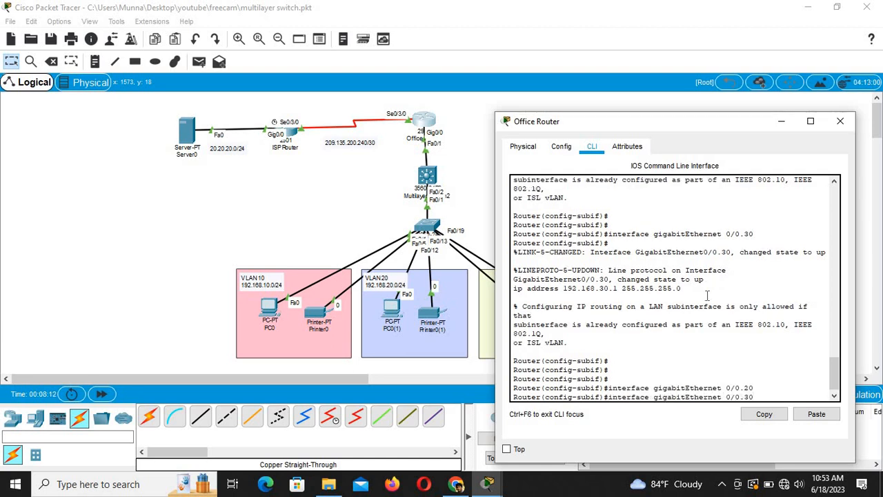
{"action": "key", "text": "Down"}
{"action": "key", "text": "Down"}
{"action": "scroll", "coordinate": [697, 298], "scroll_direction": "up", "scroll_amount": 5}
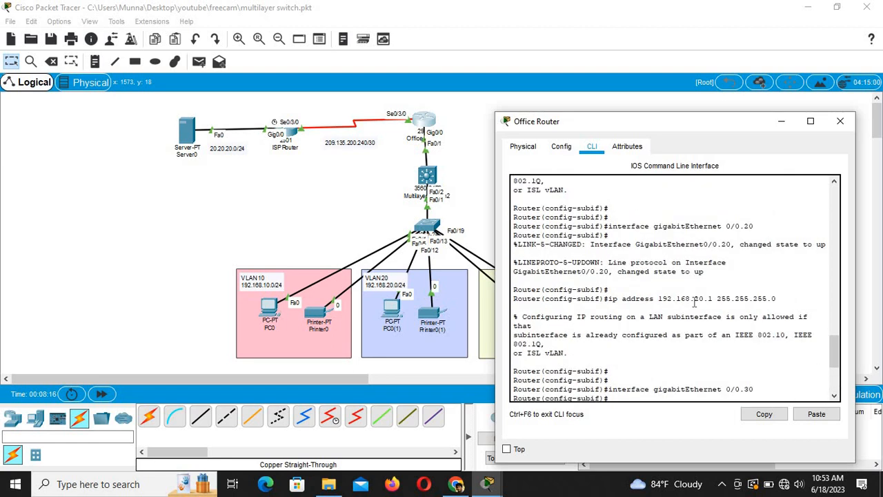
{"action": "scroll", "coordinate": [695, 298], "scroll_direction": "up", "scroll_amount": 4}
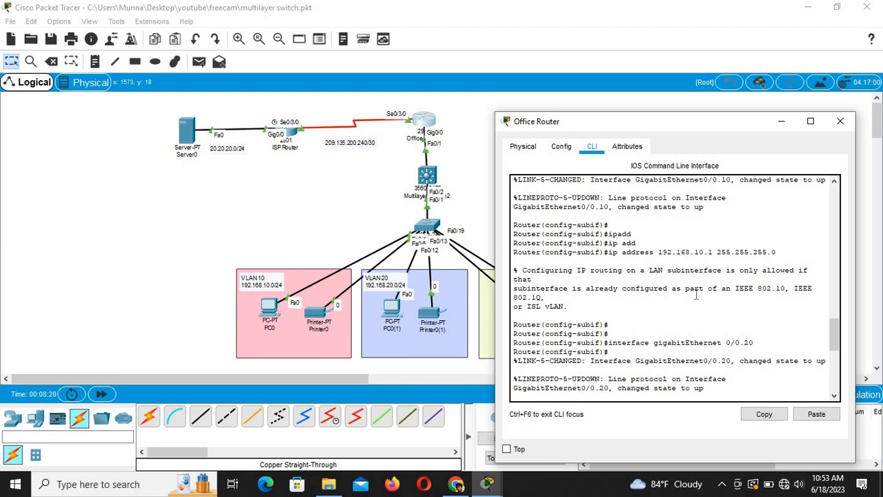
{"action": "scroll", "coordinate": [696, 295], "scroll_direction": "down", "scroll_amount": 5}
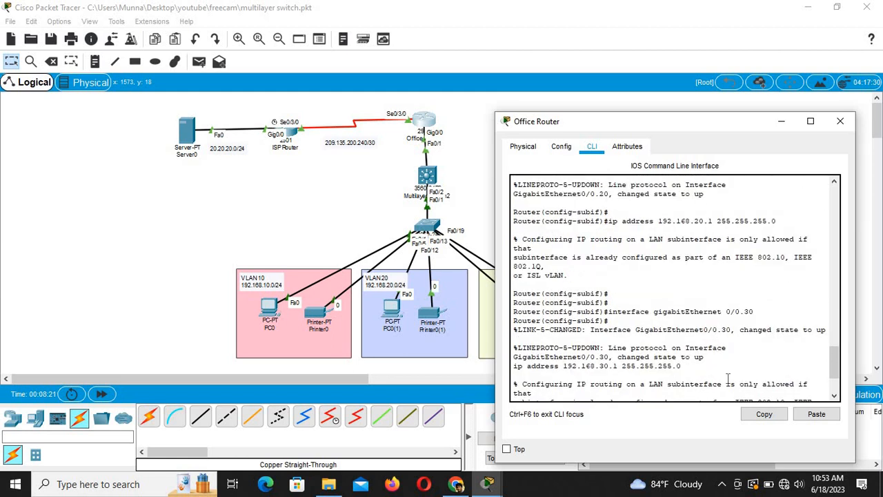
{"action": "scroll", "coordinate": [728, 378], "scroll_direction": "down", "scroll_amount": 2}
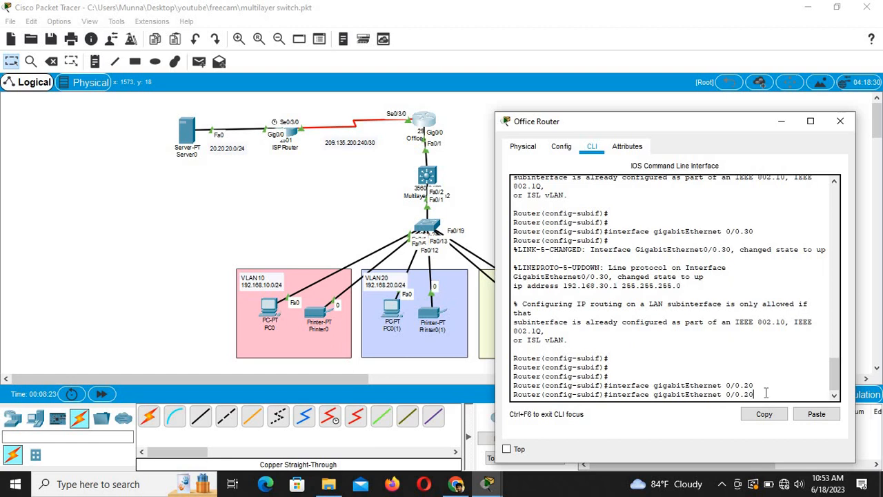
{"action": "key", "text": "BackSpace"}
{"action": "key", "text": "BackSpace"}
{"action": "type", "text": "10"}
{"action": "key", "text": "Return"}
{"action": "key", "text": "Return"}
{"action": "key", "text": "Return"}
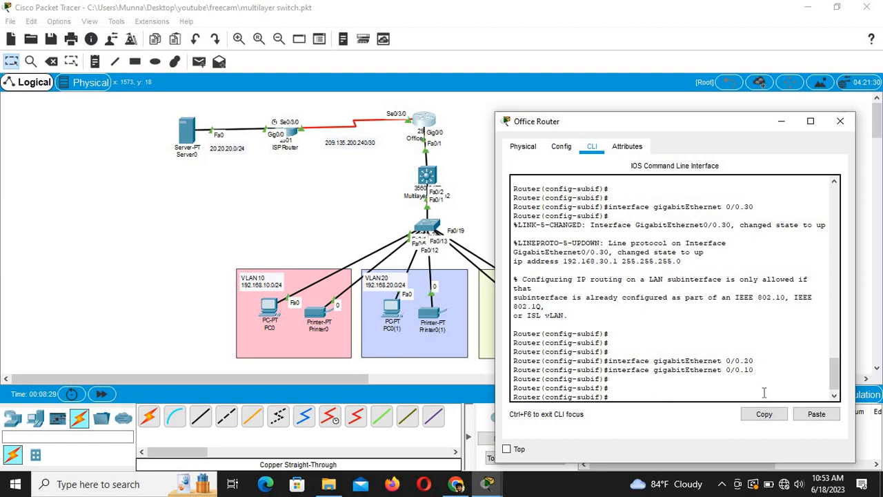
Step: Tag subinterface 0/0.10 with encapsulation dot1Q for VLAN 10
{"action": "type", "text": "en"}
{"action": "key", "text": "Tab"}
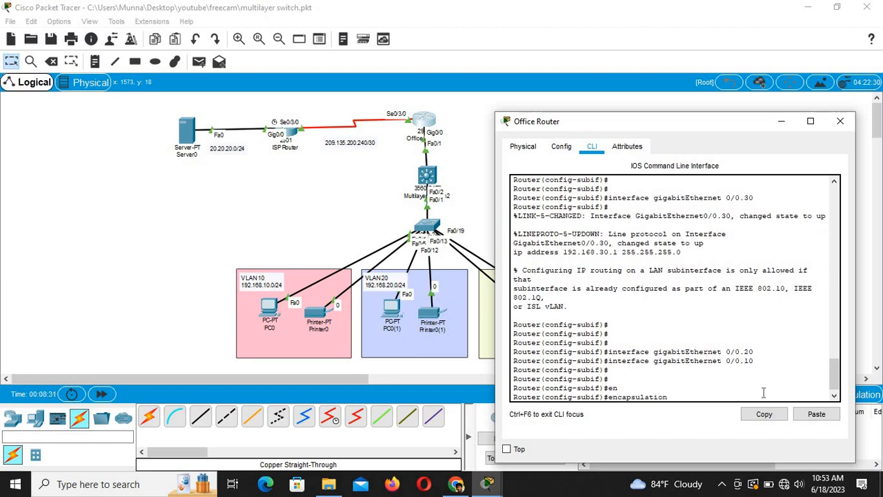
{"action": "type", "text": "d"}
{"action": "key", "text": "Tab"}
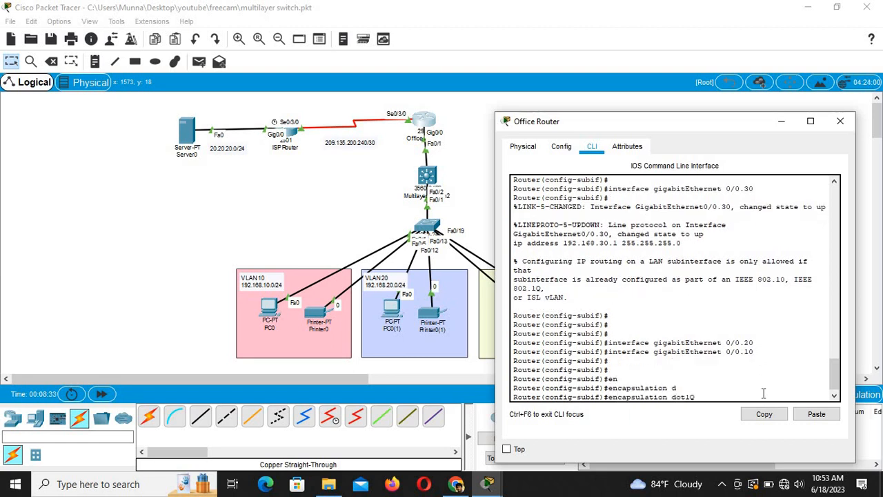
{"action": "type", "text": "10"}
{"action": "key", "text": "Return"}
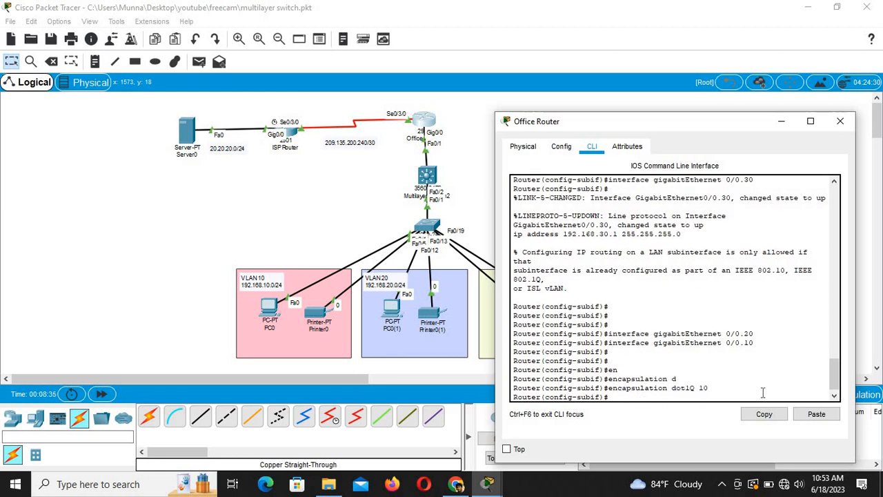
Step: Assign address 192.168.10.1 255.255.255.0 to subinterface 0/0.10
{"action": "type", "text": "ip address 192.168.30.1 255.255.255.0"}
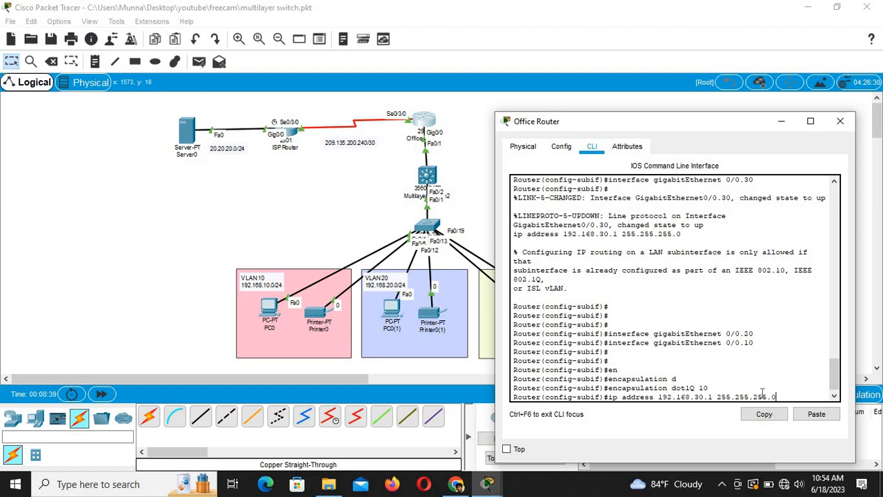
{"action": "key", "text": "Left"}
{"action": "key", "text": "Left"}
{"action": "key", "text": "Left"}
{"action": "key", "text": "Left"}
{"action": "key", "text": "Left"}
{"action": "key", "text": "BackSpace"}
{"action": "type", "text": "1"}
{"action": "key", "text": "Return"}
{"action": "key", "text": "Return"}
{"action": "key", "text": "Return"}
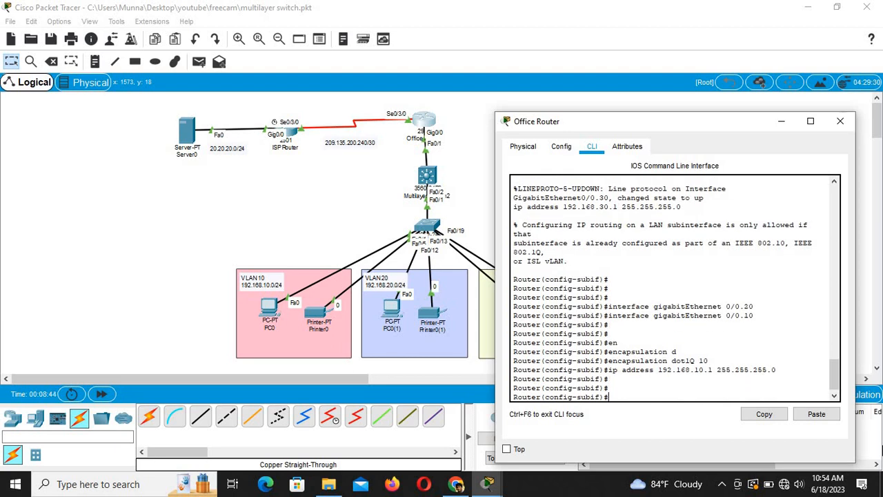
{"action": "key", "text": "Up"}
{"action": "key", "text": "Up"}
{"action": "key", "text": "Up"}
{"action": "key", "text": "Up"}
{"action": "key", "text": "Up"}
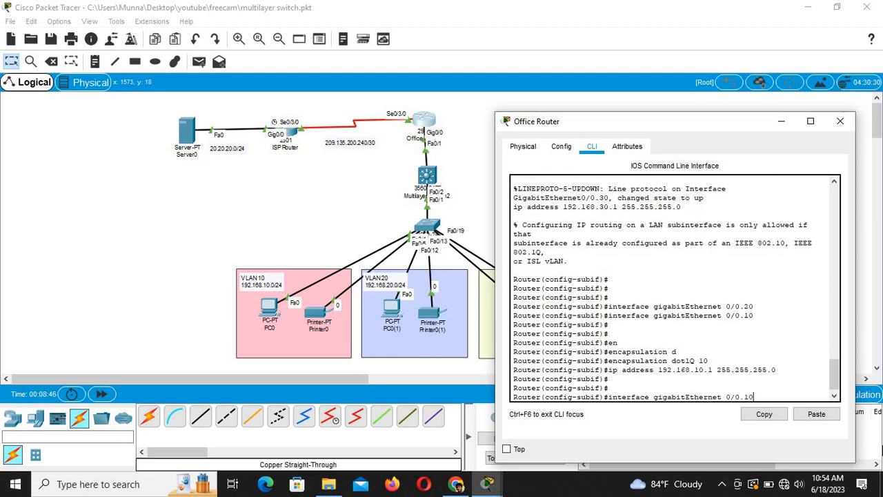
Step: Configure subinterface 0/0.20 with dot1Q VLAN 20 and address 192.168.20.1
{"action": "key", "text": "BackSpace"}
{"action": "key", "text": "BackSpace"}
{"action": "type", "text": "20"}
{"action": "key", "text": "Return"}
{"action": "key", "text": "Up"}
{"action": "key", "text": "Up"}
{"action": "key", "text": "Up"}
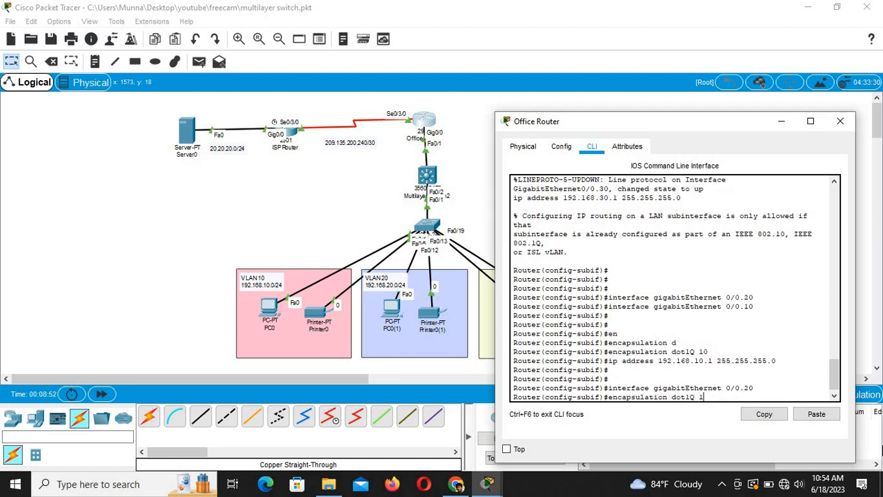
{"action": "key", "text": "BackSpace"}
{"action": "type", "text": "20"}
{"action": "key", "text": "Return"}
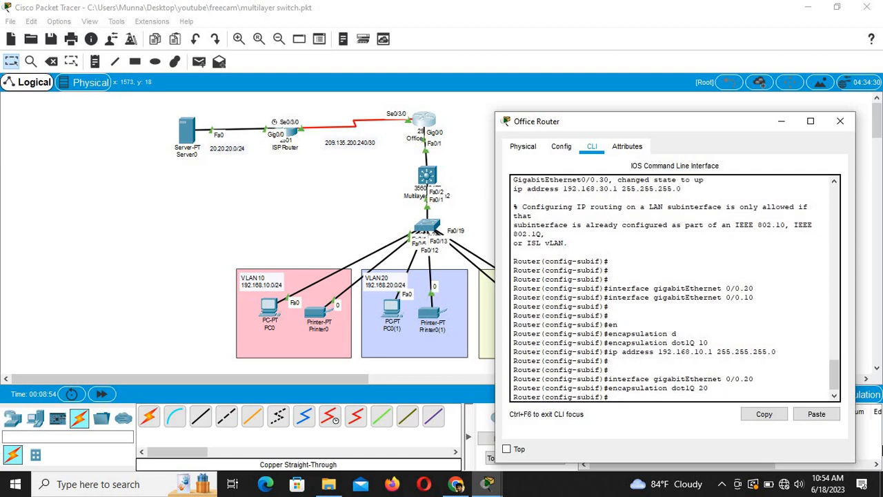
{"action": "key", "text": "Up"}
{"action": "key", "text": "Up"}
{"action": "key", "text": "Up"}
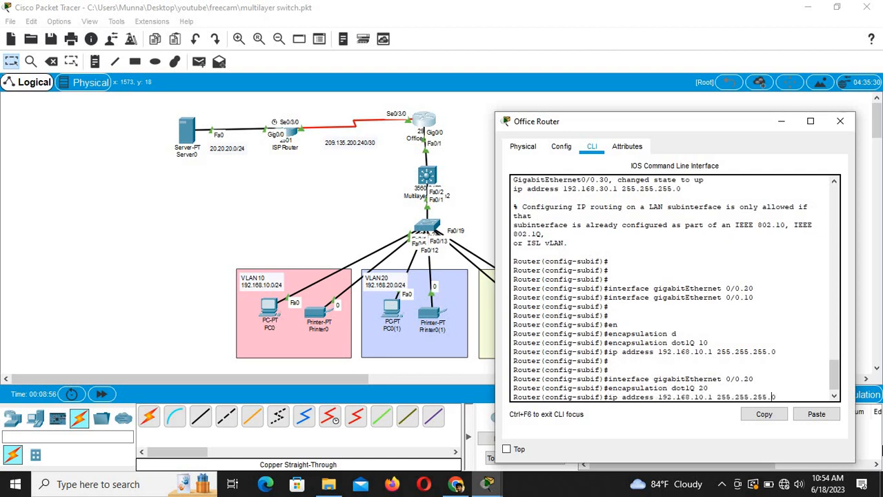
{"action": "key", "text": "Left"}
{"action": "key", "text": "Left"}
{"action": "key", "text": "Left"}
{"action": "key", "text": "Left"}
{"action": "key", "text": "Left"}
{"action": "key", "text": "Left"}
{"action": "key", "text": "Left"}
{"action": "key", "text": "Left"}
{"action": "key", "text": "Left"}
{"action": "key", "text": "Left"}
{"action": "key", "text": "Left"}
{"action": "key", "text": "Left"}
{"action": "key", "text": "Left"}
{"action": "key", "text": "Left"}
{"action": "key", "text": "Left"}
{"action": "key", "text": "Left"}
{"action": "key", "text": "BackSpace"}
{"action": "key", "text": "BackSpace"}
{"action": "type", "text": "20"}
{"action": "key", "text": "Return"}
{"action": "key", "text": "Return"}
{"action": "key", "text": "Return"}
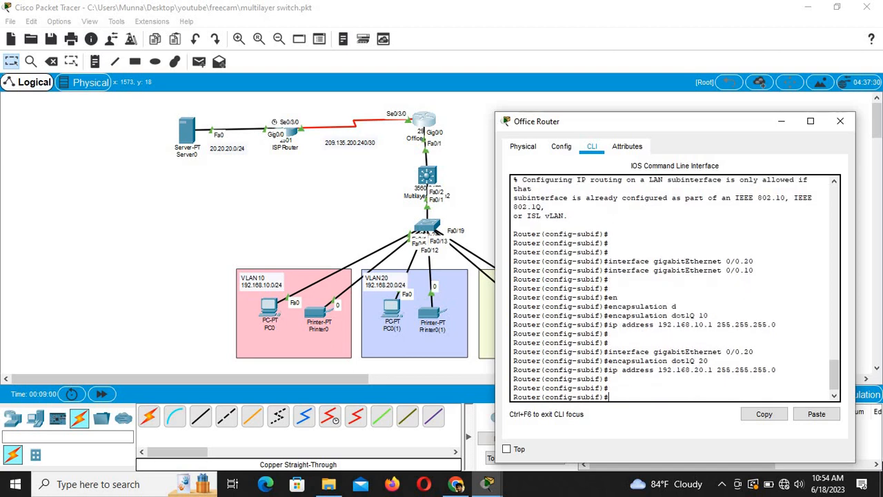
Step: Configure subinterface 0/0.30 with dot1Q VLAN 30 and address 192.168.30.1, then save with do wr
{"action": "key", "text": "Up"}
{"action": "key", "text": "Up"}
{"action": "key", "text": "Up"}
{"action": "key", "text": "BackSpace"}
{"action": "key", "text": "BackSpace"}
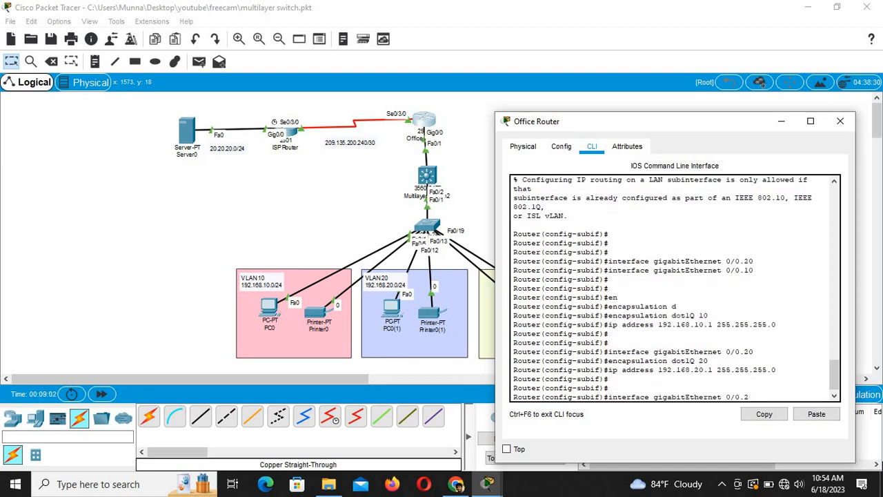
{"action": "type", "text": "30"}
{"action": "key", "text": "Return"}
{"action": "key", "text": "Up"}
{"action": "key", "text": "Up"}
{"action": "key", "text": "Up"}
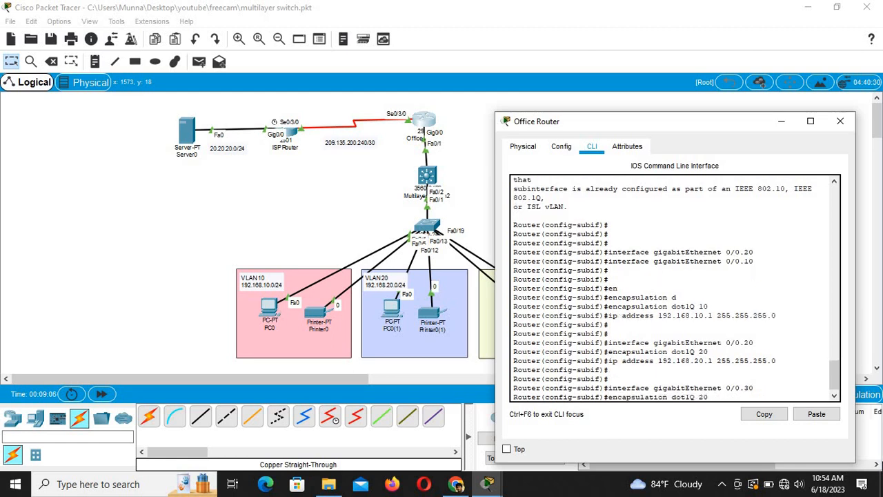
{"action": "key", "text": "BackSpace"}
{"action": "key", "text": "BackSpace"}
{"action": "type", "text": "30"}
{"action": "key", "text": "Return"}
{"action": "key", "text": "Return"}
{"action": "key", "text": "Up"}
{"action": "key", "text": "Up"}
{"action": "key", "text": "Up"}
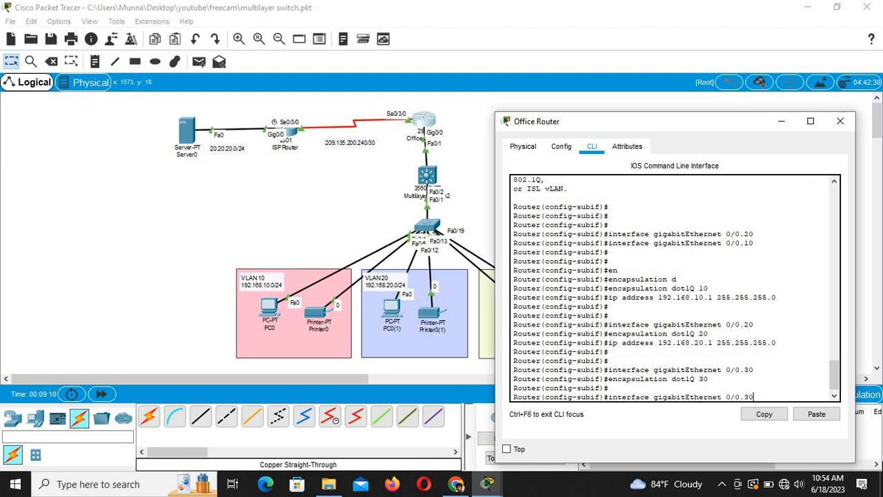
{"action": "key", "text": "Left"}
{"action": "key", "text": "Left"}
{"action": "key", "text": "Left"}
{"action": "key", "text": "Left"}
{"action": "key", "text": "Left"}
{"action": "key", "text": "Left"}
{"action": "key", "text": "Left"}
{"action": "key", "text": "Left"}
{"action": "key", "text": "Left"}
{"action": "key", "text": "Left"}
{"action": "key", "text": "Left"}
{"action": "key", "text": "Left"}
{"action": "key", "text": "Left"}
{"action": "key", "text": "Left"}
{"action": "key", "text": "Left"}
{"action": "key", "text": "Left"}
{"action": "key", "text": "Left"}
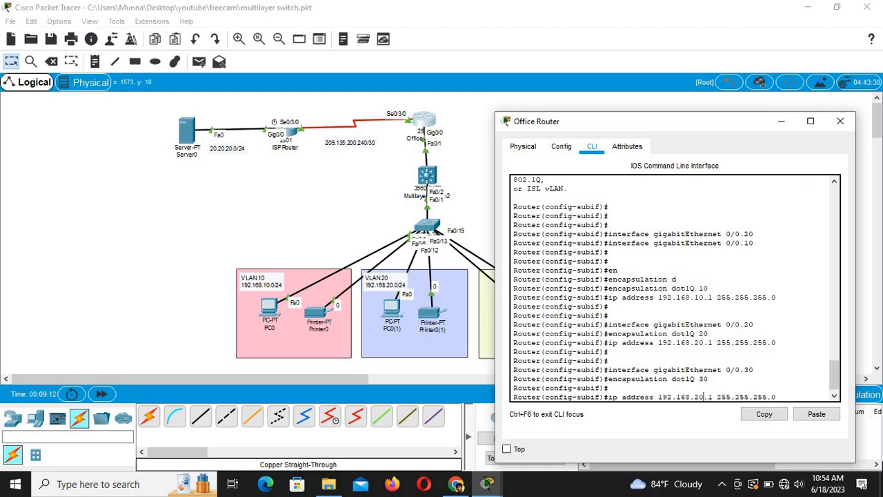
{"action": "key", "text": "BackSpace"}
{"action": "type", "text": "3"}
{"action": "key", "text": "Return"}
{"action": "key", "text": "Return"}
{"action": "key", "text": "Return"}
{"action": "key", "text": "Return"}
{"action": "key", "text": "Return"}
{"action": "type", "text": "d"}
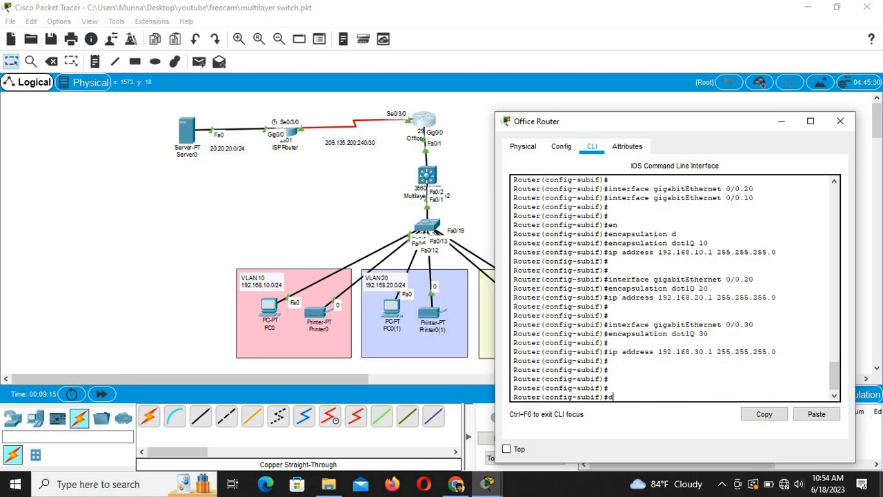
{"action": "type", "text": "o wr"}
{"action": "key", "text": "Return"}
{"action": "key", "text": "Return"}
{"action": "key", "text": "Return"}
{"action": "key", "text": "Return"}
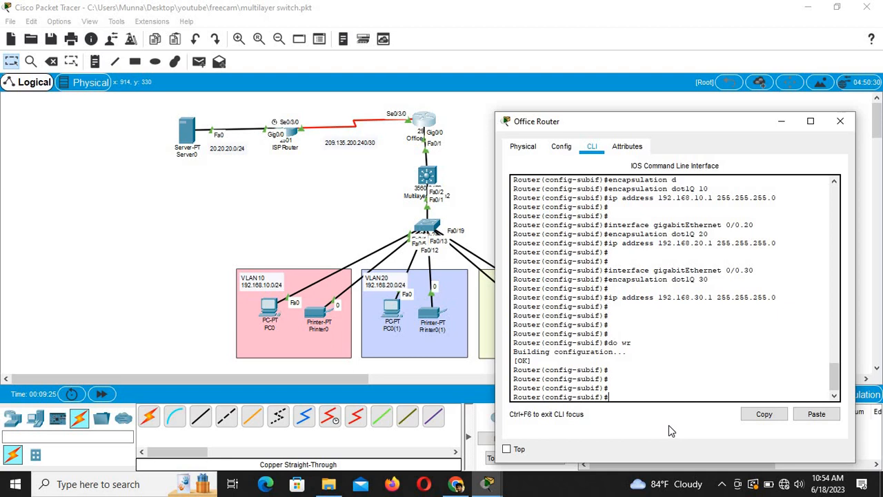
Step: Leave the subinterface and enter configuration of interface Serial0/3/0 on the Office Router
{"action": "type", "text": "exit"}
{"action": "key", "text": "Return"}
{"action": "key", "text": "Return"}
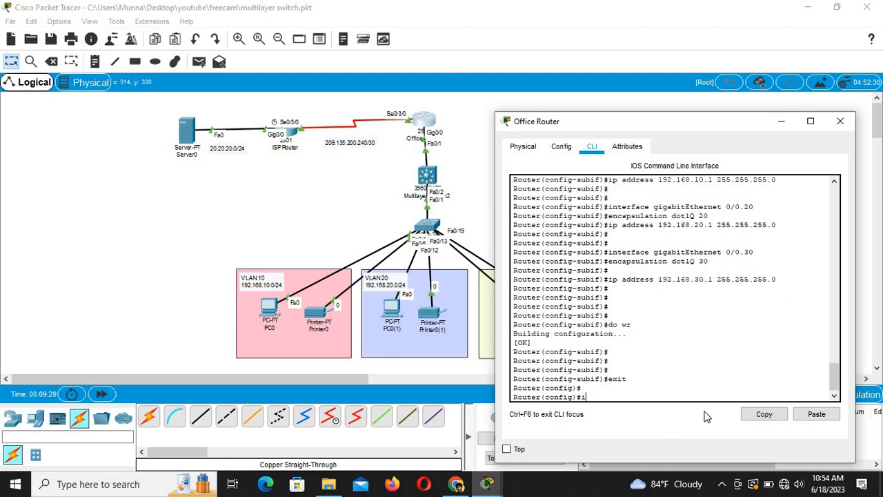
{"action": "type", "text": "int"}
{"action": "key", "text": "Tab"}
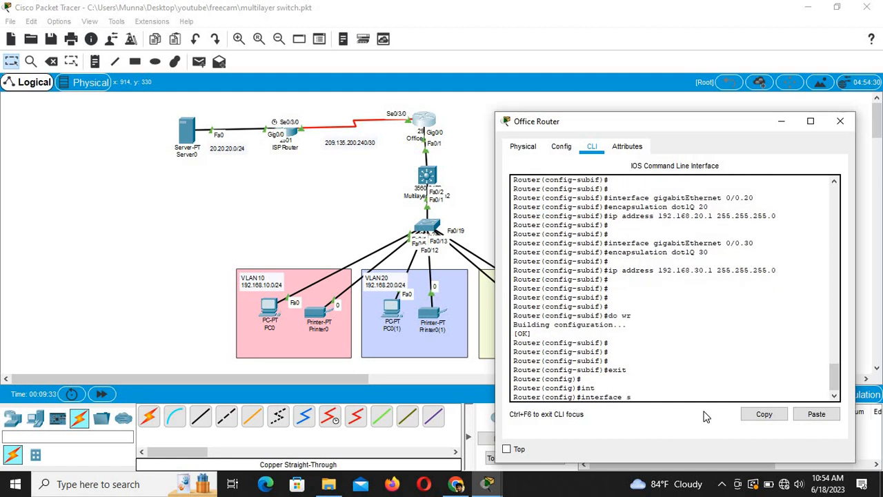
{"action": "type", "text": "s"}
{"action": "key", "text": "Tab"}
{"action": "type", "text": "0/"}
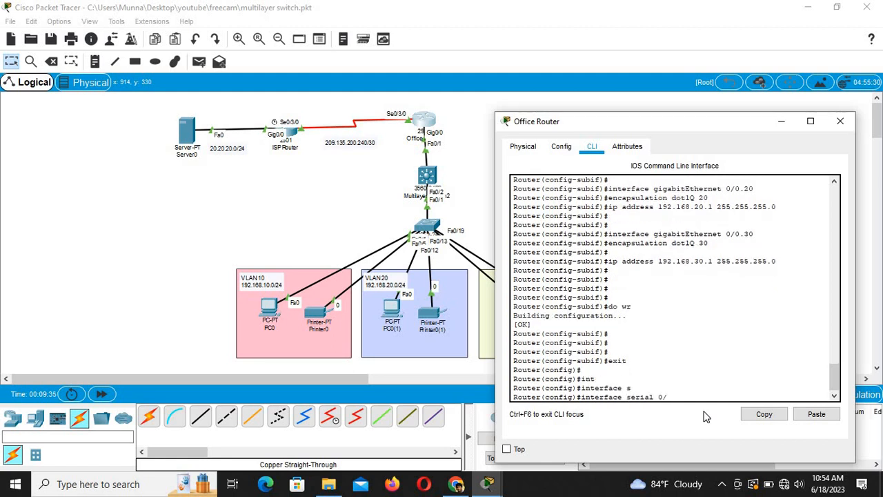
{"action": "type", "text": "3/0"}
{"action": "key", "text": "Return"}
{"action": "key", "text": "Return"}
{"action": "key", "text": "Return"}
Step: Assign 209.165.200.242 255.255.255.252 to Serial0/3/0 and save with do wr
{"action": "type", "text": "ip add"}
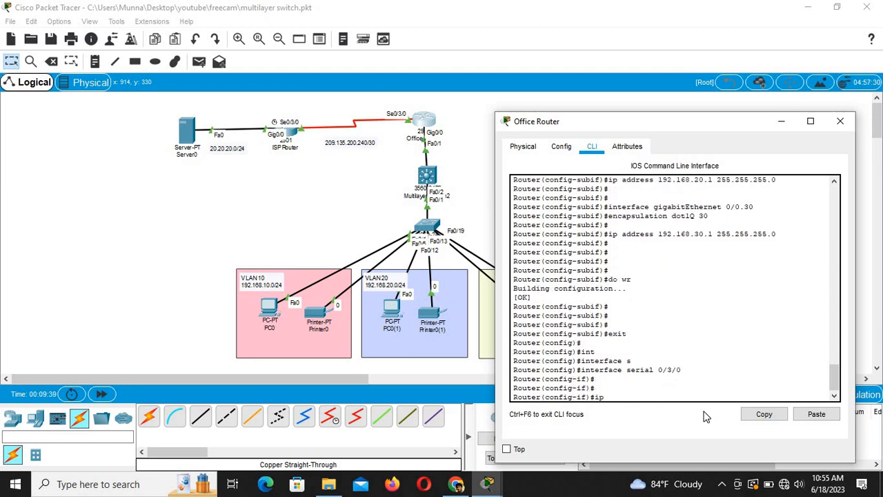
{"action": "key", "text": "Tab"}
{"action": "type", "text": "209.16"}
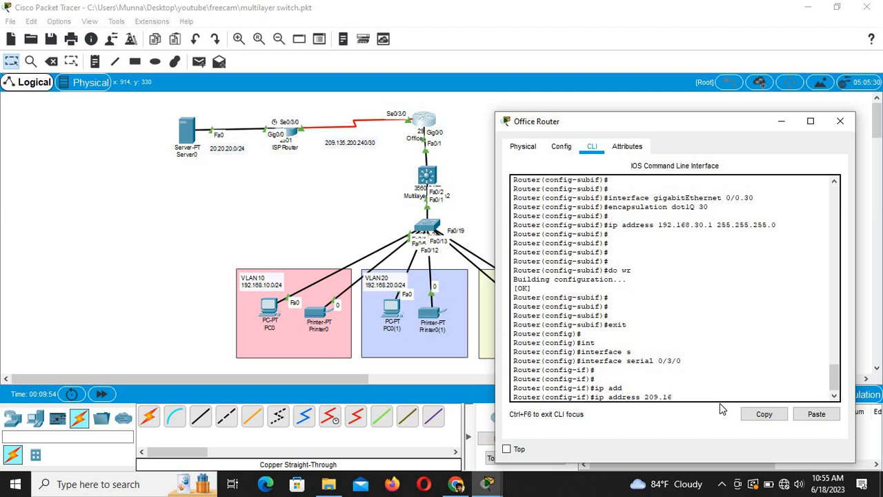
{"action": "type", "text": "5.200.242 255.255.255.252"}
{"action": "key", "text": "Return"}
{"action": "key", "text": "Return"}
{"action": "key", "text": "Return"}
{"action": "key", "text": "Return"}
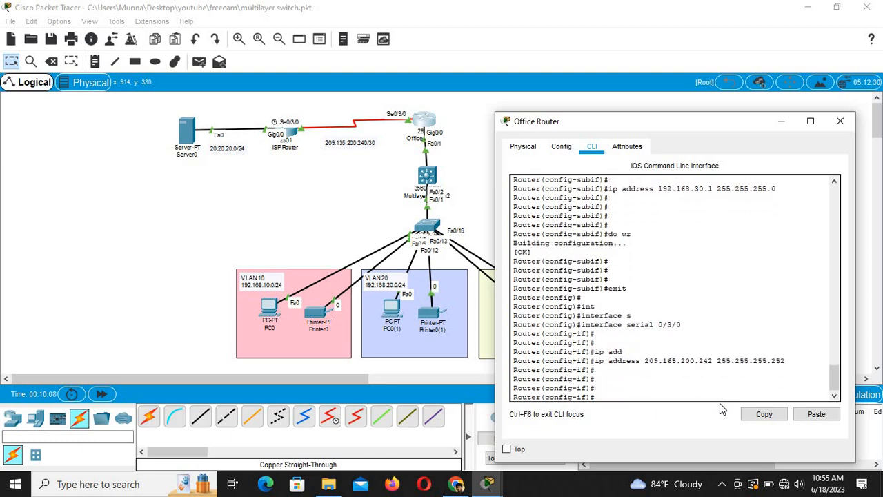
{"action": "type", "text": "do wr"}
{"action": "key", "text": "Return"}
{"action": "key", "text": "Return"}
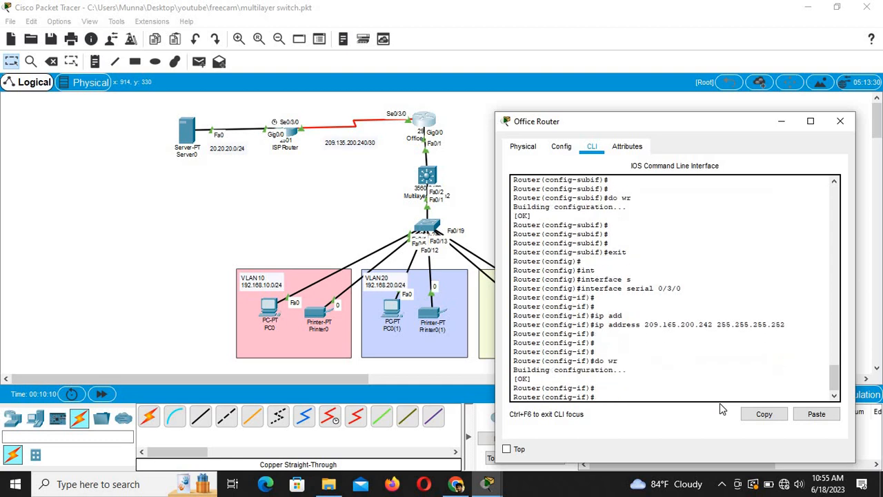
Step: Open the ISP Router's CLI and enter global configuration mode with conf t
{"action": "left_click", "coordinate": [283, 181]}
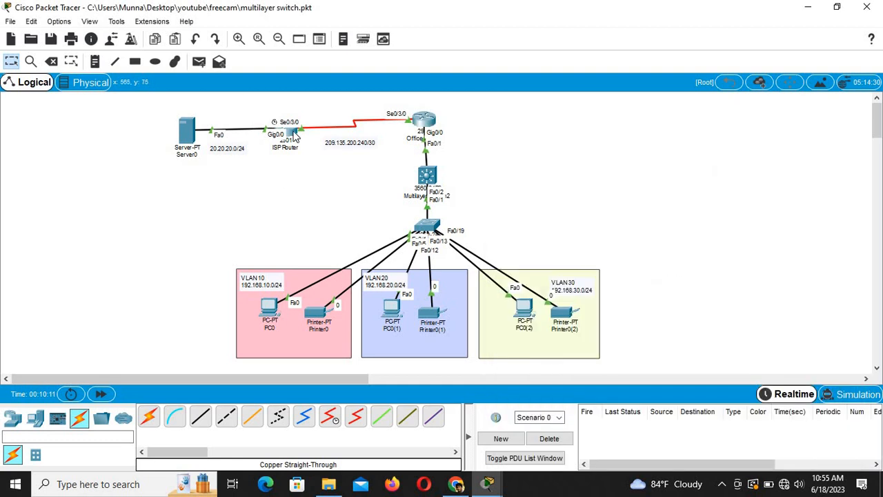
{"action": "left_click", "coordinate": [291, 134]}
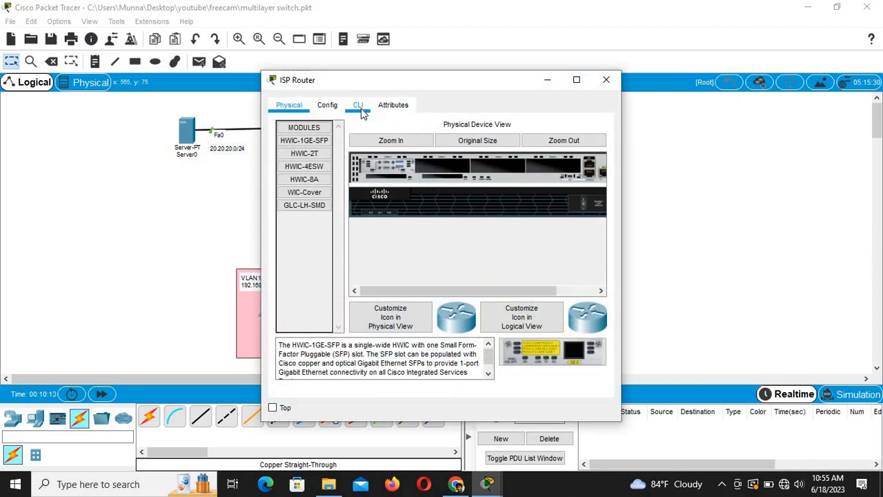
{"action": "left_click", "coordinate": [358, 105]}
{"action": "key", "text": "Return"}
{"action": "key", "text": "Return"}
{"action": "key", "text": "Return"}
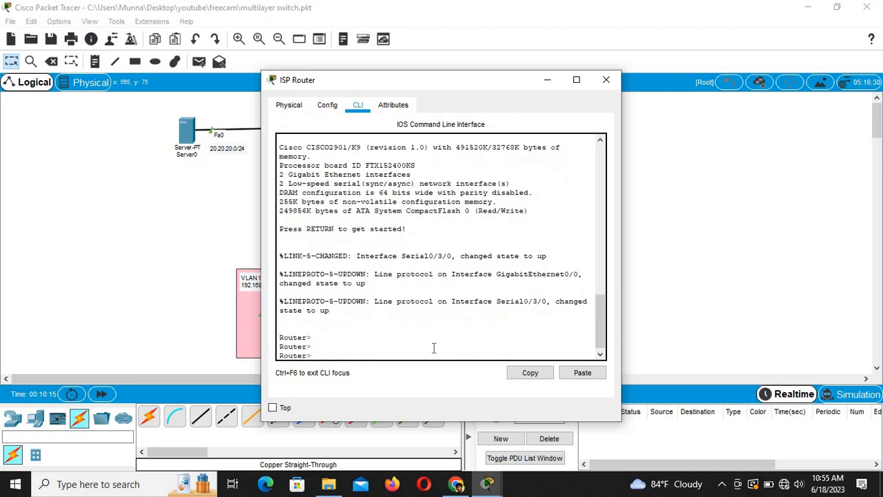
{"action": "type", "text": "en"}
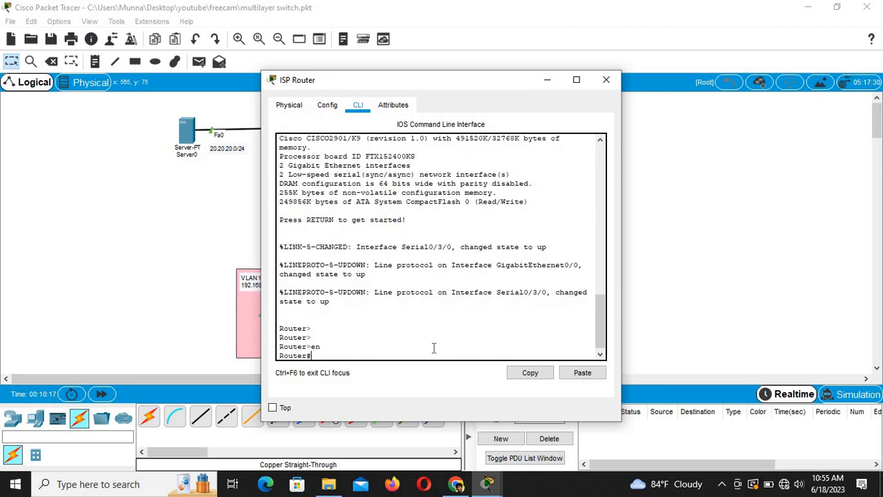
{"action": "type", "text": "conf t"}
{"action": "key", "text": "Return"}
{"action": "key", "text": "Return"}
{"action": "key", "text": "Return"}
Step: Enter configuration of the ISP Router's interface Serial0/3/0
{"action": "type", "text": "int"}
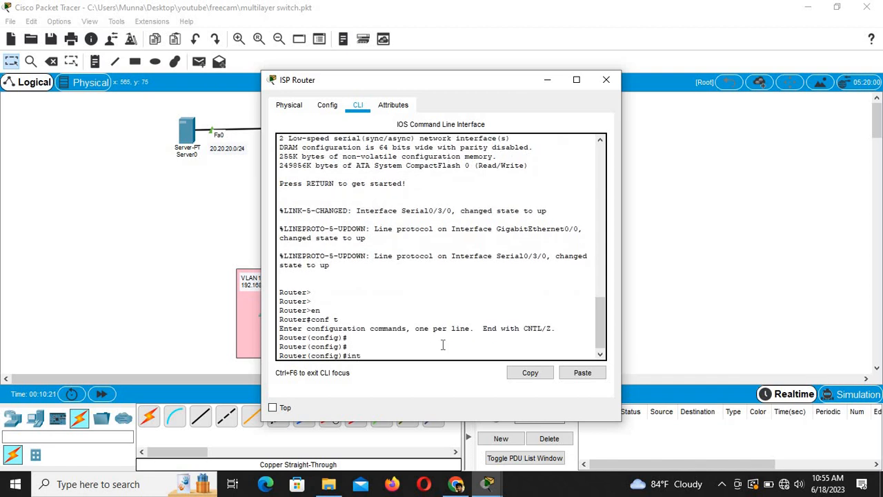
{"action": "key", "text": "Tab"}
{"action": "type", "text": "g"}
{"action": "key", "text": "Tab"}
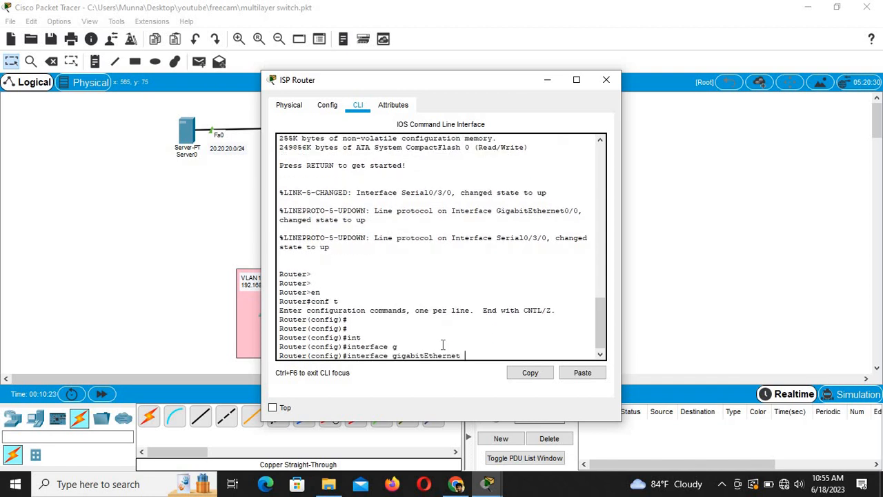
{"action": "key", "text": "BackSpace"}
{"action": "key", "text": "BackSpace"}
{"action": "key", "text": "BackSpace"}
{"action": "key", "text": "BackSpace"}
{"action": "key", "text": "BackSpace"}
{"action": "key", "text": "BackSpace"}
{"action": "key", "text": "BackSpace"}
{"action": "key", "text": "BackSpace"}
{"action": "key", "text": "BackSpace"}
{"action": "key", "text": "BackSpace"}
{"action": "key", "text": "BackSpace"}
{"action": "key", "text": "BackSpace"}
{"action": "key", "text": "BackSpace"}
{"action": "key", "text": "BackSpace"}
{"action": "key", "text": "BackSpace"}
{"action": "type", "text": "se"}
{"action": "key", "text": "Tab"}
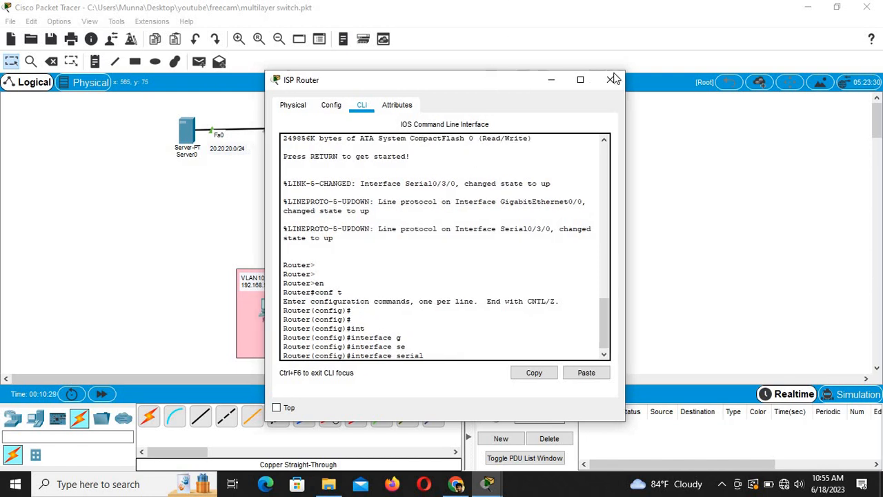
{"action": "left_click_drag", "start_coordinate": [489, 81], "coordinate": [621, 74]}
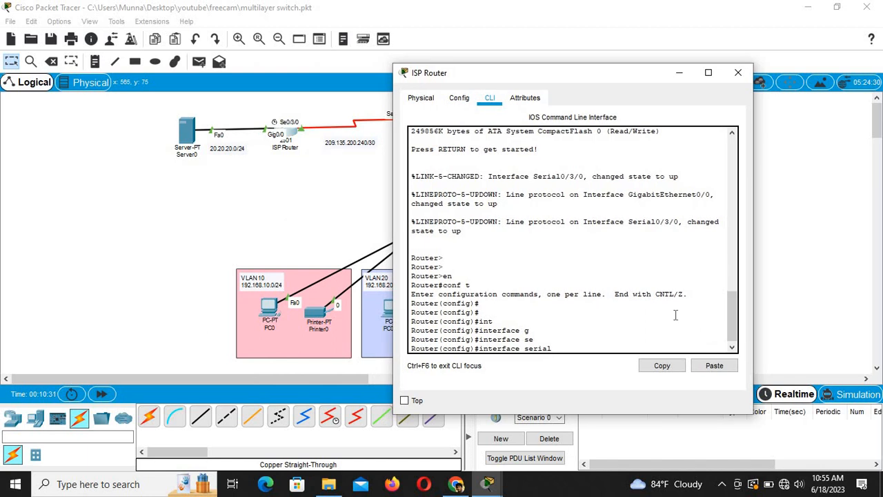
{"action": "type", "text": "0/3/0"}
{"action": "key", "text": "Return"}
Step: Address Serial0/3/0 as 209.165.200.241 255.255.255.252, save with do wr, and close the window
{"action": "type", "text": "o"}
{"action": "key", "text": "BackSpace"}
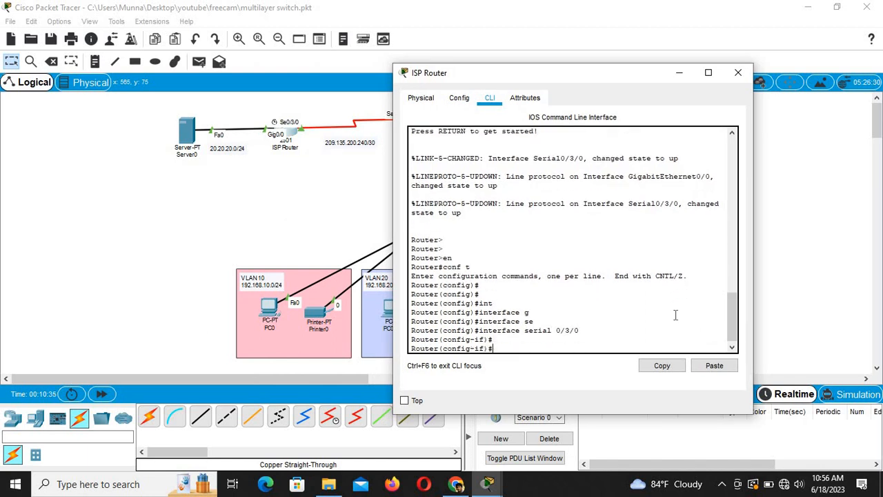
{"action": "type", "text": "ip add"}
{"action": "key", "text": "Tab"}
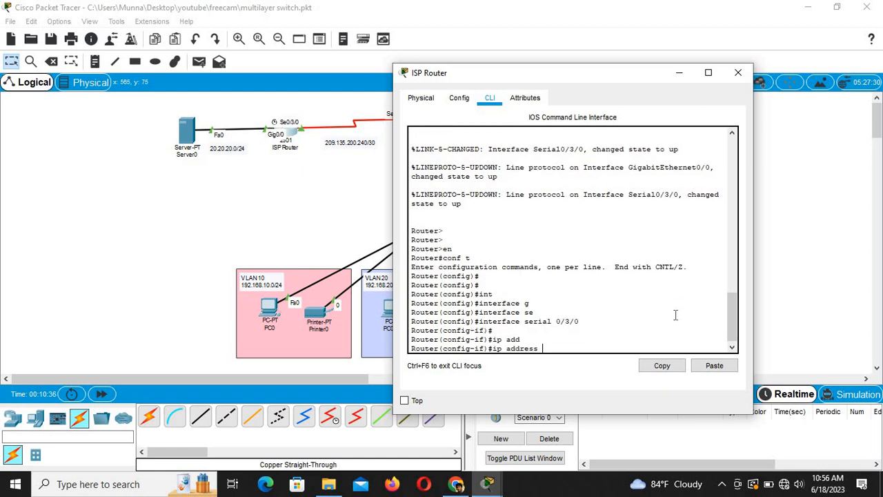
{"action": "type", "text": "209.165.200.241 255.26"}
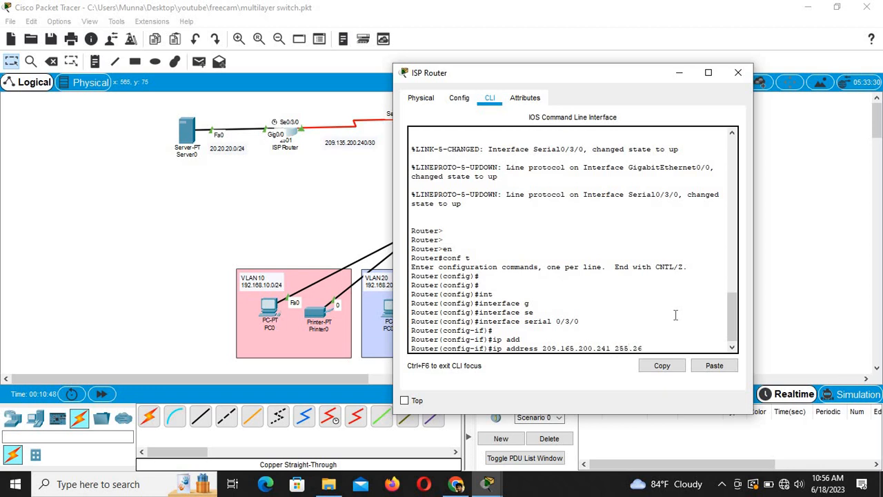
{"action": "type", "text": "55.255.252"}
{"action": "key", "text": "Return"}
{"action": "key", "text": "Return"}
{"action": "key", "text": "Return"}
{"action": "key", "text": "Return"}
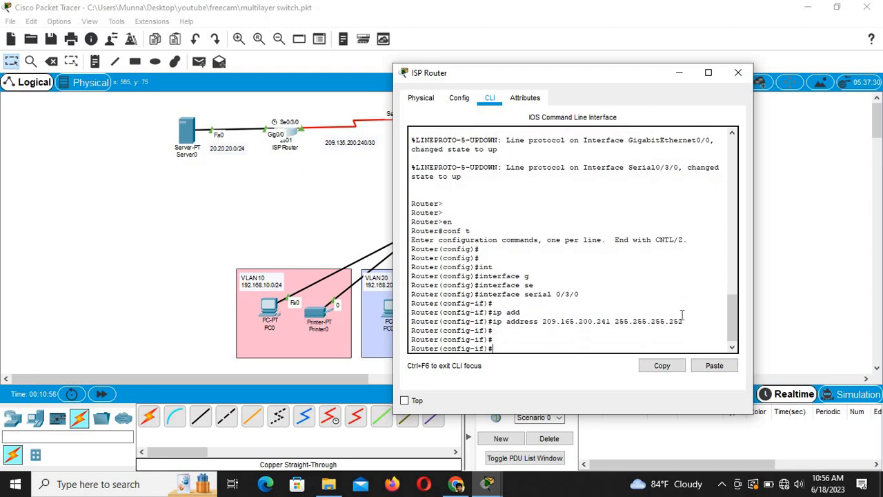
{"action": "type", "text": "do wr"}
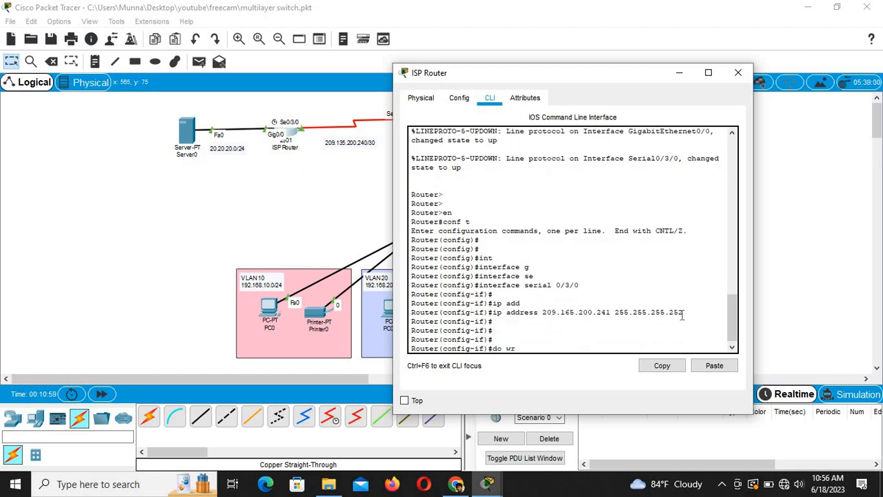
{"action": "key", "text": "Return"}
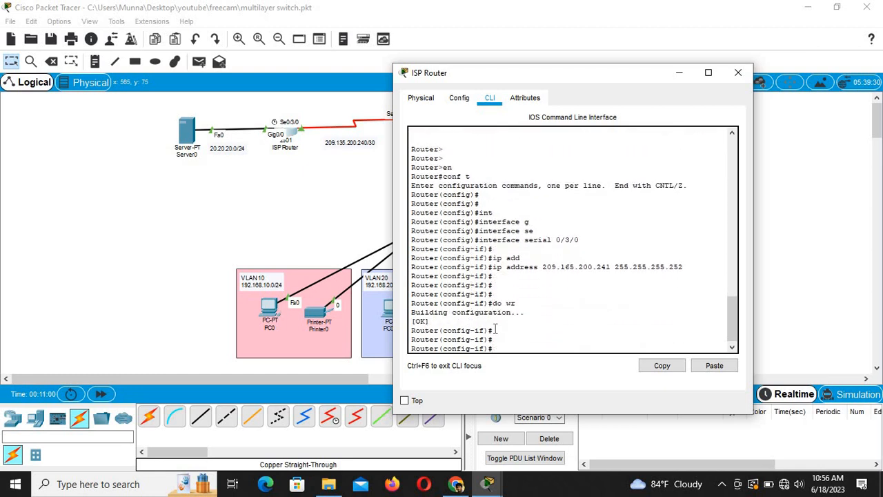
{"action": "left_click", "coordinate": [365, 222]}
Step: Check the Office Router console, then switch the ISP Router to interface GigabitEthernet0/0
{"action": "left_click", "coordinate": [427, 123]}
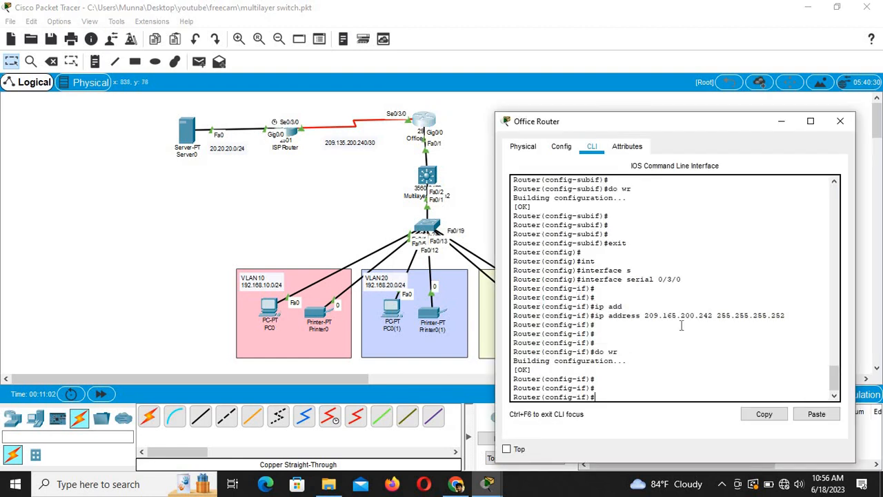
{"action": "left_click", "coordinate": [314, 194]}
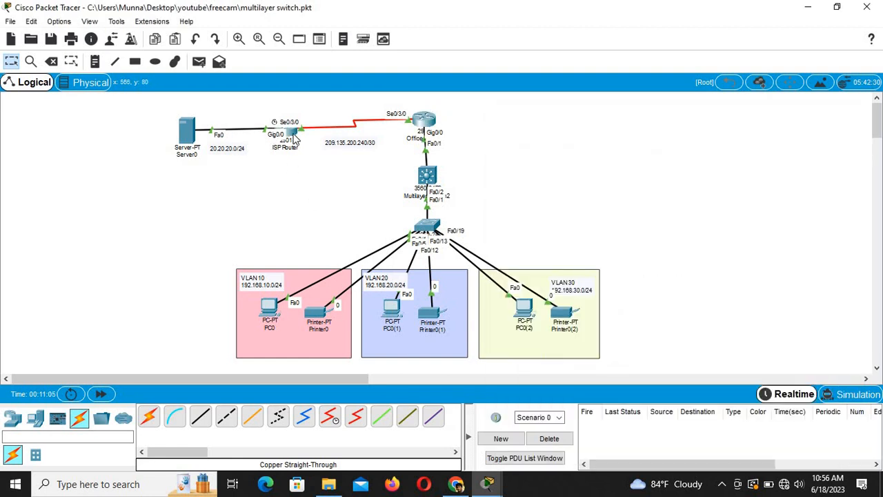
{"action": "left_click", "coordinate": [277, 136]}
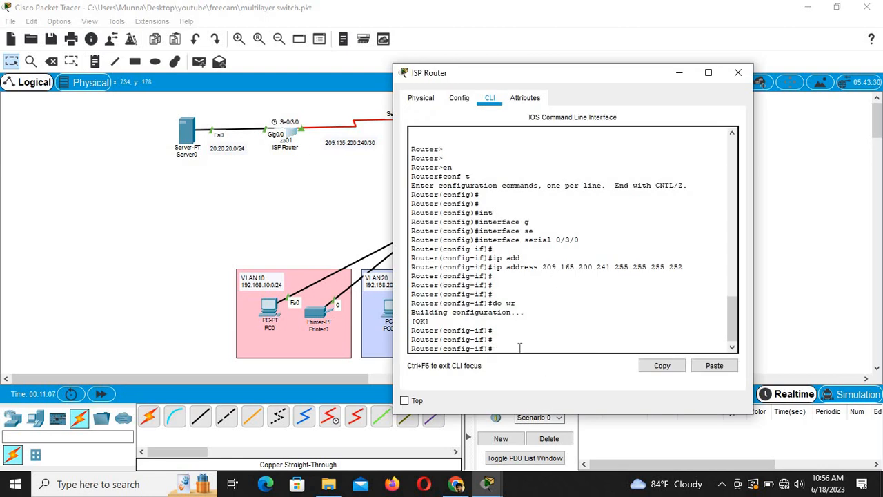
{"action": "type", "text": "exit"}
{"action": "key", "text": "Return"}
{"action": "key", "text": "Return"}
{"action": "key", "text": "Return"}
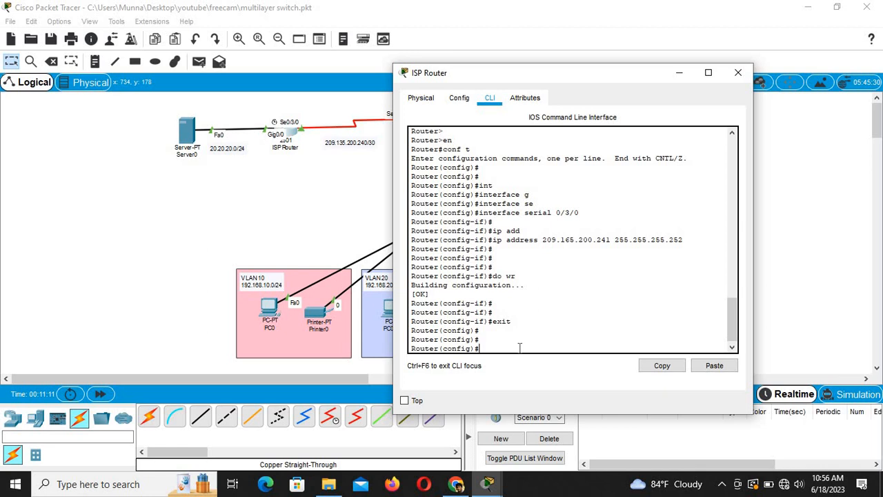
{"action": "type", "text": "int"}
{"action": "key", "text": "Tab"}
{"action": "type", "text": "g"}
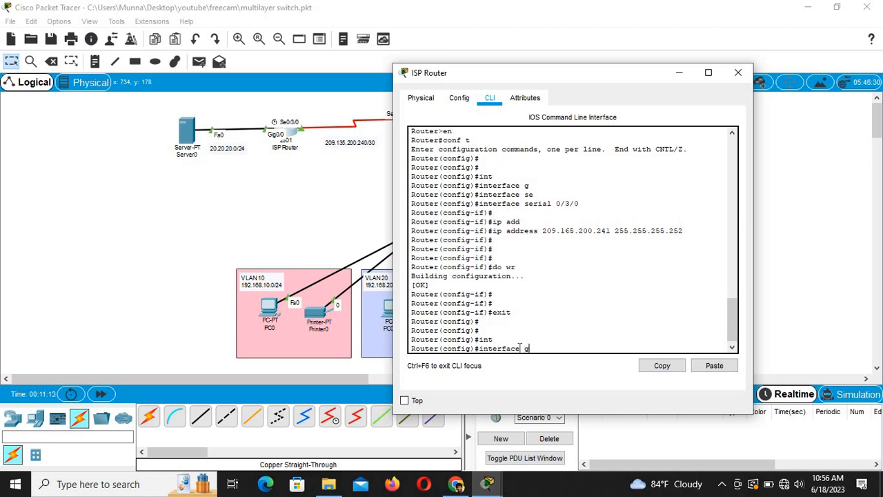
{"action": "key", "text": "Tab"}
{"action": "type", "text": "0/0"}
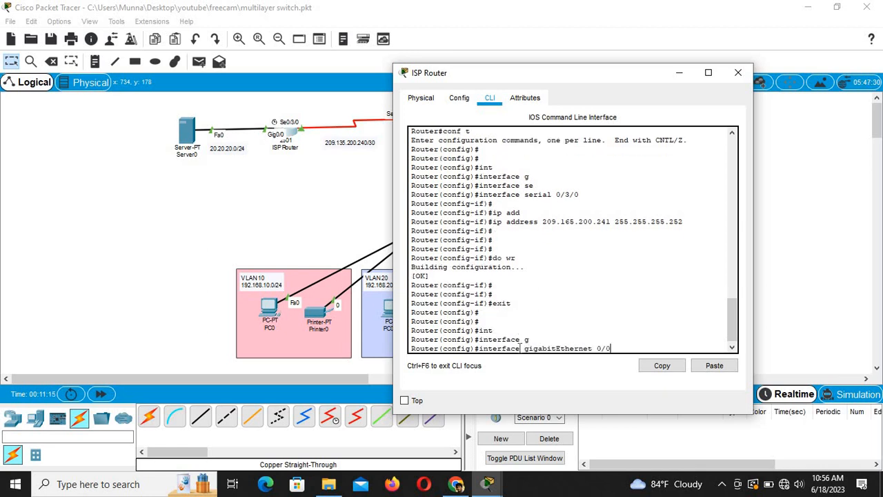
{"action": "key", "text": "Return"}
{"action": "key", "text": "Return"}
{"action": "key", "text": "Return"}
Step: Assign 20.20.20.1 255.255.255.0 to GigabitEthernet0/0, save with do wr, and close the window
{"action": "type", "text": "ip ad"}
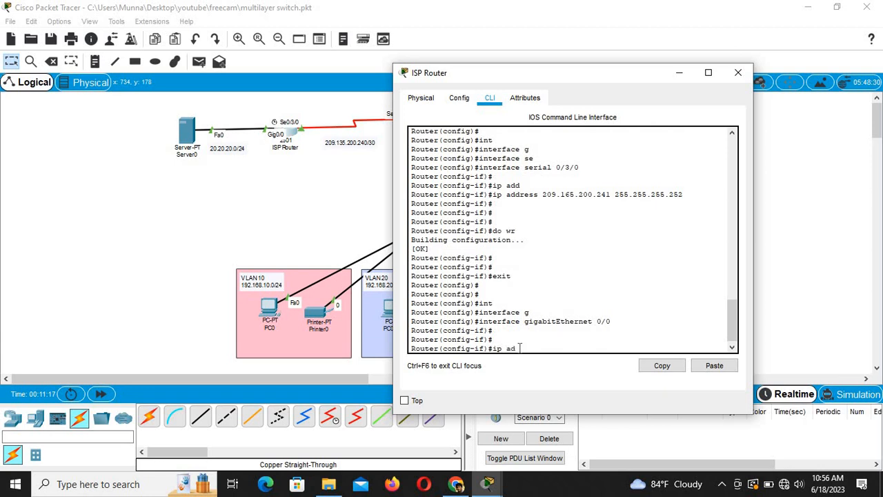
{"action": "type", "text": "d"}
{"action": "key", "text": "Tab"}
{"action": "type", "text": "202."}
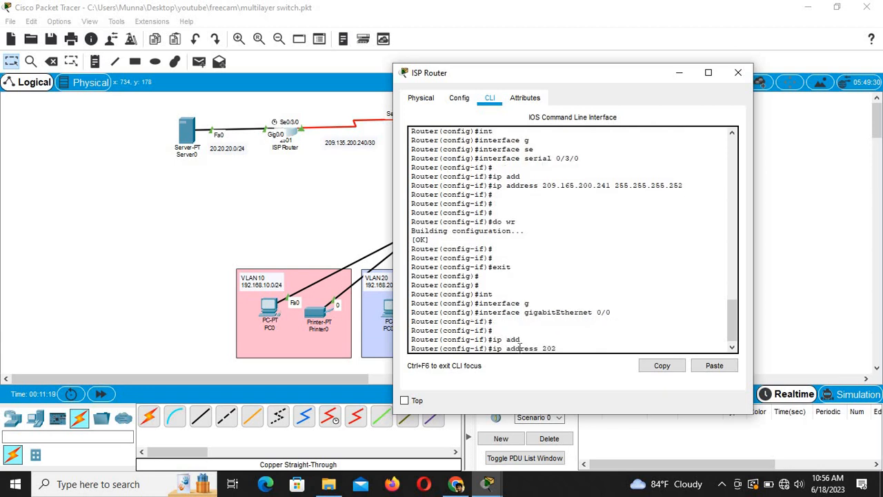
{"action": "type", "text": "0"}
{"action": "key", "text": "BackSpace"}
{"action": "key", "text": "BackSpace"}
{"action": "key", "text": "BackSpace"}
{"action": "type", "text": ".20.20.1 255.255."}
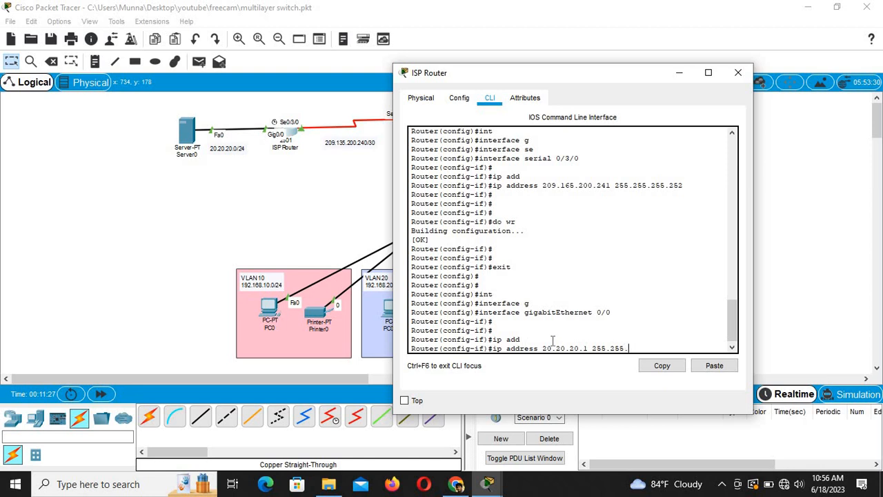
{"action": "type", "text": "255.0"}
{"action": "key", "text": "Return"}
{"action": "key", "text": "Return"}
{"action": "key", "text": "Return"}
{"action": "key", "text": "Return"}
{"action": "type", "text": "do wr"}
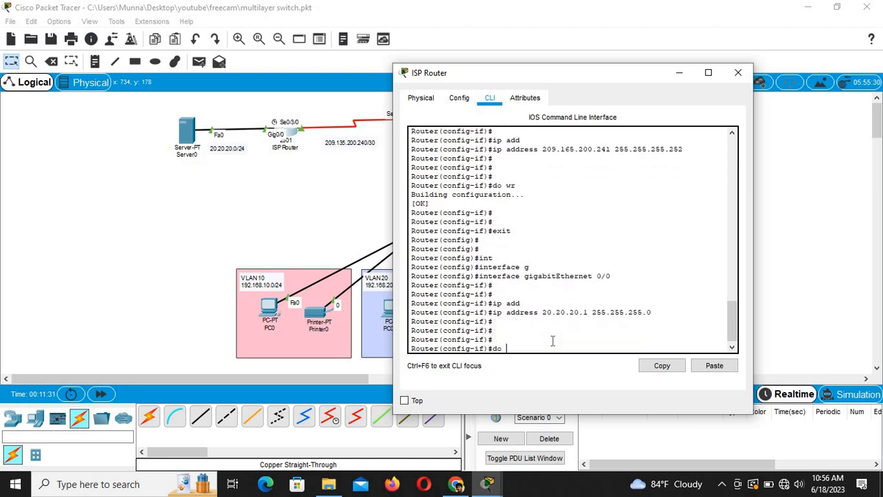
{"action": "key", "text": "Return"}
{"action": "key", "text": "Return"}
{"action": "key", "text": "Return"}
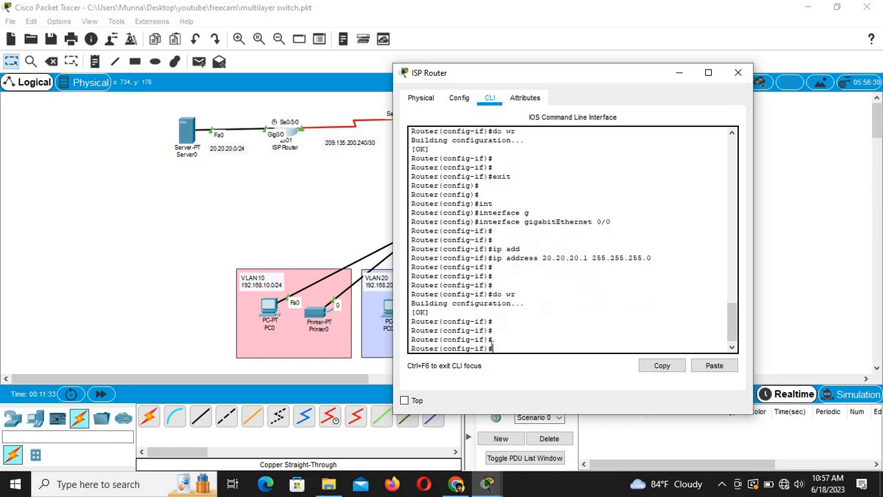
{"action": "left_click", "coordinate": [246, 232]}
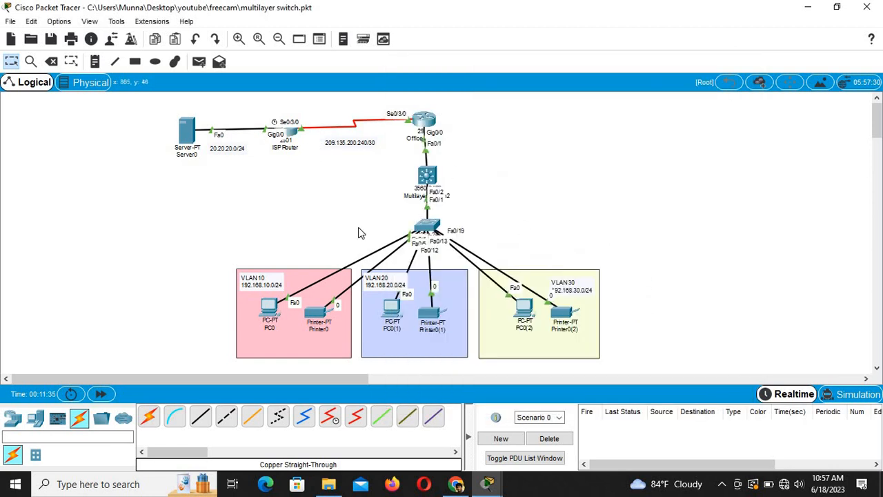
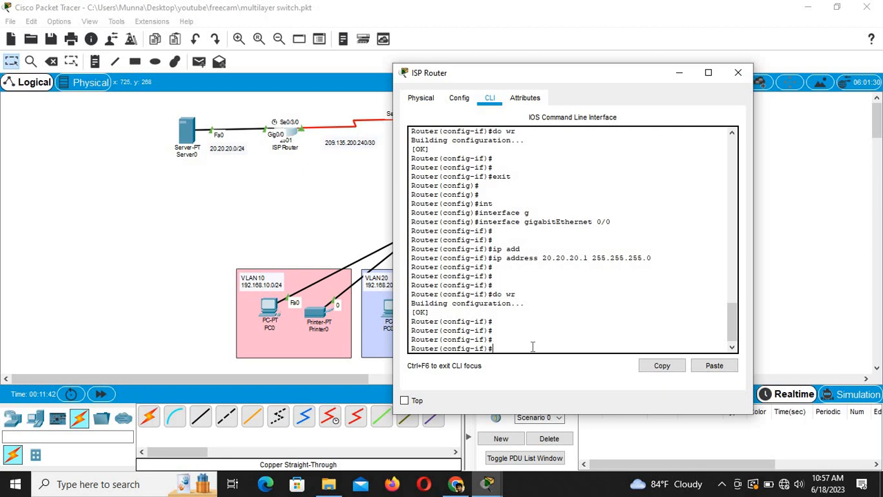
Step: On the ISP Router, start OSPF process 10 and advertise 20.20.20.0 255.255.255.0 in area 0
{"action": "type", "text": "exit"}
{"action": "key", "text": "Return"}
{"action": "key", "text": "Return"}
{"action": "key", "text": "Return"}
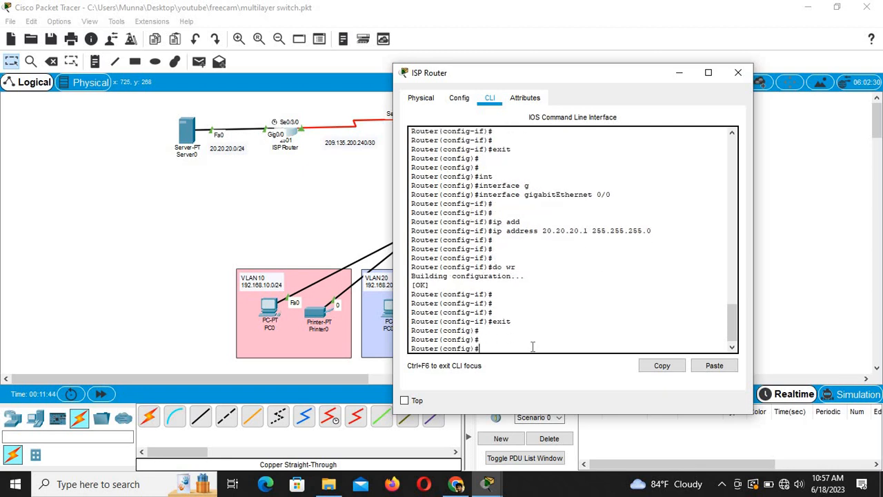
{"action": "type", "text": "rou"}
{"action": "key", "text": "Tab"}
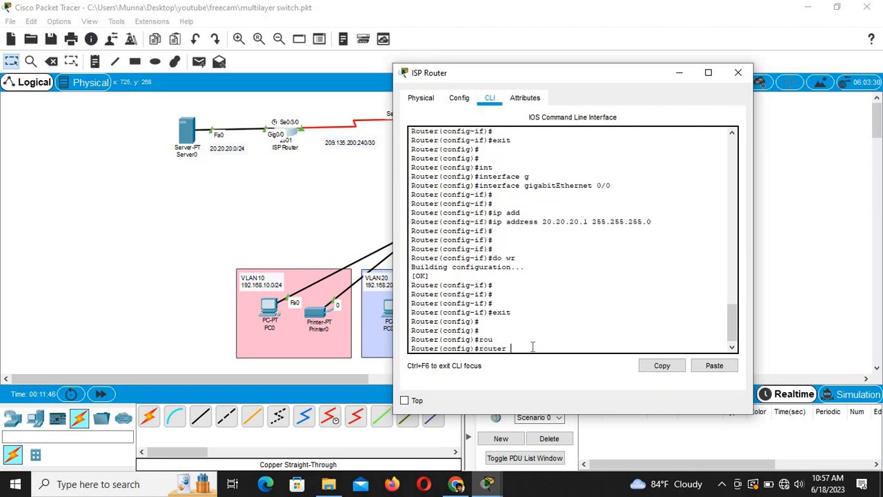
{"action": "type", "text": "os"}
{"action": "key", "text": "Tab"}
{"action": "type", "text": "10"}
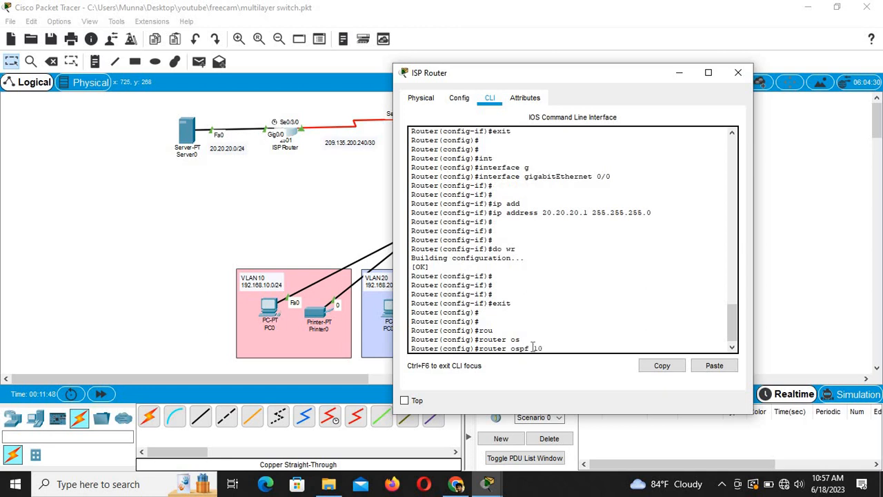
{"action": "key", "text": "Return"}
{"action": "key", "text": "Return"}
{"action": "key", "text": "Return"}
{"action": "type", "text": "net"}
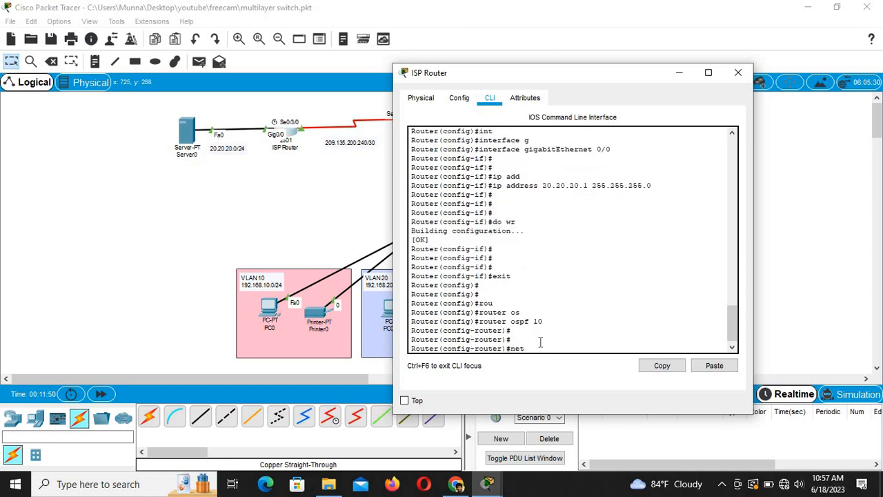
{"action": "key", "text": "Tab"}
{"action": "type", "text": "2"}
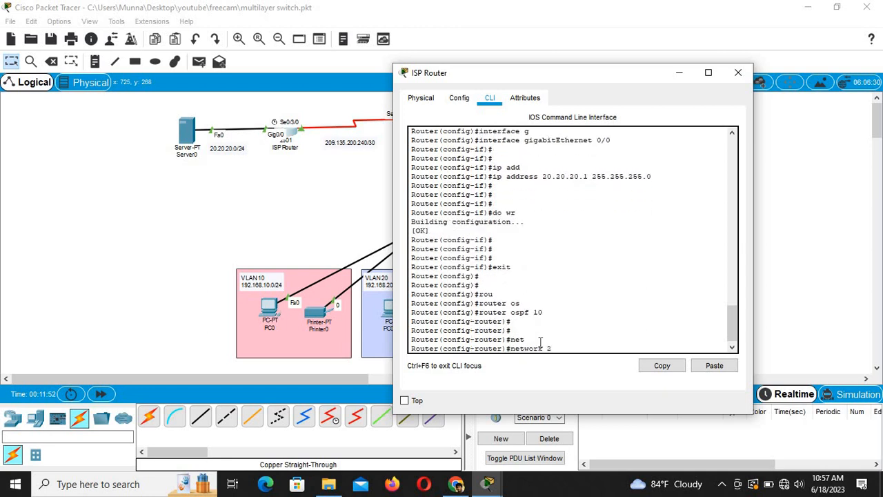
{"action": "type", "text": "0.20.20.0 2"}
{"action": "type", "text": "55,"}
{"action": "type", "text": ".255.2"}
{"action": "type", "text": "55."}
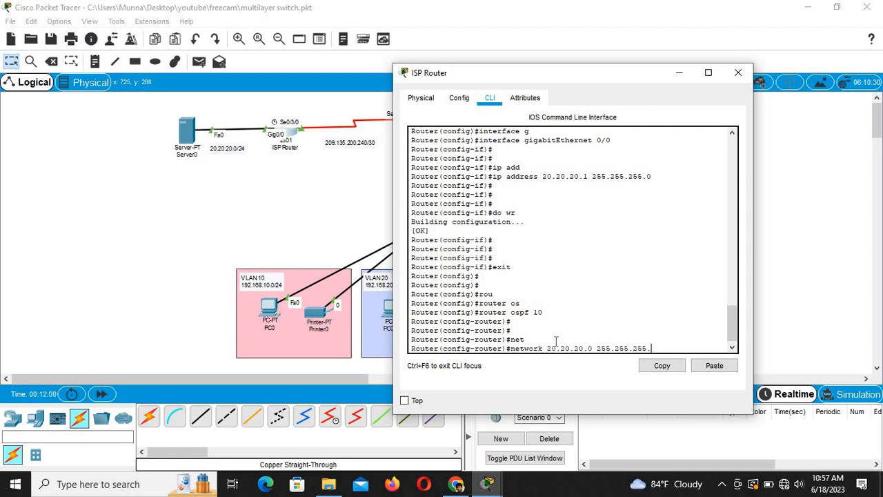
{"action": "type", "text": "0 ar"}
{"action": "key", "text": "Tab"}
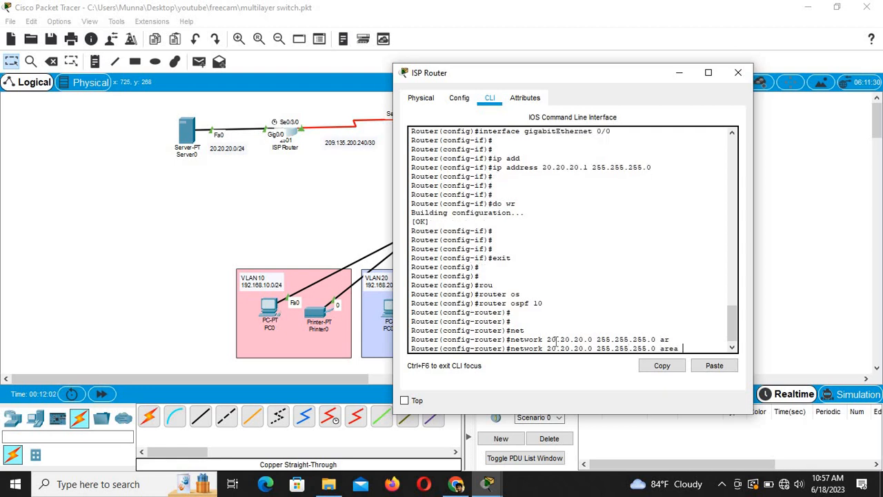
{"action": "type", "text": "0"}
{"action": "key", "text": "Return"}
{"action": "key", "text": "Return"}
{"action": "key", "text": "Return"}
{"action": "key", "text": "Return"}
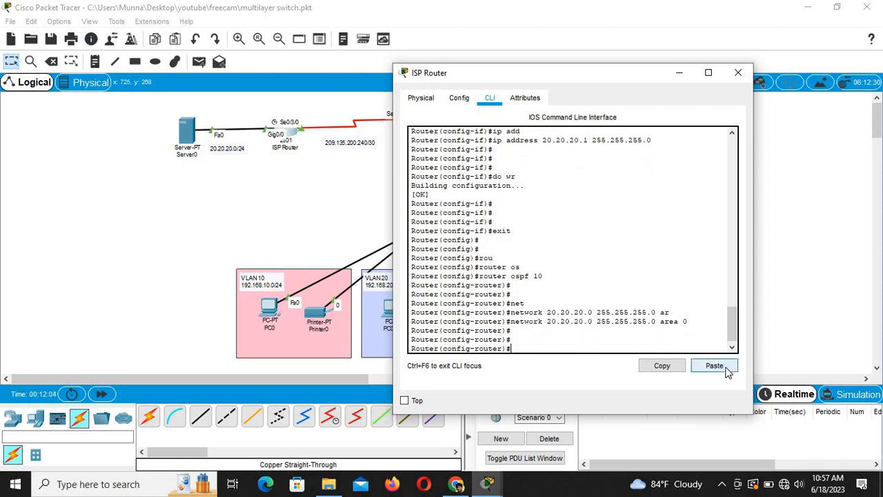
Step: Advertise 209.165.200.240 255.255.255.252 in area 0 and save with do wr
{"action": "key", "text": "Up"}
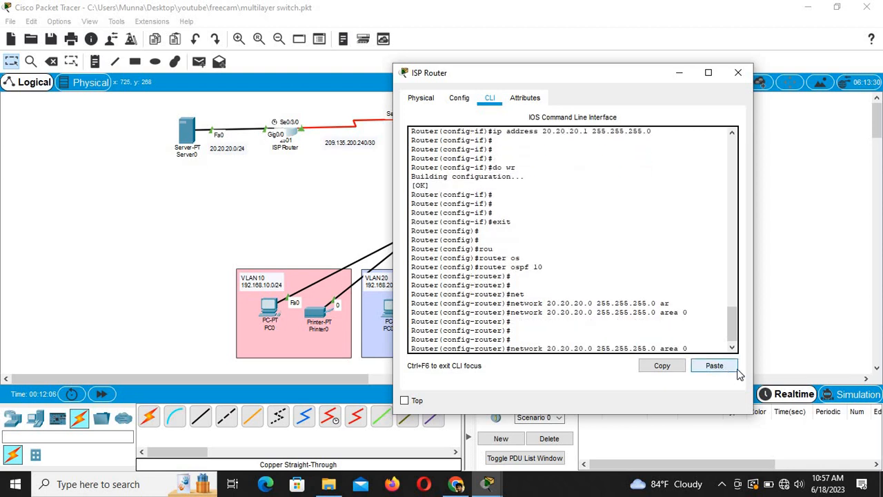
{"action": "key", "text": "BackSpace"}
{"action": "key", "text": "BackSpace"}
{"action": "key", "text": "BackSpace"}
{"action": "key", "text": "BackSpace"}
{"action": "key", "text": "BackSpace"}
{"action": "key", "text": "BackSpace"}
{"action": "key", "text": "BackSpace"}
{"action": "key", "text": "BackSpace"}
{"action": "key", "text": "BackSpace"}
{"action": "key", "text": "BackSpace"}
{"action": "key", "text": "BackSpace"}
{"action": "key", "text": "BackSpace"}
{"action": "key", "text": "BackSpace"}
{"action": "key", "text": "BackSpace"}
{"action": "key", "text": "BackSpace"}
{"action": "key", "text": "BackSpace"}
{"action": "key", "text": "BackSpace"}
{"action": "key", "text": "BackSpace"}
{"action": "key", "text": "BackSpace"}
{"action": "key", "text": "BackSpace"}
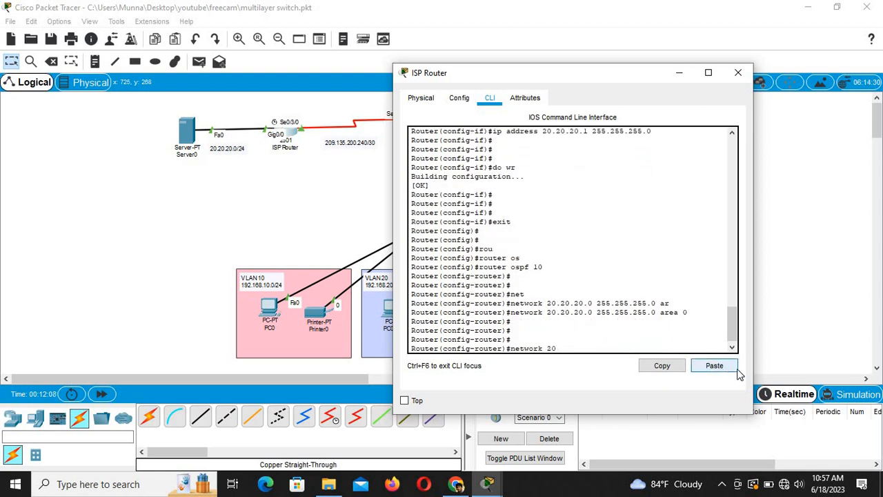
{"action": "key", "text": "BackSpace"}
{"action": "key", "text": "BackSpace"}
{"action": "type", "text": "209.165.200.240 255.255.255"}
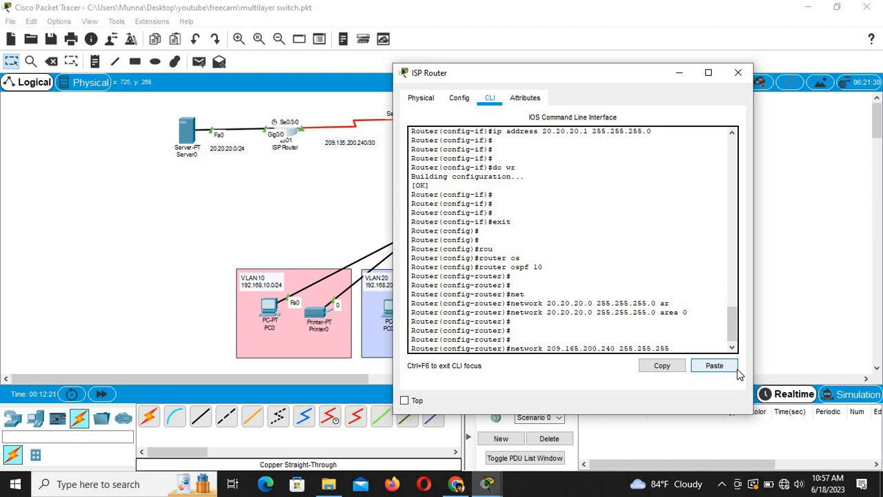
{"action": "type", "text": ".252 ar"}
{"action": "key", "text": "Tab"}
{"action": "type", "text": "0"}
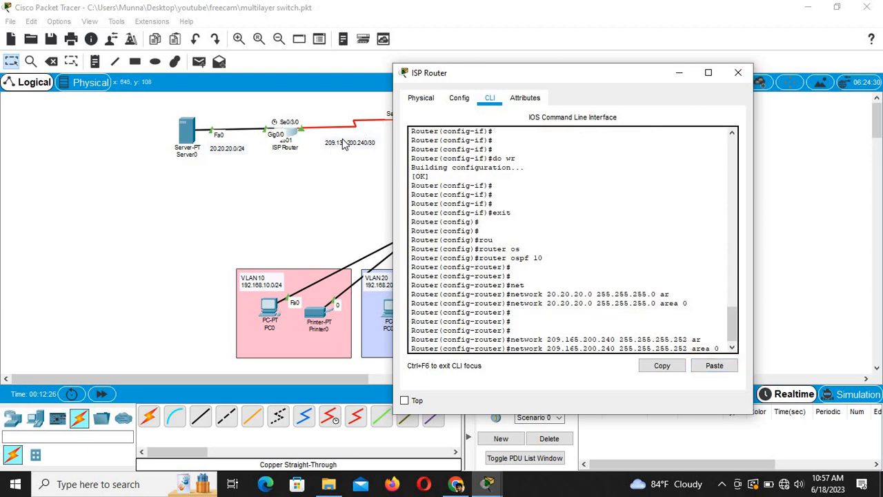
{"action": "key", "text": "Return"}
{"action": "key", "text": "Return"}
{"action": "key", "text": "Return"}
{"action": "key", "text": "Return"}
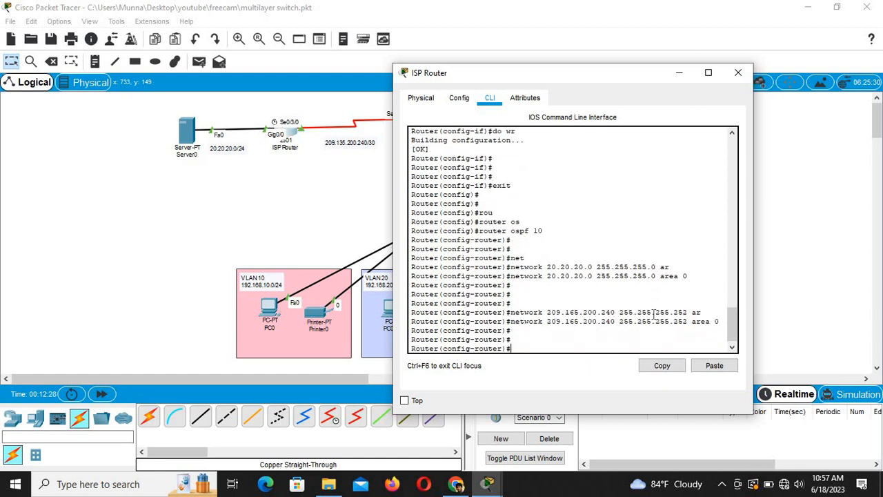
{"action": "type", "text": "do "}
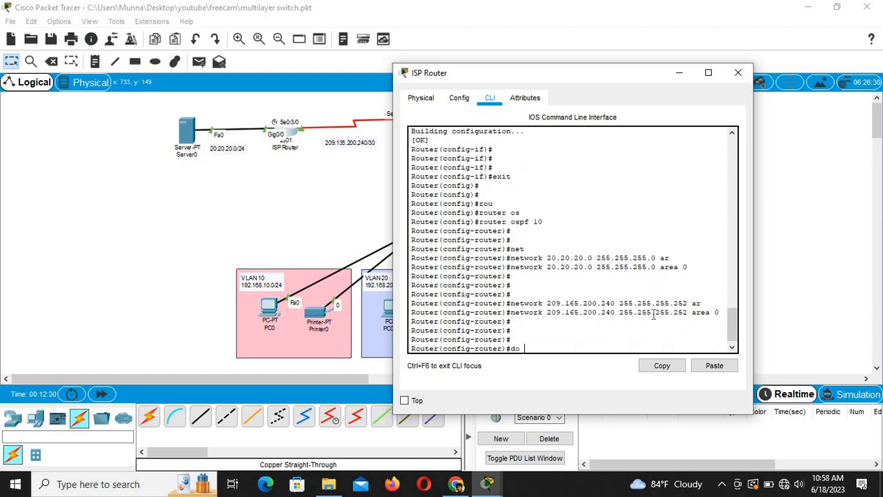
{"action": "type", "text": "wr"}
{"action": "key", "text": "Return"}
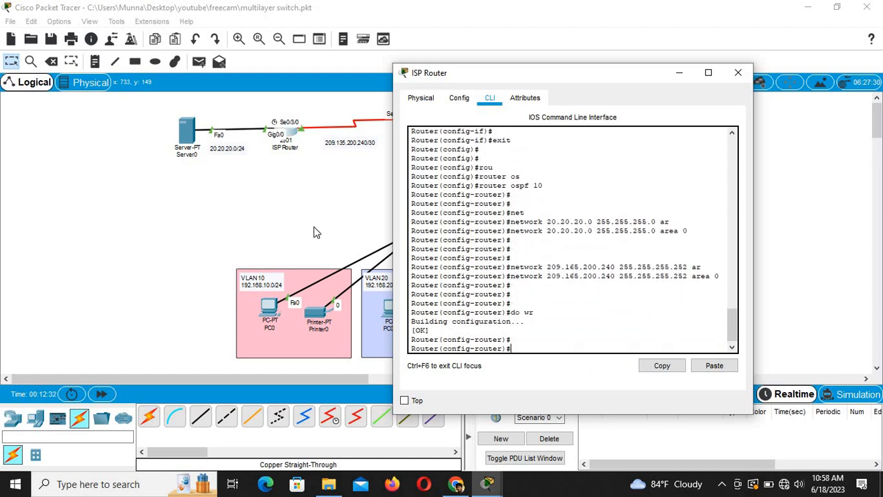
{"action": "left_click", "coordinate": [296, 200]}
Step: In the Office Router CLI, leave interface mode and start OSPF process 10
{"action": "left_click", "coordinate": [423, 119]}
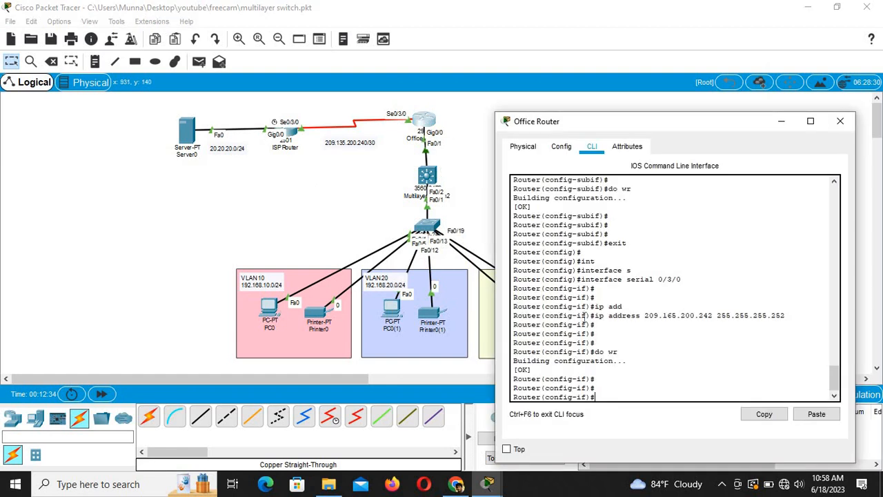
{"action": "type", "text": "exit"}
{"action": "key", "text": "Return"}
{"action": "key", "text": "Return"}
{"action": "key", "text": "Return"}
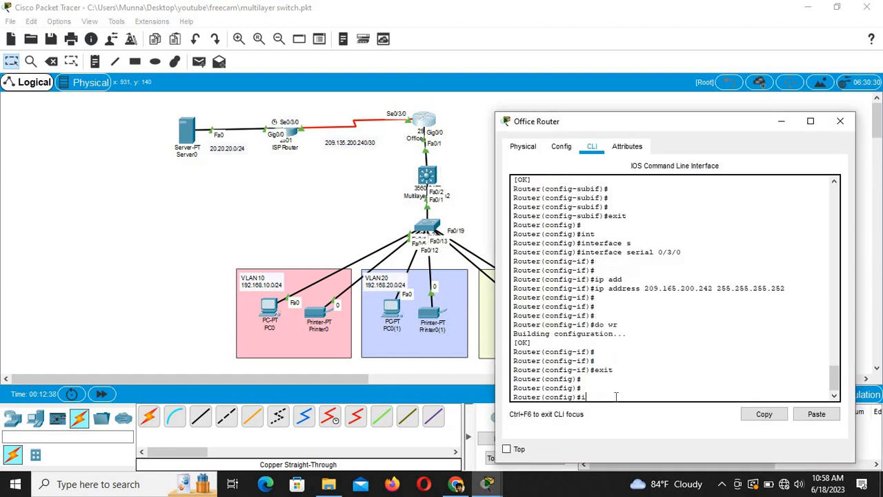
{"action": "type", "text": "rou"}
{"action": "key", "text": "Tab"}
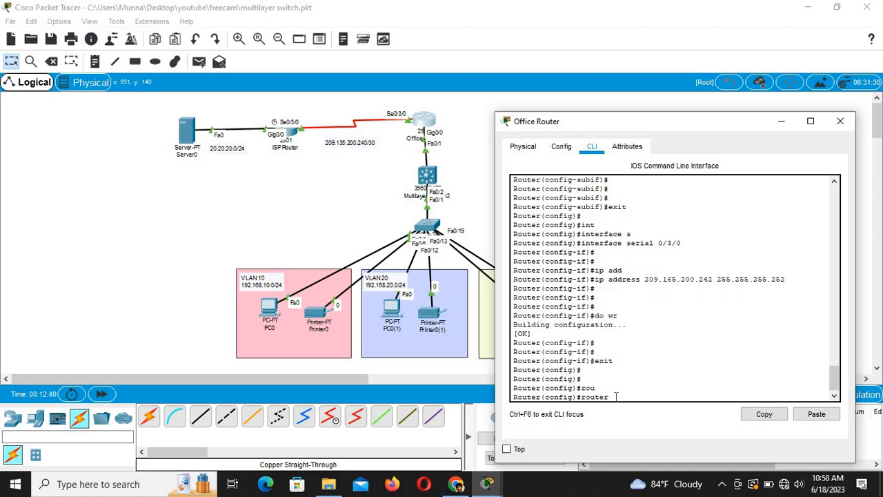
{"action": "type", "text": "o"}
{"action": "key", "text": "Tab"}
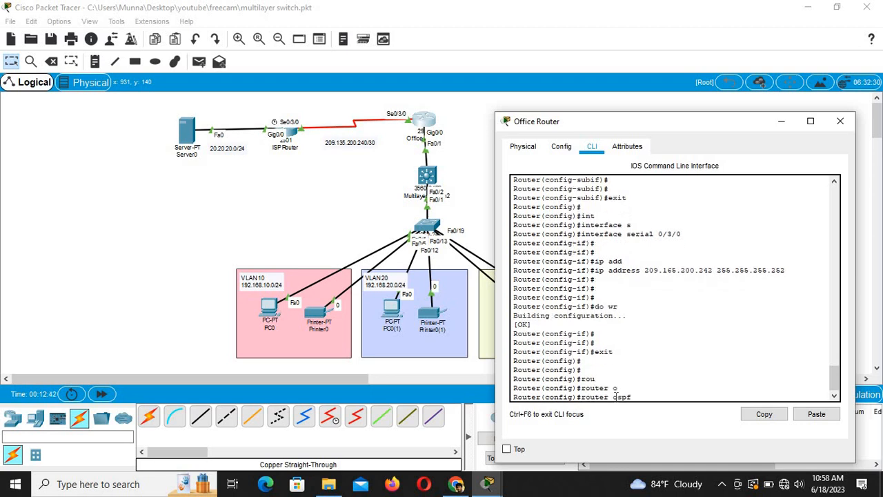
{"action": "type", "text": "10"}
{"action": "key", "text": "Return"}
{"action": "key", "text": "Return"}
{"action": "key", "text": "Return"}
Step: Advertise the 209.165.200.240 255.255.255.252 link in OSPF area 0
{"action": "type", "text": "net"}
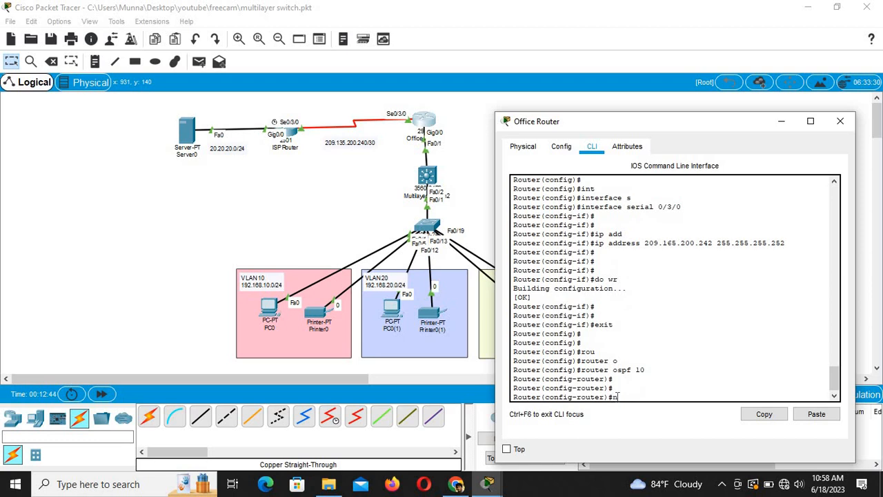
{"action": "key", "text": "Tab"}
{"action": "type", "text": "2"}
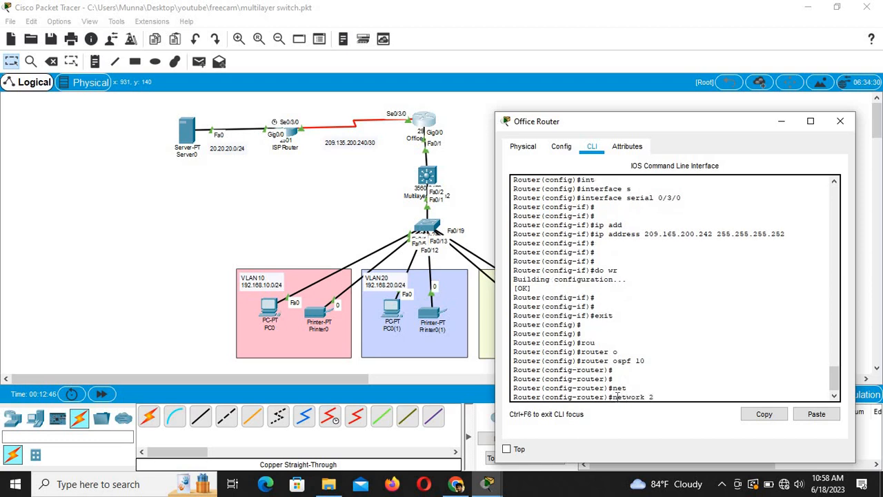
{"action": "type", "text": "09.165."}
{"action": "type", "text": "2"}
{"action": "key", "text": "BackSpace"}
{"action": "type", "text": "165.200.240 255.255.255.252"}
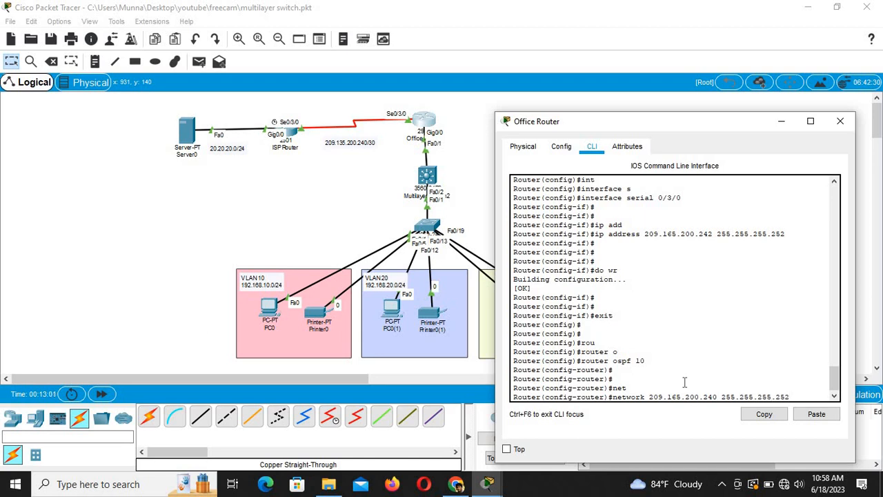
{"action": "type", "text": " ar"}
{"action": "key", "text": "Tab"}
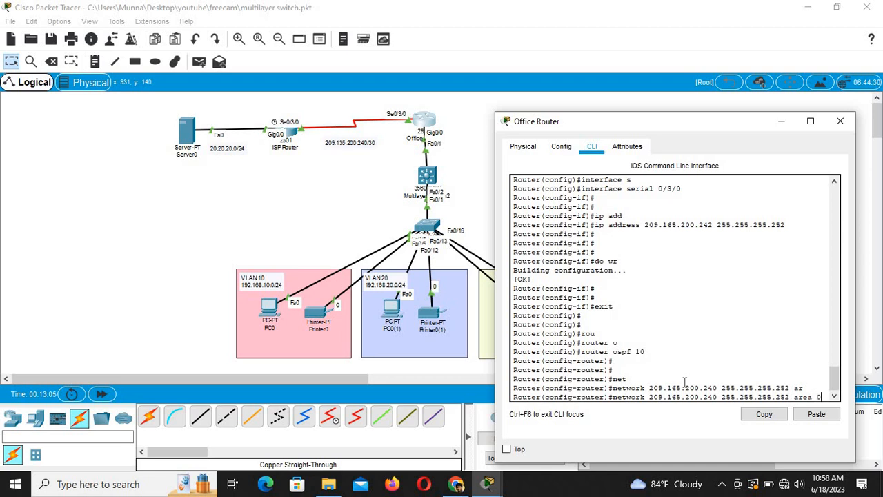
{"action": "key", "text": "Return"}
{"action": "key", "text": "Return"}
{"action": "key", "text": "Return"}
{"action": "key", "text": "Return"}
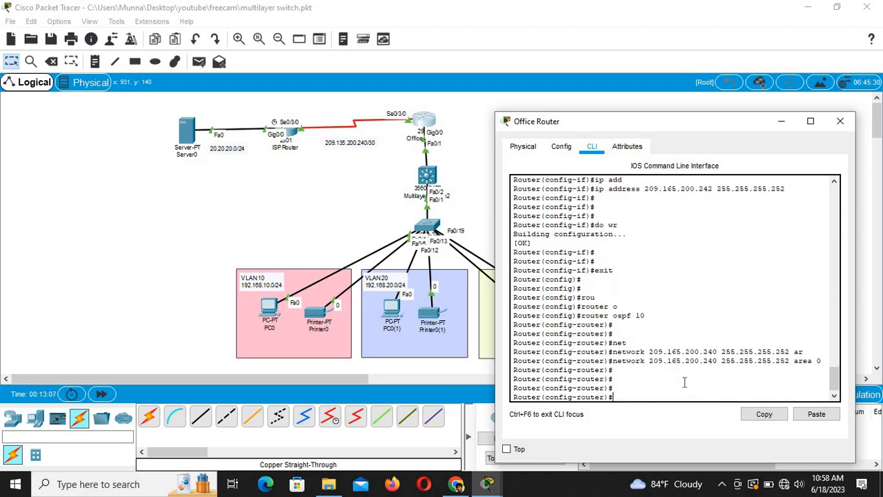
{"action": "type", "text": "ne"}
{"action": "type", "text": "t"}
{"action": "key", "text": "Tab"}
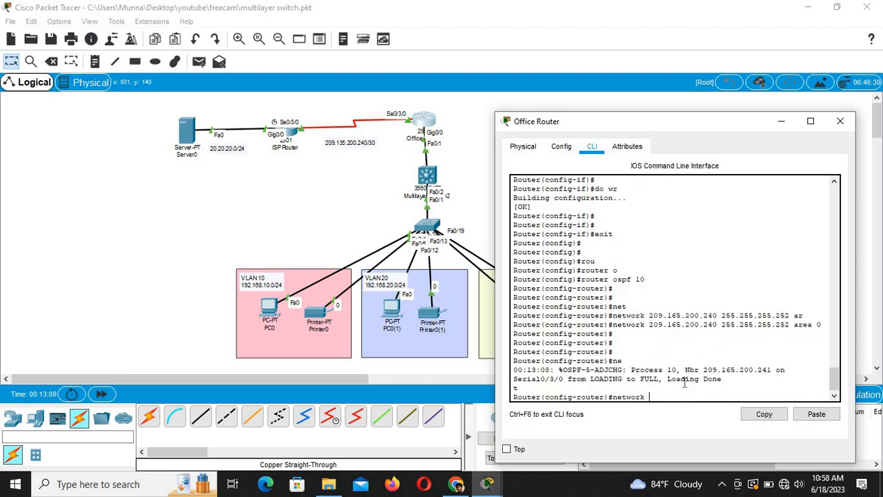
Step: Advertise 192.168.10.0 255.255.255.0 in OSPF area 0 on the Office Router
{"action": "type", "text": "192"}
{"action": "type", "text": ".168.10.1 2"}
{"action": "key", "text": "BackSpace"}
{"action": "type", "text": "0 255.255.255."}
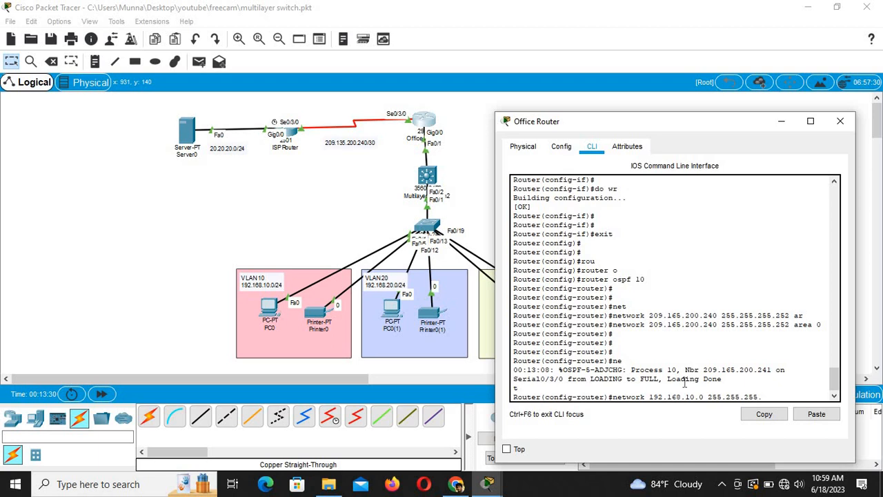
{"action": "type", "text": "0"}
{"action": "type", "text": " ar"}
{"action": "key", "text": "Tab"}
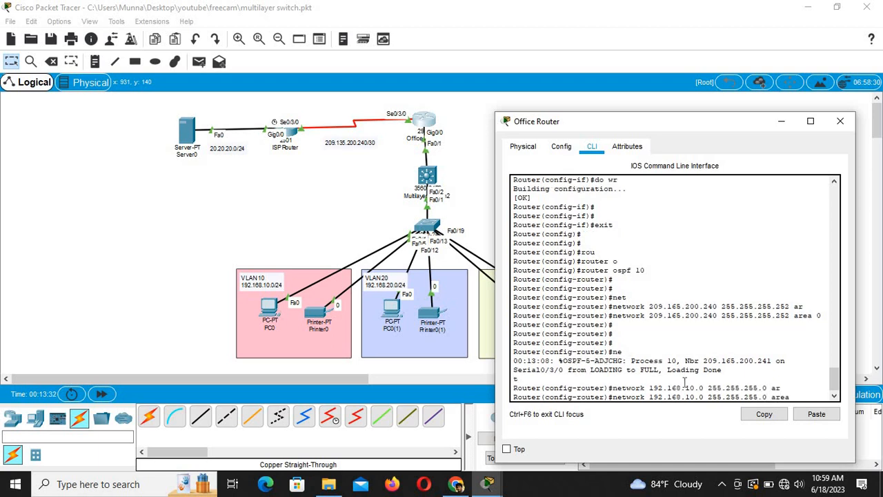
{"action": "type", "text": "0"}
{"action": "key", "text": "Return"}
Step: Add the 192.168.20.0 and 192.168.30.0 networks to area 0
{"action": "key", "text": "Up"}
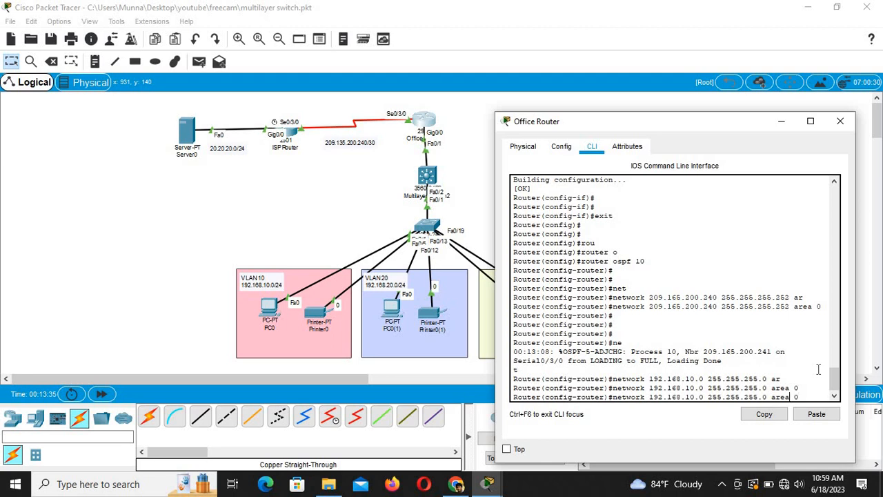
{"action": "key", "text": "BackSpace"}
{"action": "type", "text": "20"}
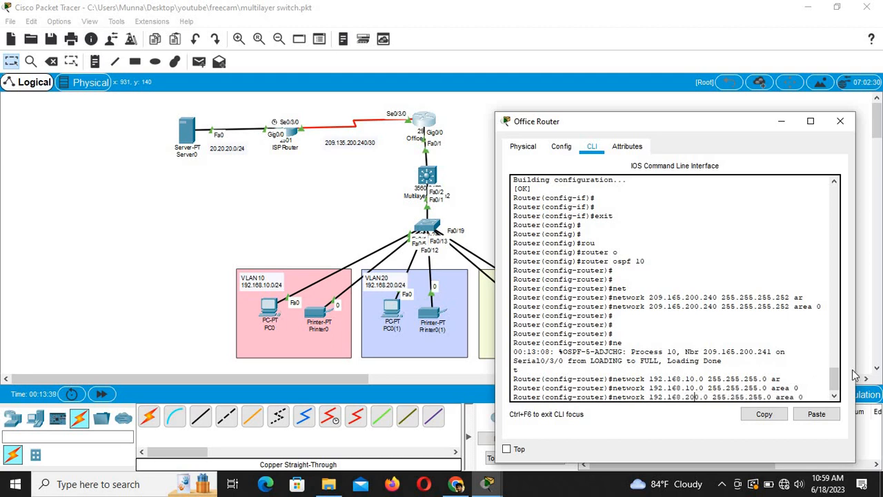
{"action": "key", "text": "Delete"}
{"action": "key", "text": "Return"}
{"action": "key", "text": "Up"}
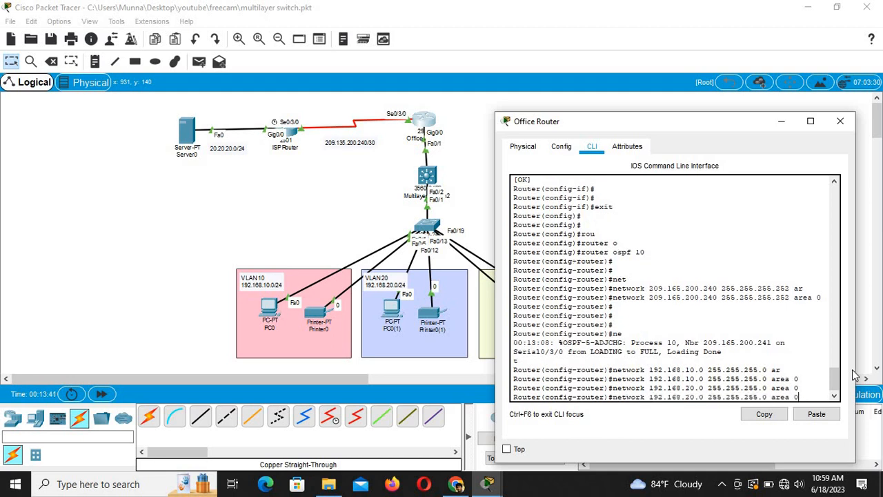
{"action": "key", "text": "Left"}
{"action": "key", "text": "Left"}
{"action": "key", "text": "Left"}
{"action": "key", "text": "Left"}
{"action": "key", "text": "Left"}
{"action": "key", "text": "Left"}
{"action": "key", "text": "Left"}
{"action": "key", "text": "Left"}
{"action": "key", "text": "Left"}
{"action": "key", "text": "Left"}
{"action": "key", "text": "Left"}
{"action": "key", "text": "Left"}
{"action": "key", "text": "Left"}
{"action": "key", "text": "Left"}
{"action": "key", "text": "Left"}
{"action": "key", "text": "Left"}
{"action": "key", "text": "Left"}
{"action": "key", "text": "Left"}
{"action": "key", "text": "Left"}
{"action": "key", "text": "Left"}
{"action": "key", "text": "BackSpace"}
{"action": "type", "text": "3"}
{"action": "key", "text": "Return"}
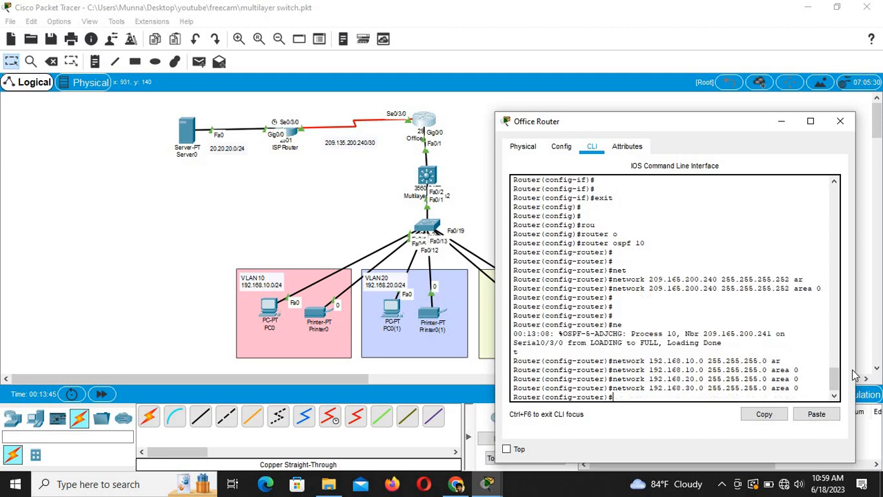
Step: Save the Office Router configuration with do wr
{"action": "key", "text": "Return"}
{"action": "key", "text": "Return"}
{"action": "key", "text": "Return"}
{"action": "type", "text": "do "}
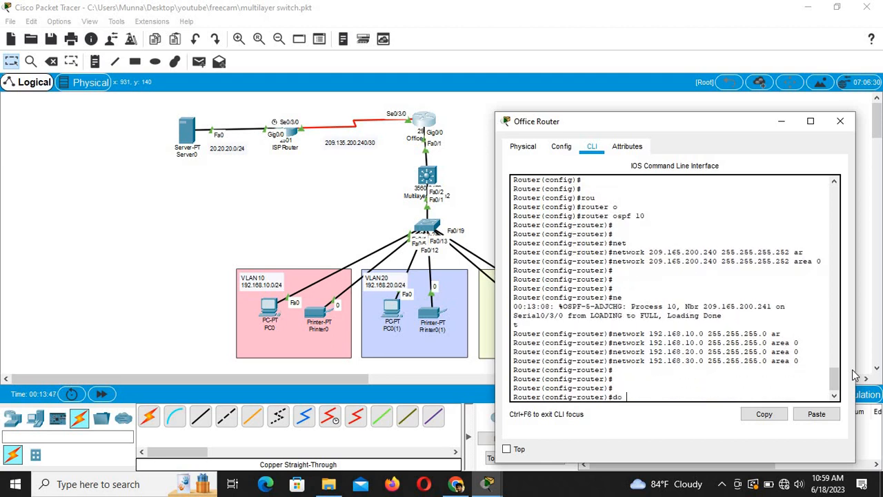
{"action": "type", "text": "wr"}
{"action": "key", "text": "Return"}
{"action": "key", "text": "Return"}
{"action": "key", "text": "Return"}
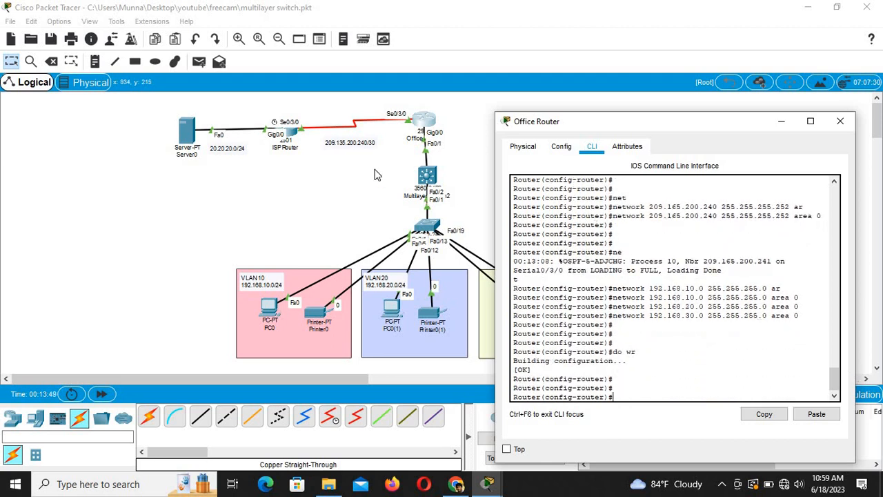
{"action": "left_click", "coordinate": [325, 179]}
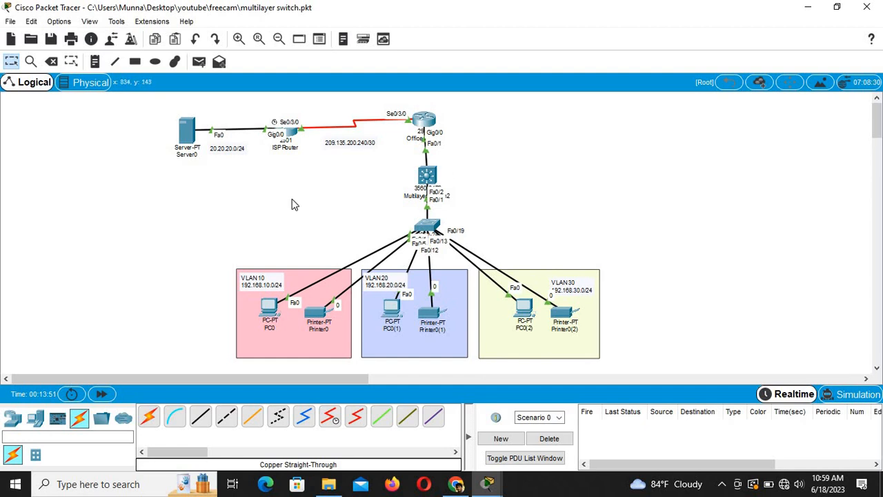
Step: In Server0's IP Configuration, set IPv4 address 20.20.20.2 with mask 255.255.255.0
{"action": "left_click", "coordinate": [190, 127]}
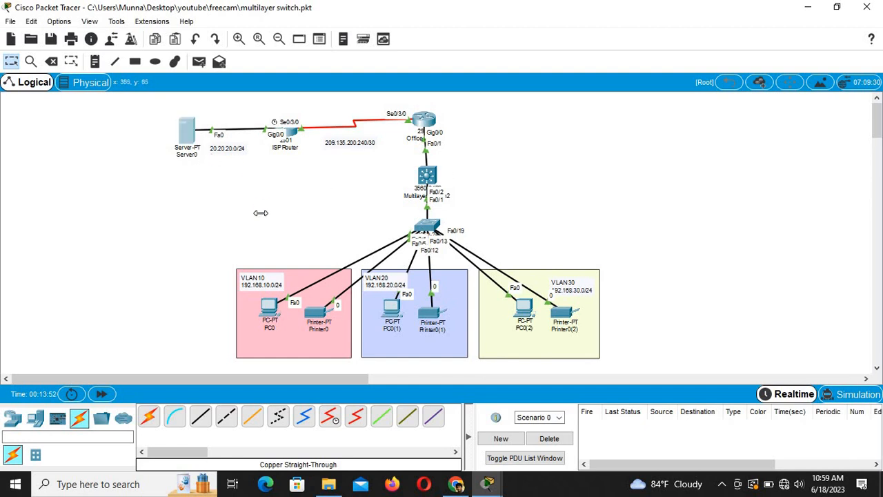
{"action": "left_click", "coordinate": [366, 105]}
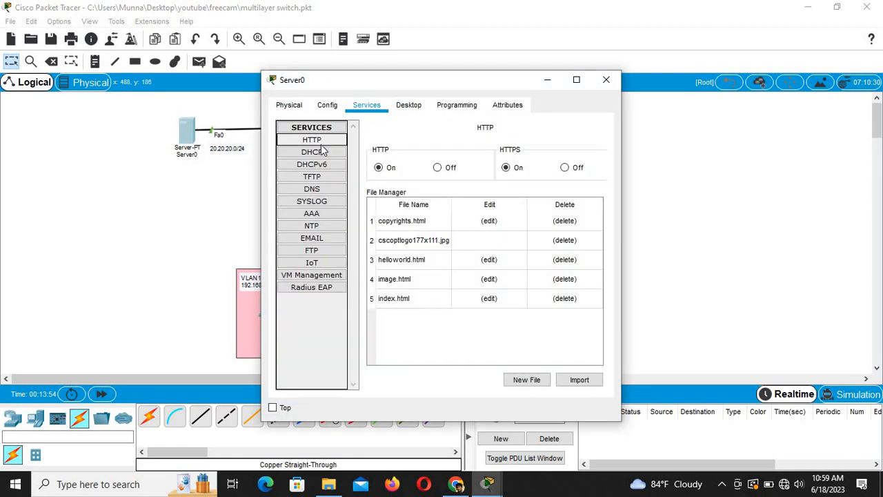
{"action": "left_click", "coordinate": [410, 105]}
{"action": "left_click", "coordinate": [311, 156]}
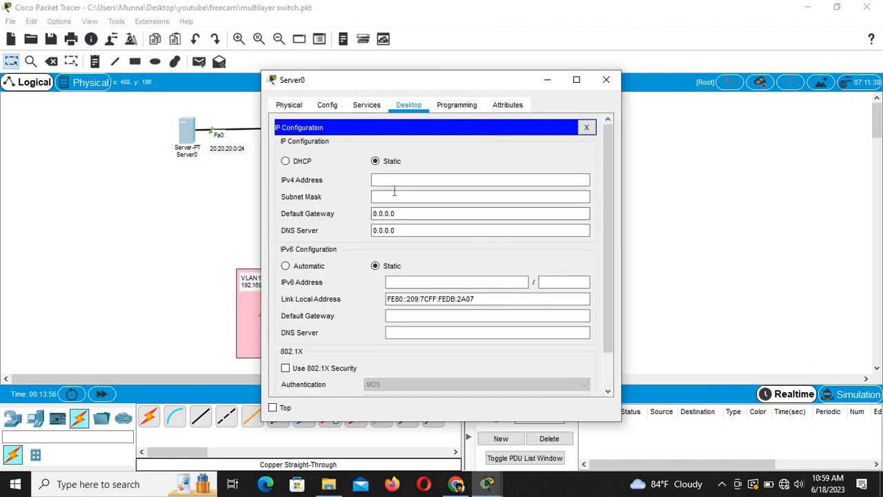
{"action": "left_click", "coordinate": [451, 183]}
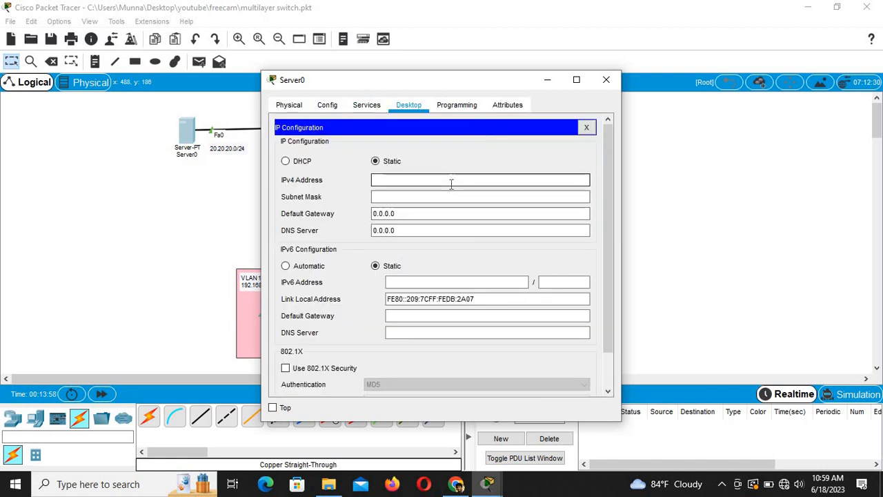
{"action": "type", "text": "20.20.2"}
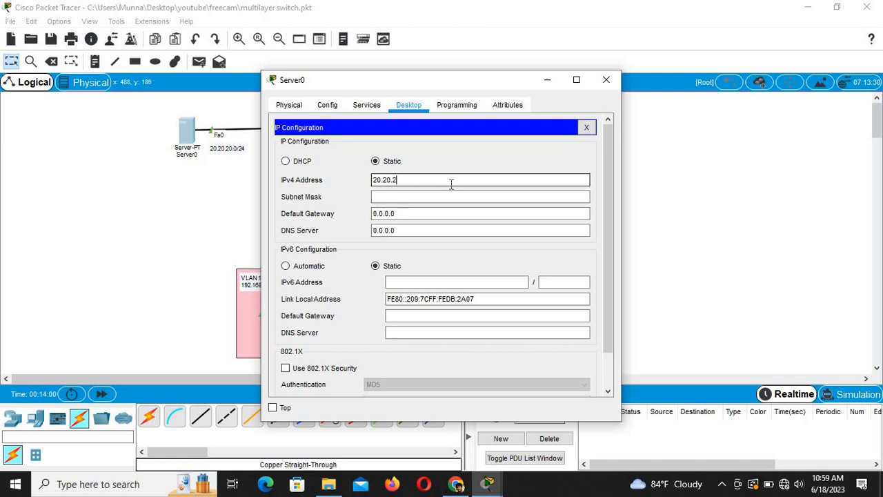
{"action": "type", "text": "0.2"}
{"action": "left_click", "coordinate": [440, 197]}
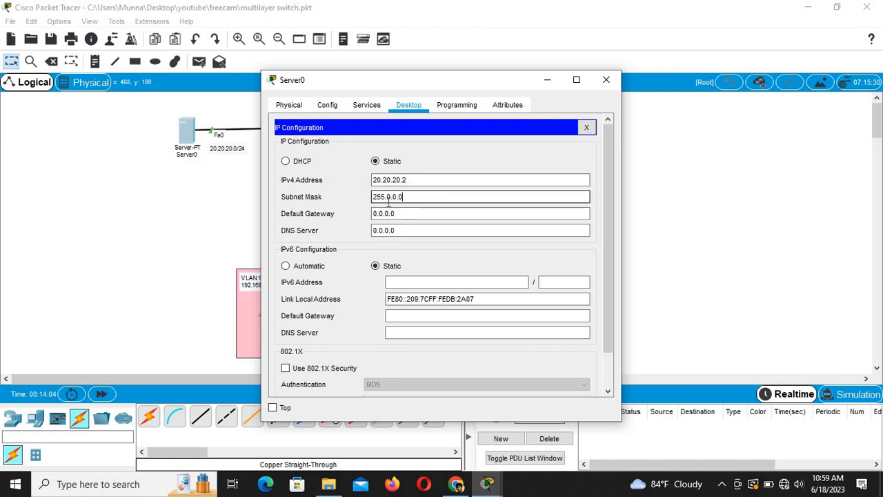
{"action": "left_click_drag", "start_coordinate": [389, 200], "coordinate": [405, 200]}
{"action": "type", "text": "255.25"}
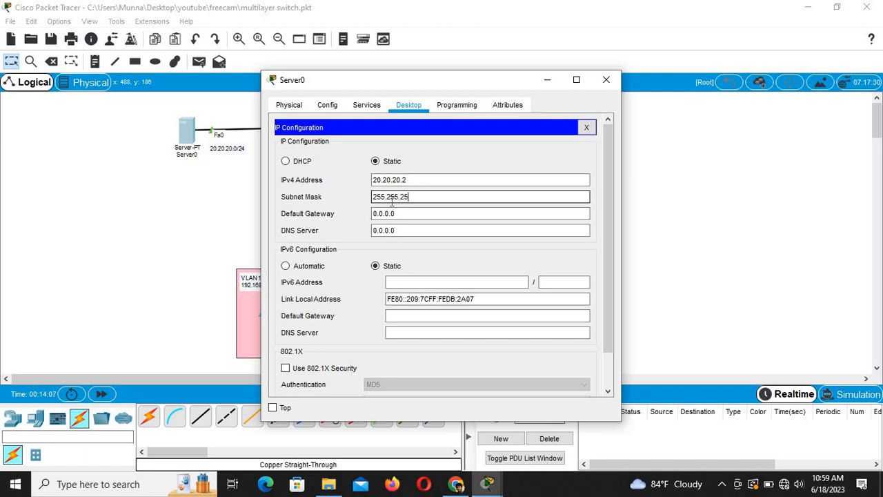
{"action": "type", "text": "5.0"}
Step: Set Server0's default gateway to 20.20.20.1 and DNS server to 8.8.8.8
{"action": "left_click", "coordinate": [403, 214]}
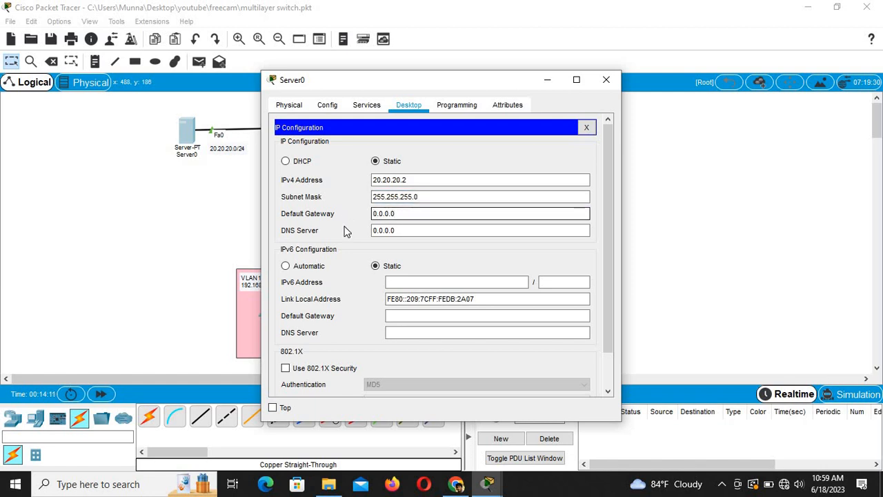
{"action": "left_click_drag", "start_coordinate": [436, 215], "coordinate": [339, 217]}
{"action": "type", "text": "20.20"}
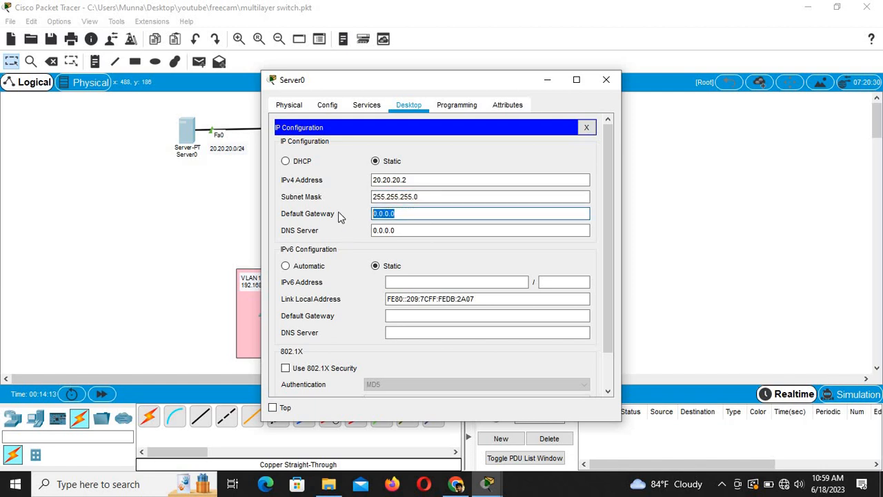
{"action": "type", "text": ".20."}
{"action": "left_click", "coordinate": [412, 247]}
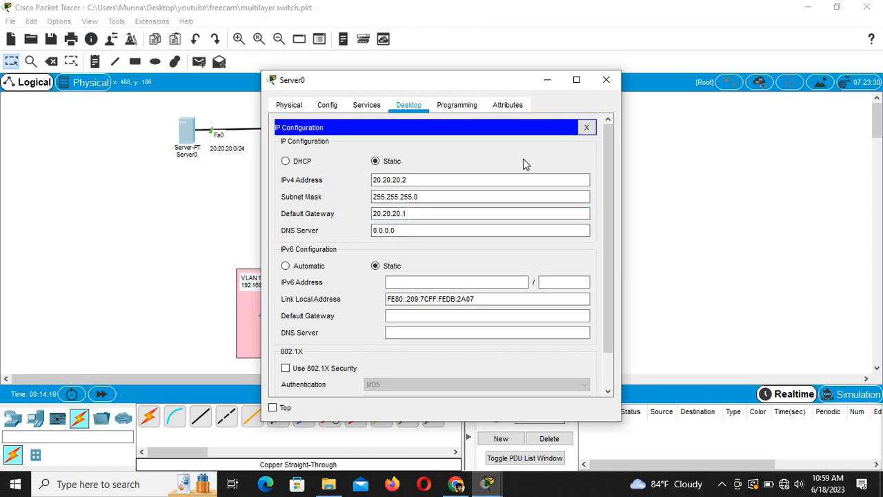
{"action": "left_click_drag", "start_coordinate": [418, 230], "coordinate": [339, 231]}
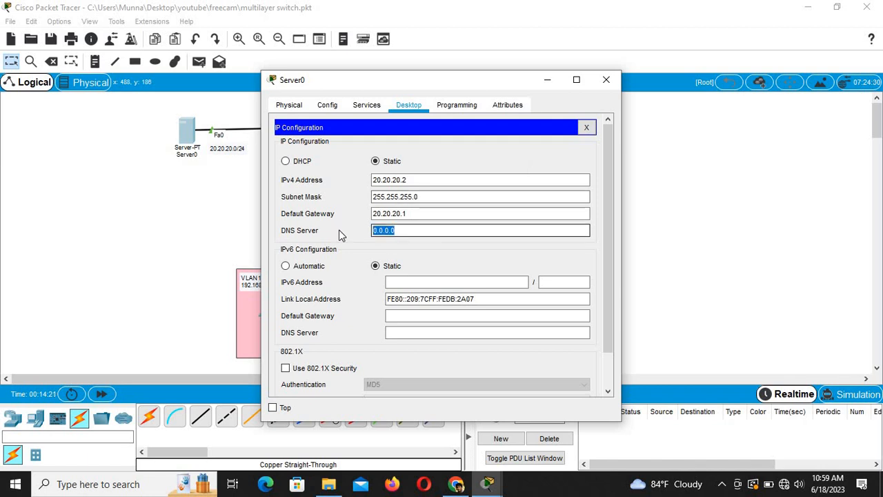
{"action": "type", "text": "8.8.8..8"}
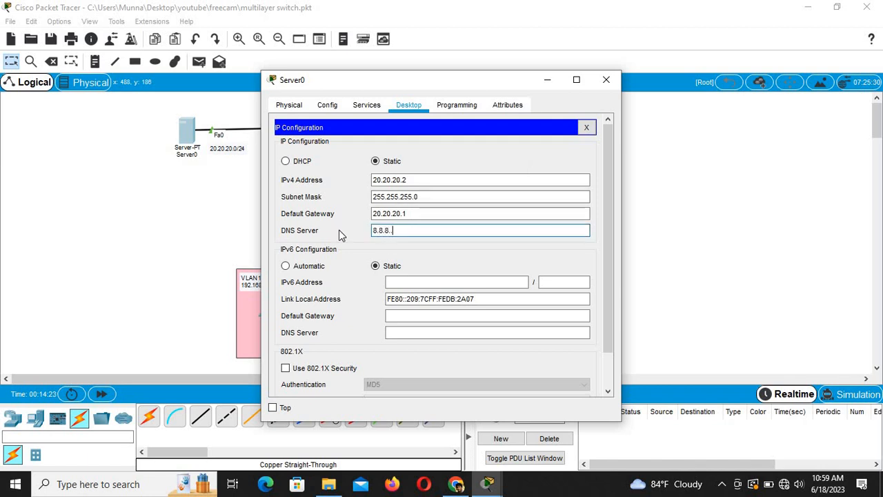
{"action": "key", "text": "BackSpace"}
{"action": "key", "text": "BackSpace"}
{"action": "type", "text": "8"}
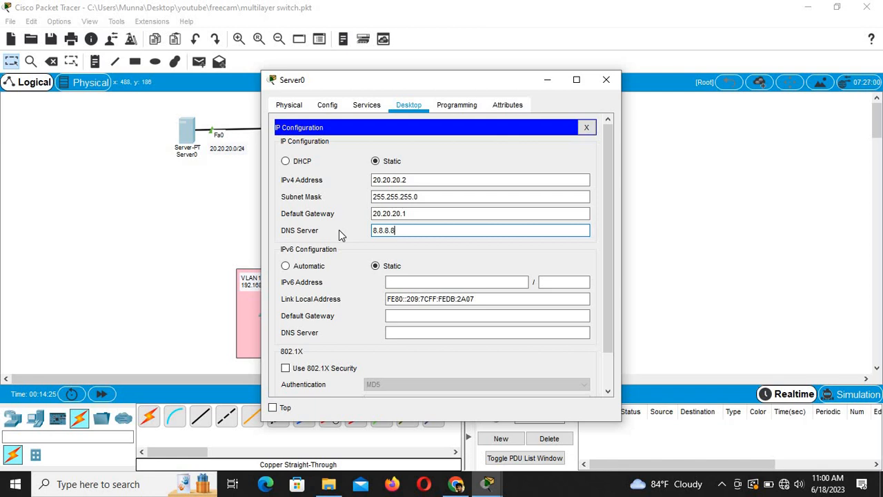
{"action": "left_click", "coordinate": [457, 156]}
Step: Turn on the DHCP service under Server0's Services
{"action": "left_click", "coordinate": [586, 127]}
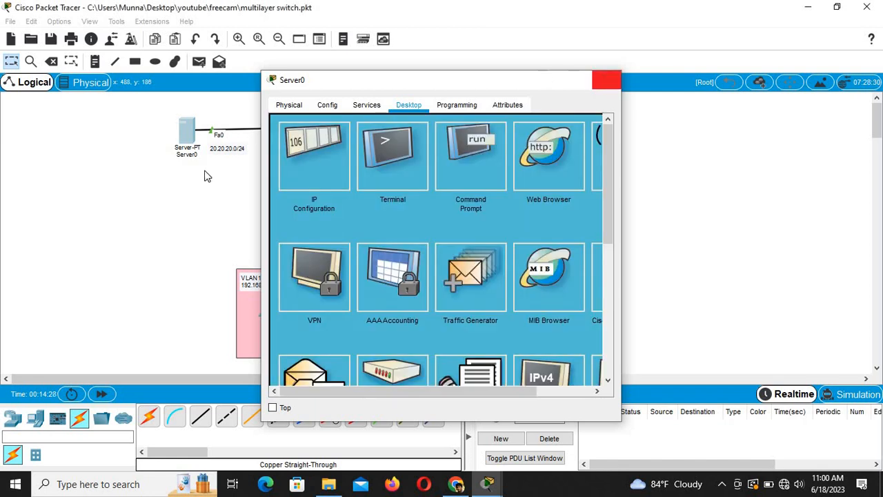
{"action": "left_click", "coordinate": [606, 79]}
{"action": "left_click", "coordinate": [186, 134]}
{"action": "left_click", "coordinate": [366, 105]}
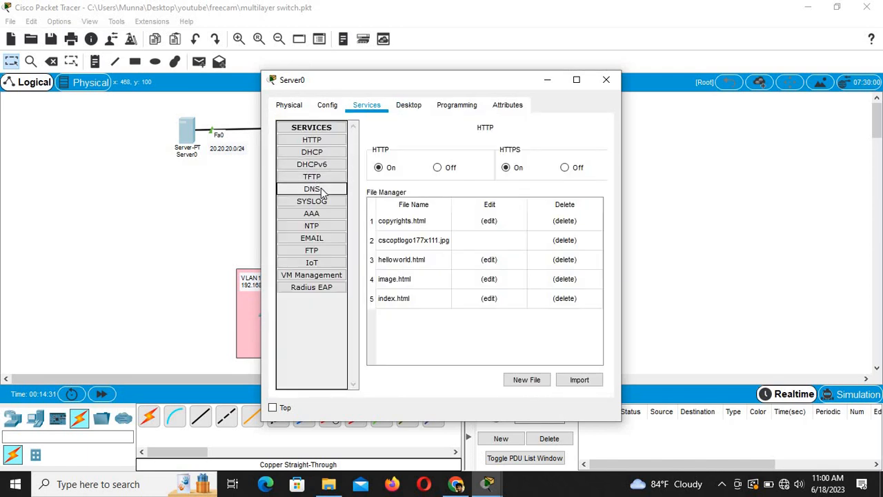
{"action": "left_click", "coordinate": [315, 151]}
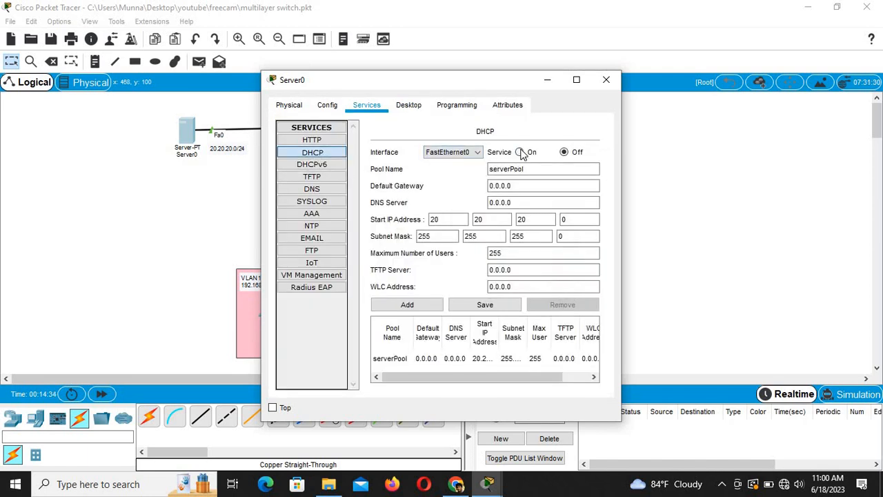
{"action": "left_click", "coordinate": [521, 152]}
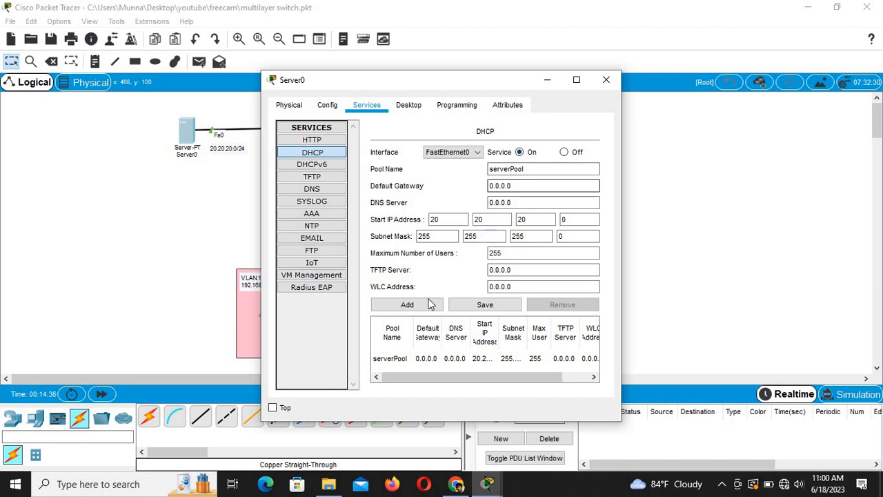
Step: Name the DHCP pool admin with gateway 192.168.10.1 and DNS server 8.8.8.8
{"action": "left_click", "coordinate": [529, 187]}
{"action": "left_click_drag", "start_coordinate": [529, 169], "coordinate": [461, 166]}
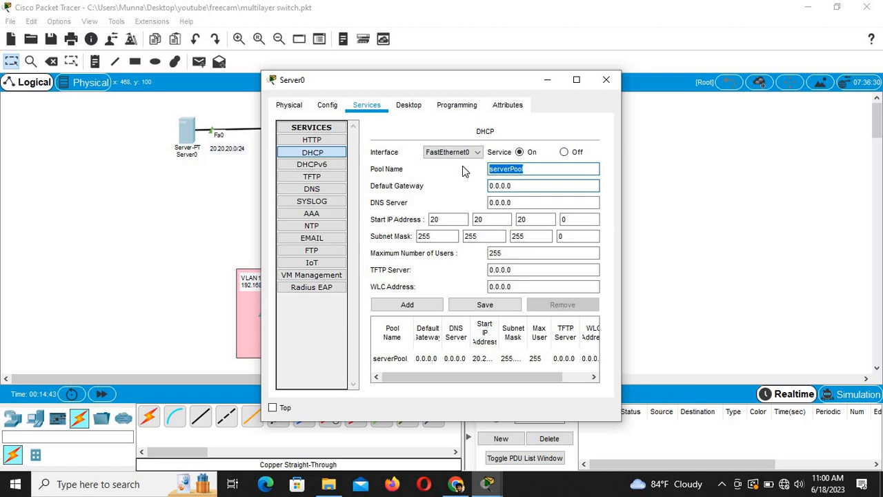
{"action": "type", "text": "admin"}
{"action": "key", "text": "Tab"}
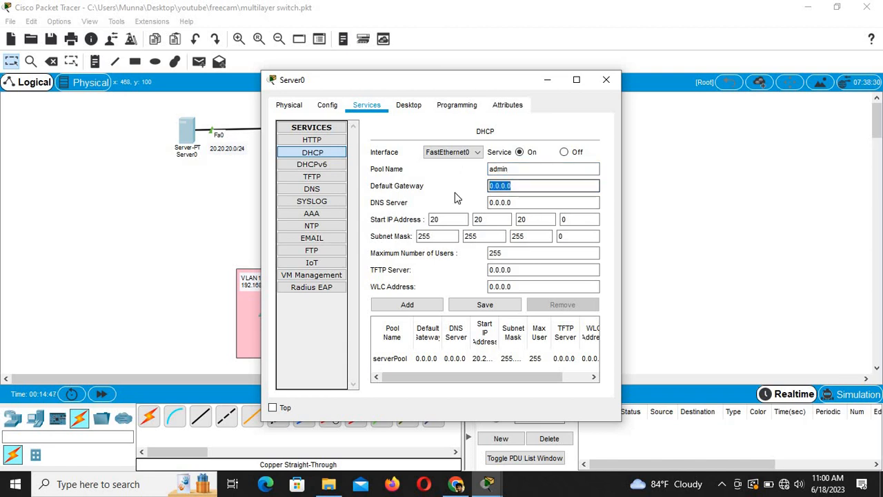
{"action": "type", "text": "192."}
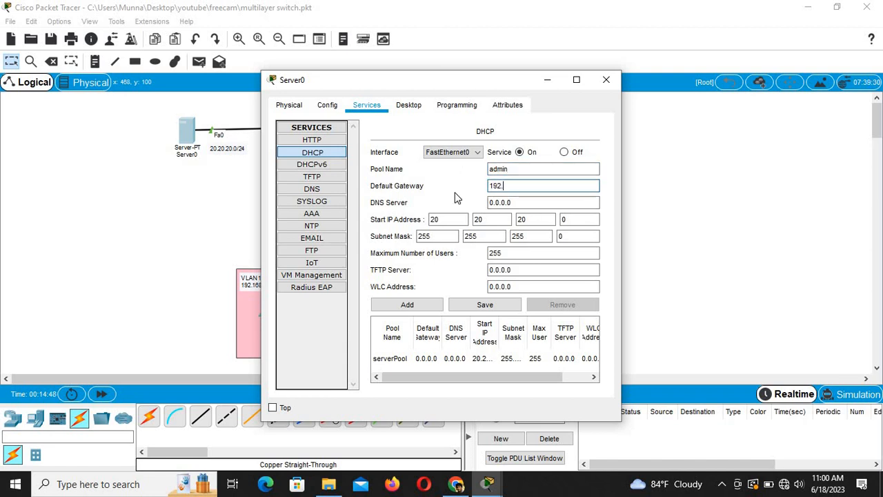
{"action": "type", "text": "168.10.1"}
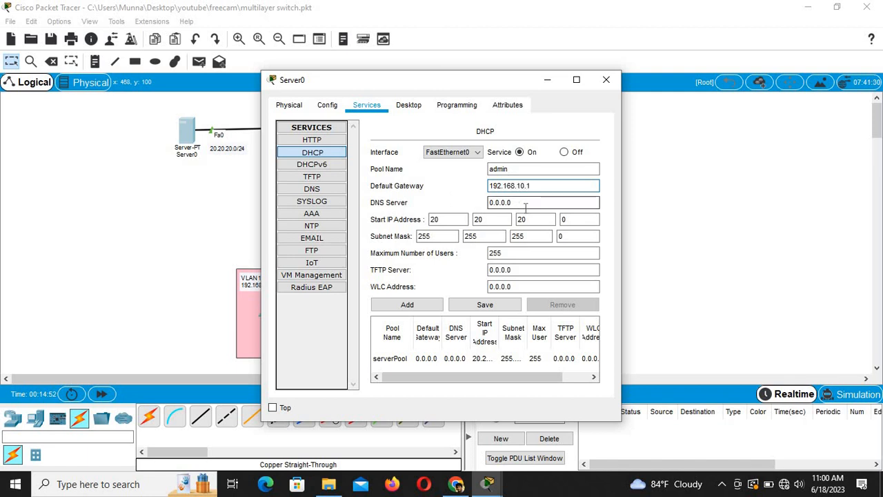
{"action": "left_click", "coordinate": [526, 204]}
{"action": "type", "text": "8."}
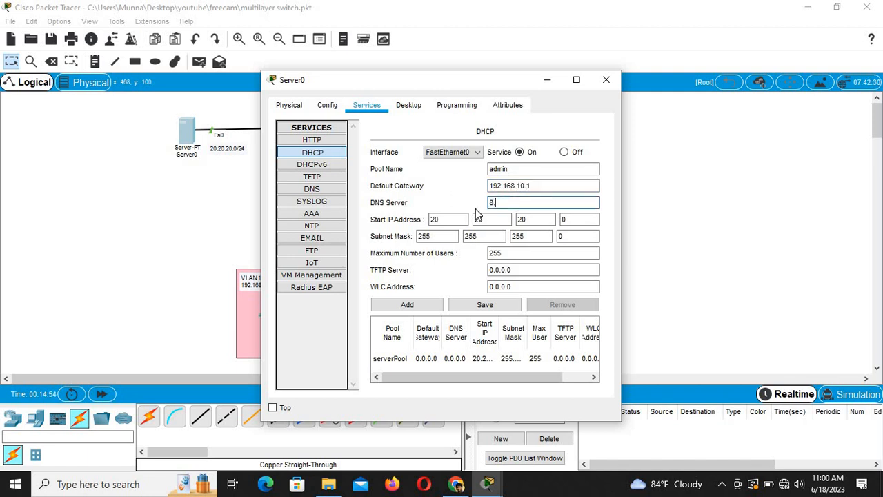
{"action": "type", "text": "8.8.8"}
{"action": "key", "text": "Tab"}
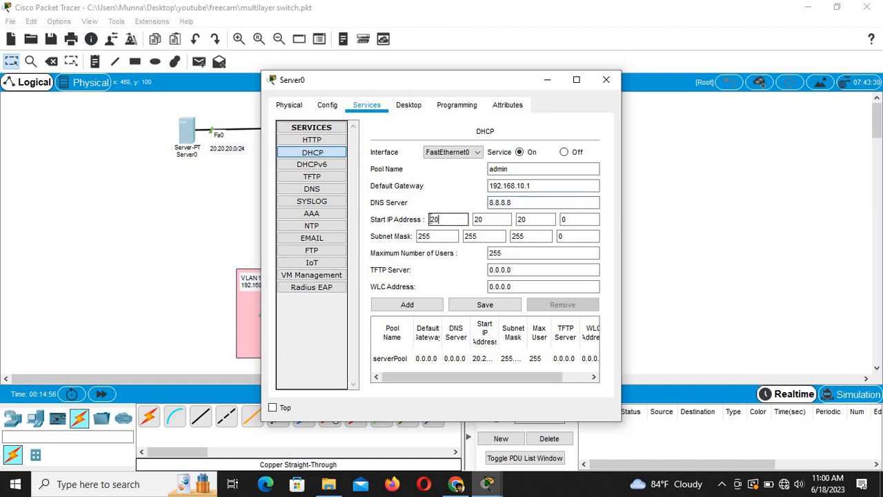
Step: Set the pool's start address to 192.168.10.2 and add the admin pool
{"action": "type", "text": "192"}
{"action": "double_click", "coordinate": [476, 221]}
{"action": "type", "text": "1"}
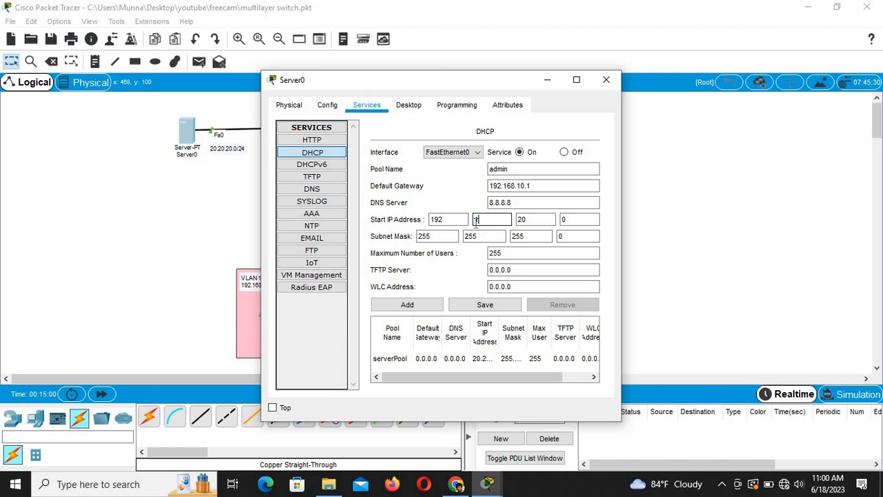
{"action": "type", "text": "68"}
{"action": "double_click", "coordinate": [520, 219]}
{"action": "type", "text": "10"}
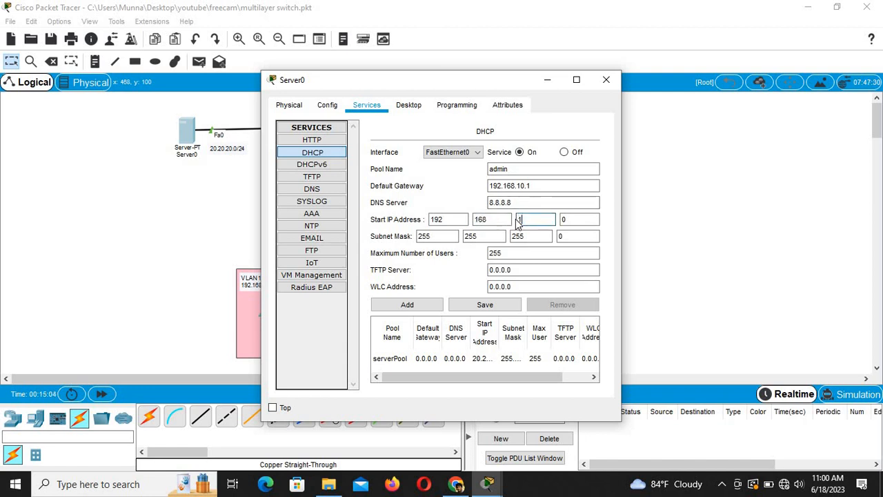
{"action": "double_click", "coordinate": [576, 220]}
{"action": "type", "text": "2"}
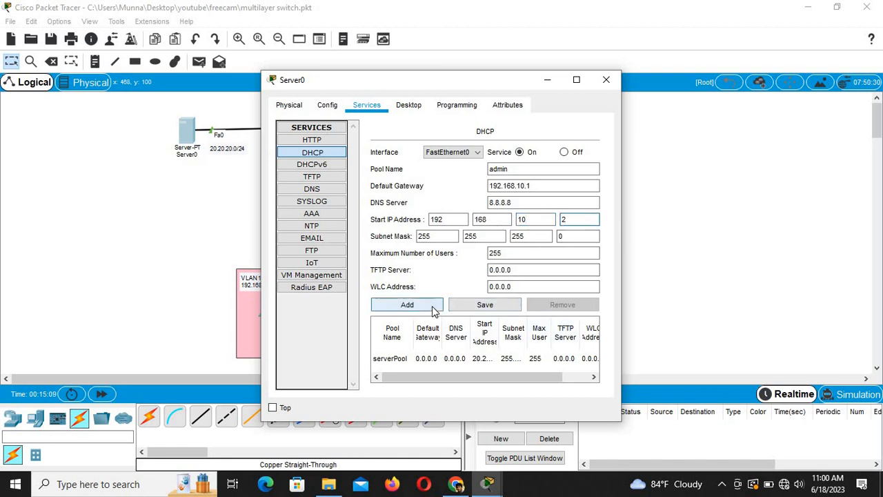
{"action": "left_click", "coordinate": [407, 305]}
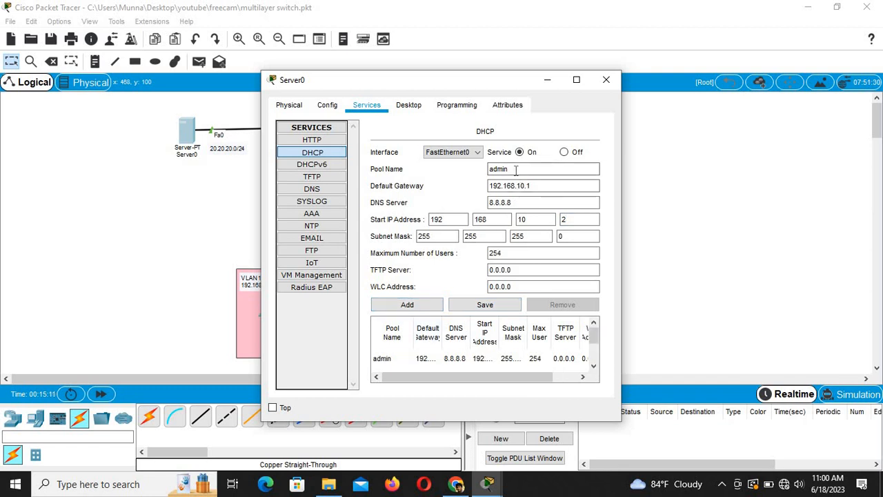
Step: Rename the DHCP pool to HR
{"action": "left_click_drag", "start_coordinate": [527, 169], "coordinate": [483, 181]}
{"action": "type", "text": "HR"}
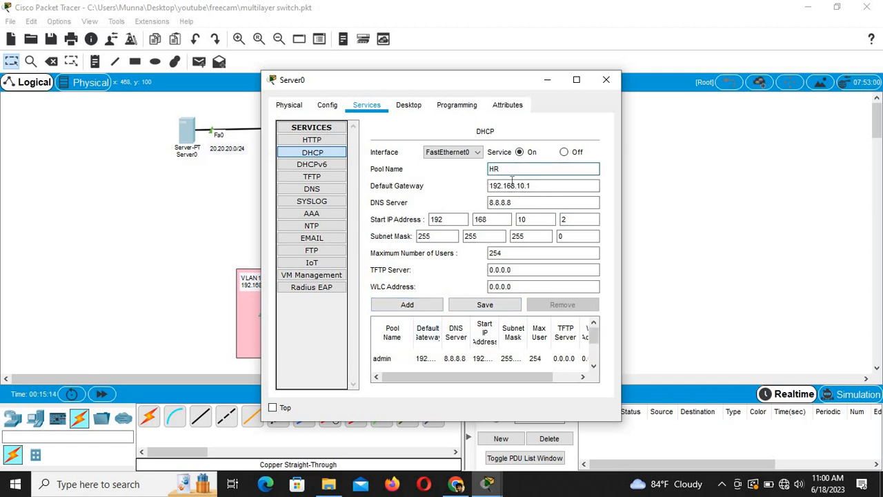
{"action": "left_click", "coordinate": [518, 187]}
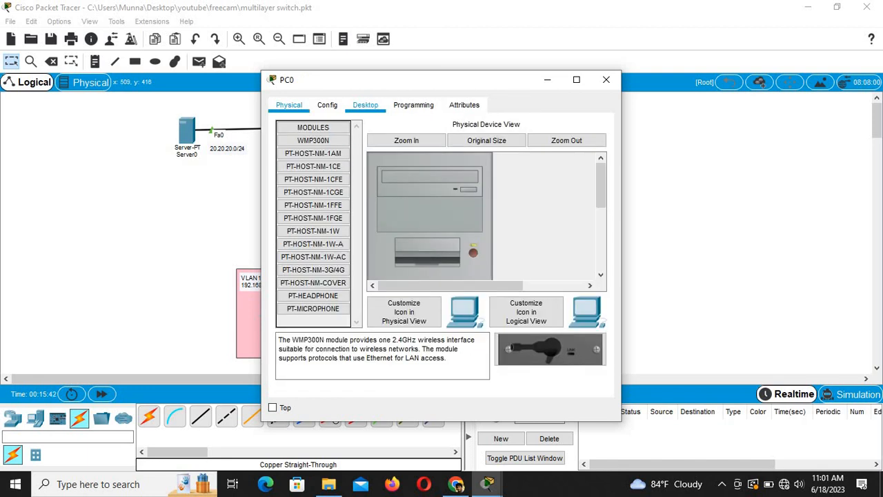
Step: Set PC0's IP configuration to DHCP, retry via Static after APIPA fallback, and close the window
{"action": "left_click", "coordinate": [365, 105]}
{"action": "left_click", "coordinate": [328, 164]}
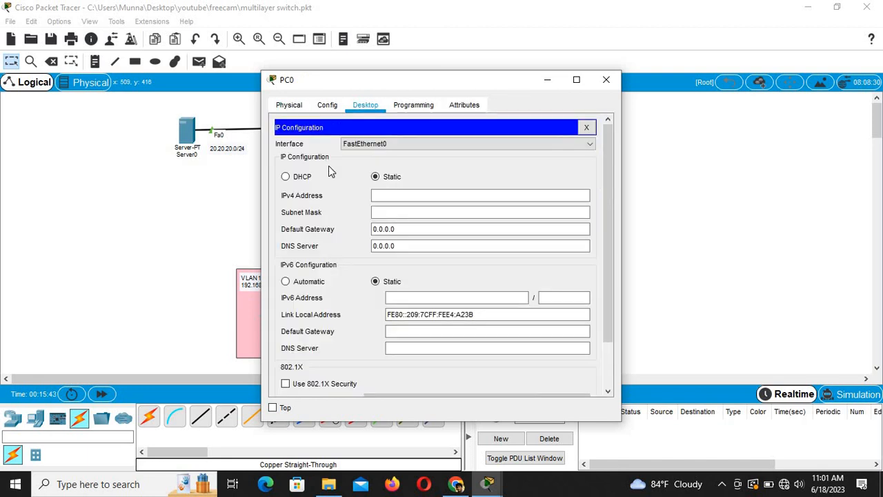
{"action": "left_click", "coordinate": [305, 177]}
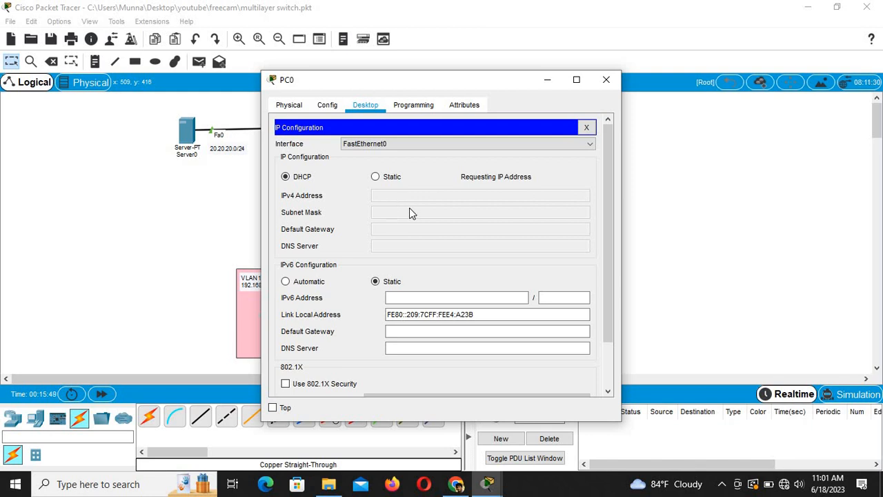
{"action": "left_click", "coordinate": [379, 178]}
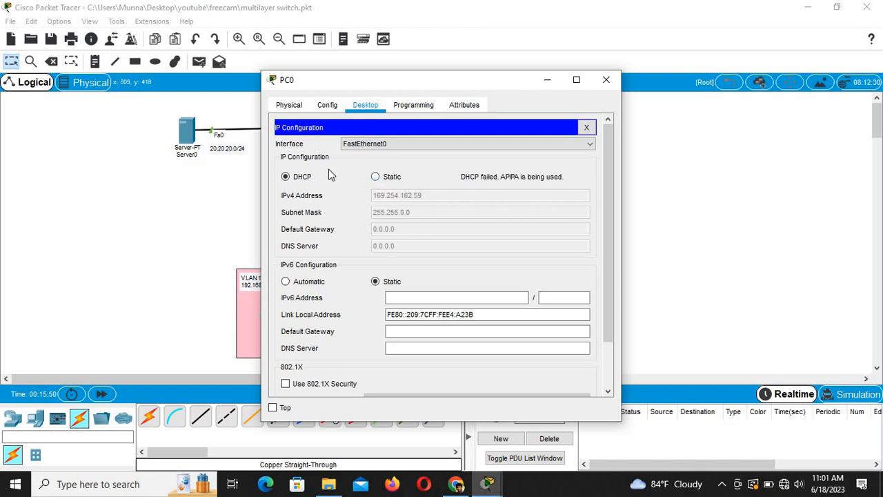
{"action": "left_click", "coordinate": [285, 177]}
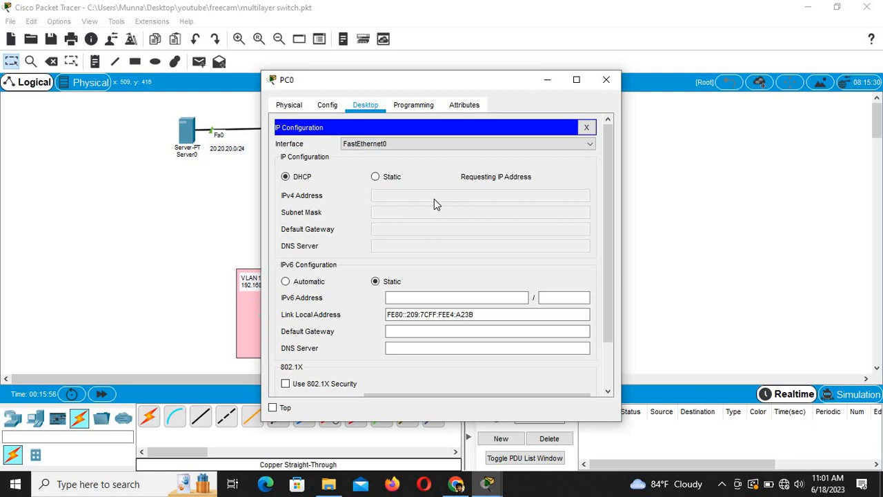
{"action": "left_click", "coordinate": [548, 79]}
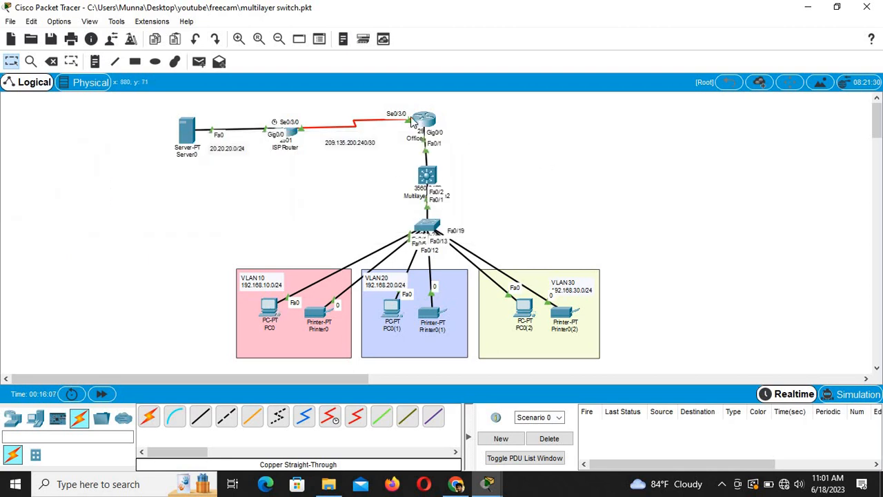
Step: On the Office Router, exit router configuration and enable service dhcp
{"action": "left_click", "coordinate": [424, 122]}
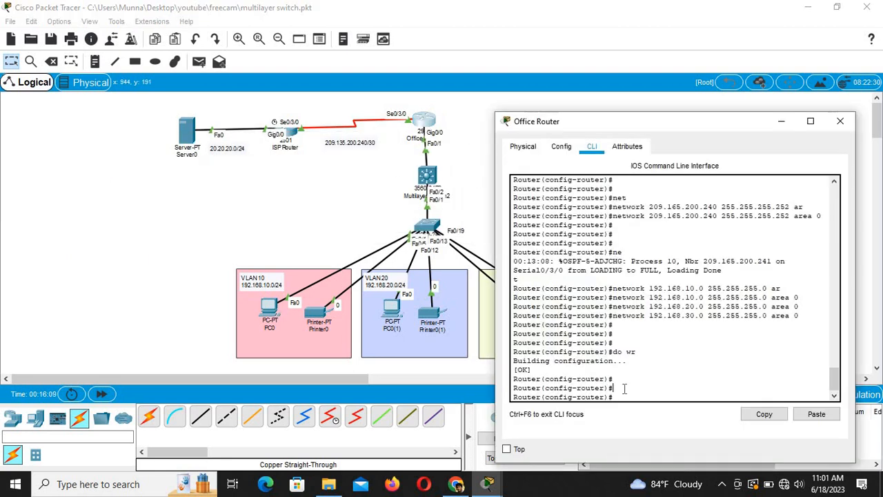
{"action": "type", "text": "exit"}
{"action": "key", "text": "Return"}
{"action": "key", "text": "Return"}
{"action": "key", "text": "Return"}
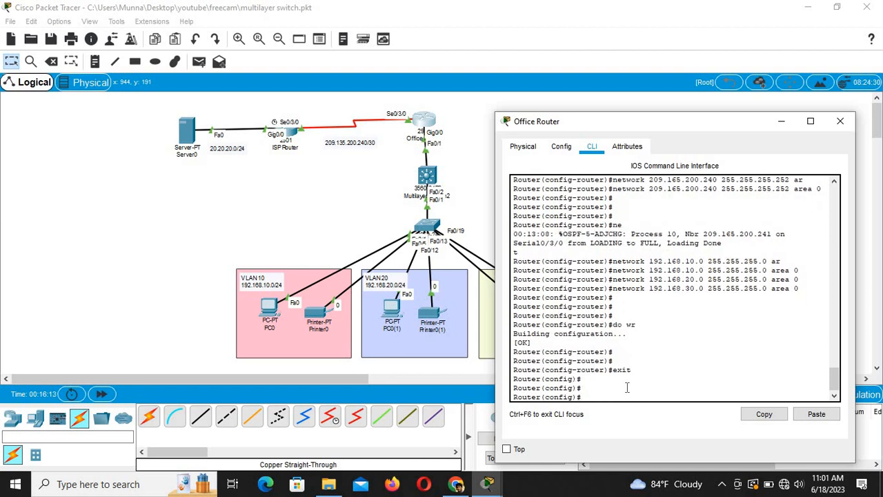
{"action": "type", "text": "ser"}
{"action": "key", "text": "Tab"}
{"action": "type", "text": "vice"}
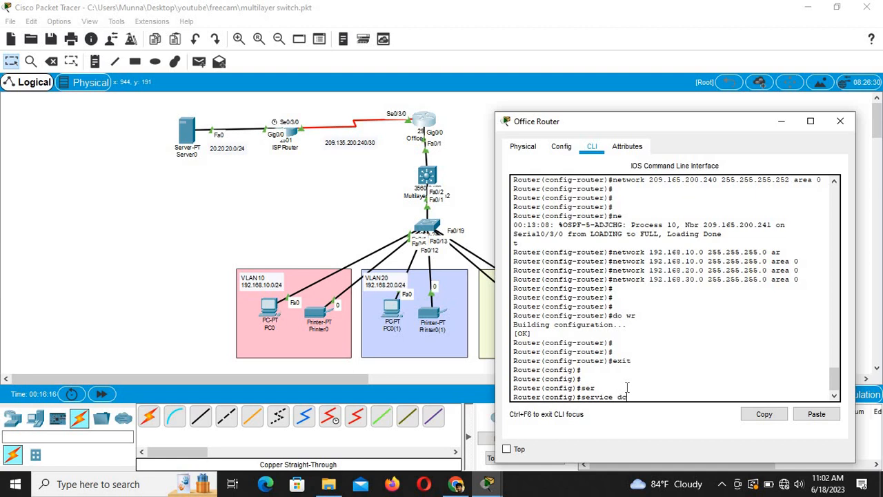
{"action": "type", "text": " dh"}
{"action": "key", "text": "Tab"}
{"action": "key", "text": "Return"}
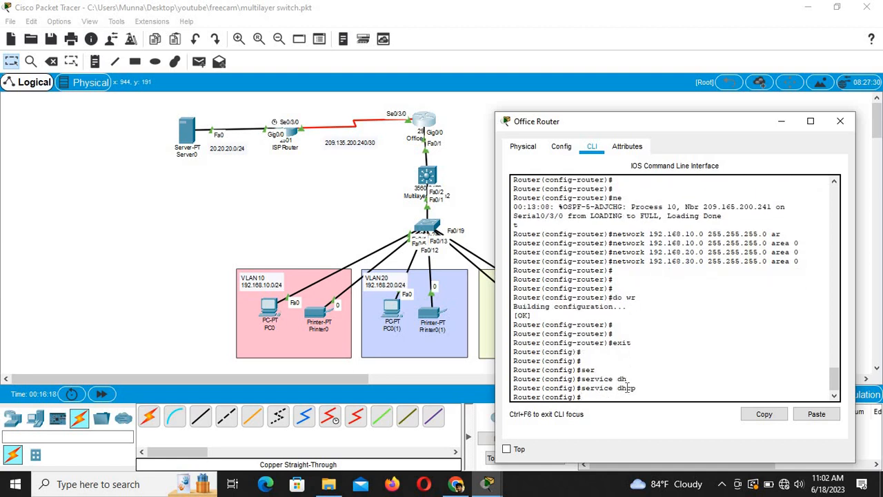
{"action": "key", "text": "Return"}
{"action": "key", "text": "Return"}
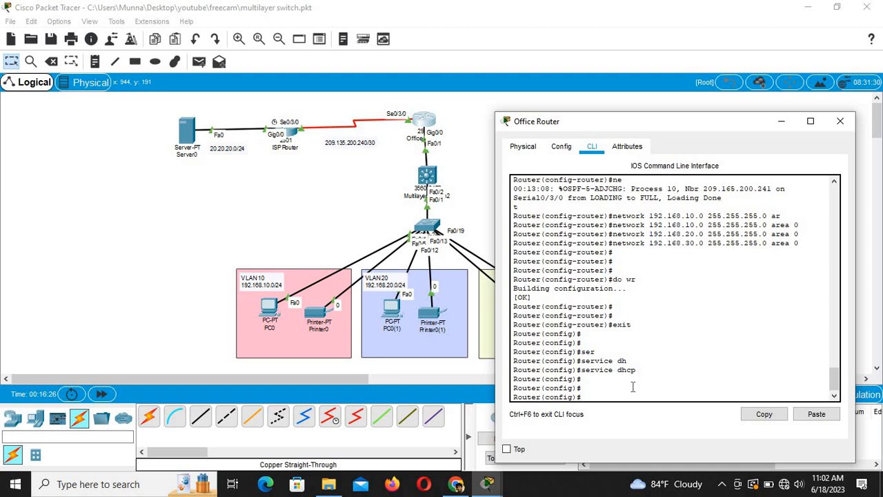
Step: Return to the topology and reopen the Office Router's configuration window
{"action": "left_click", "coordinate": [355, 202]}
{"action": "mouse_move", "coordinate": [426, 126]}
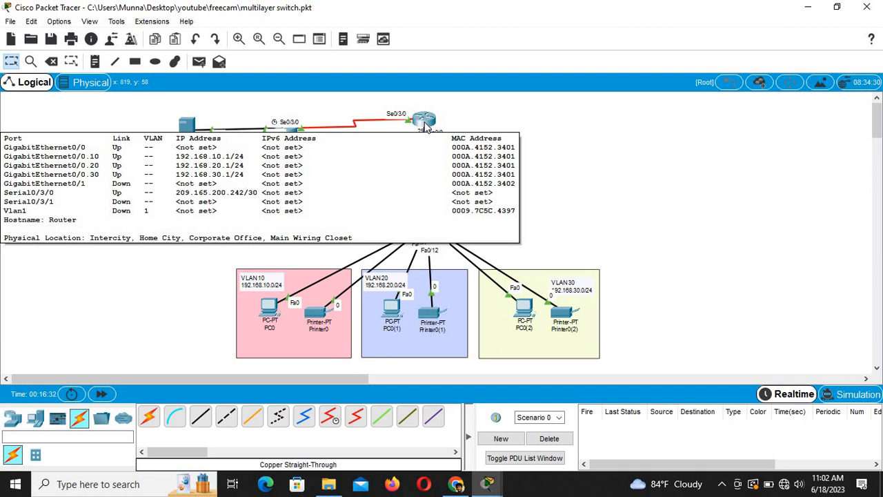
{"action": "left_click", "coordinate": [425, 122]}
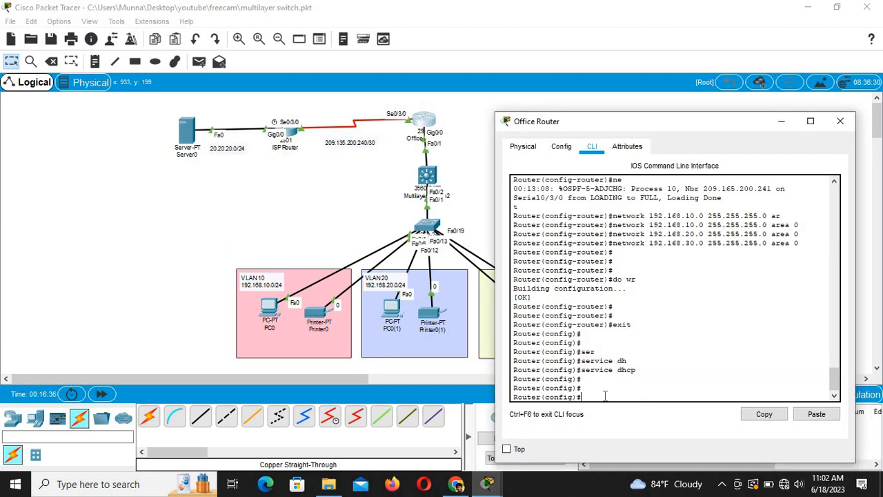
Step: Enter subinterface GigabitEthernet 0/0.10 on the Office Router and start an ip helper-address command
{"action": "type", "text": "ip helper-add"}
{"action": "key", "text": "Tab"}
{"action": "key", "text": "Tab"}
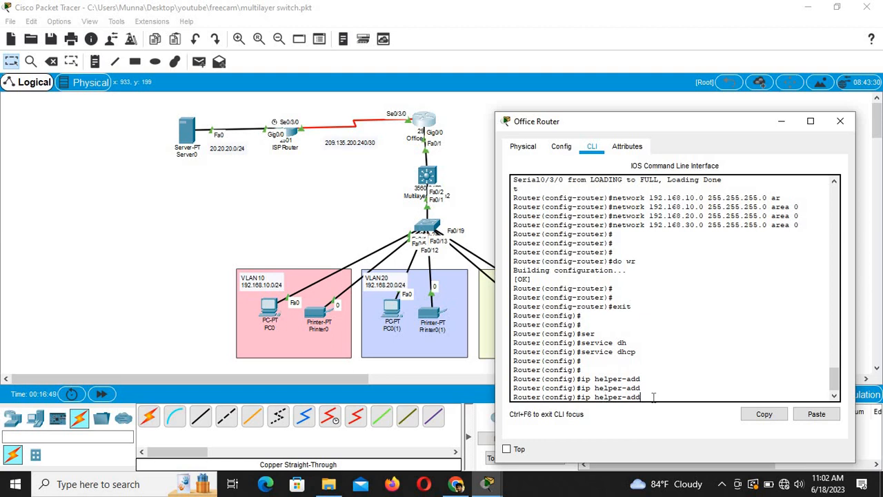
{"action": "left_click_drag", "start_coordinate": [643, 397], "coordinate": [573, 399]}
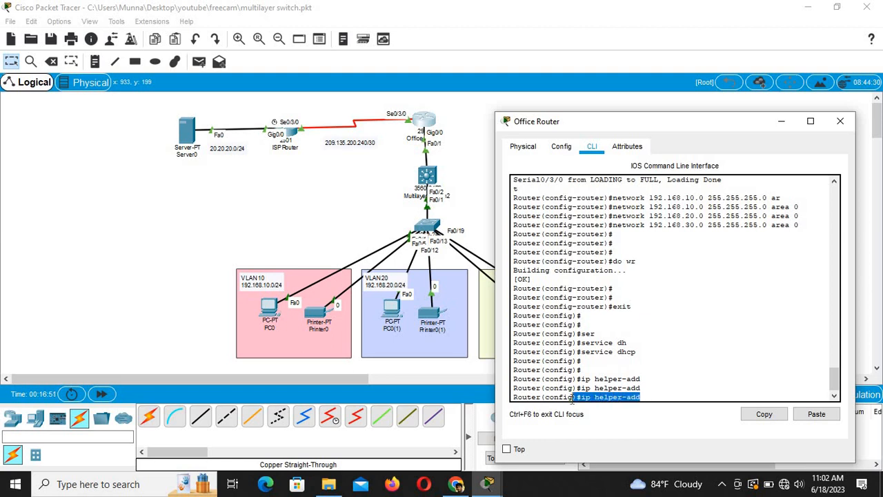
{"action": "left_click", "coordinate": [659, 398]}
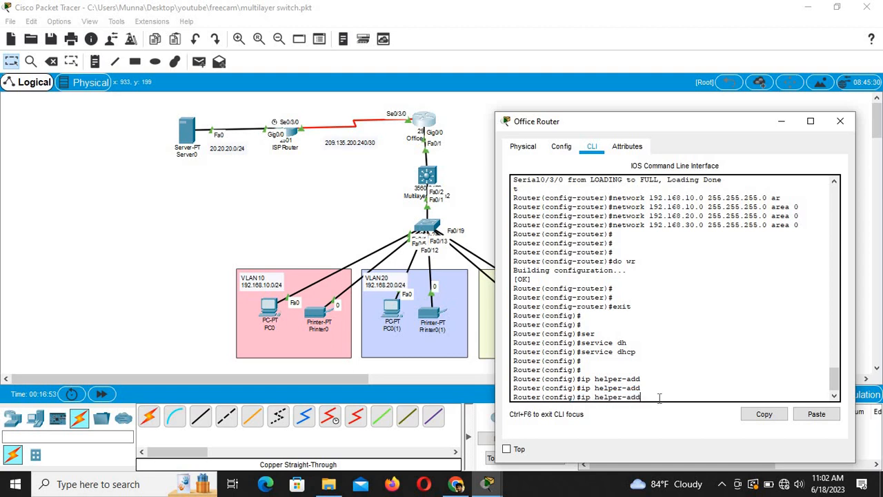
{"action": "key", "text": "BackSpace"}
{"action": "key", "text": "BackSpace"}
{"action": "key", "text": "BackSpace"}
{"action": "key", "text": "BackSpace"}
{"action": "key", "text": "BackSpace"}
{"action": "key", "text": "BackSpace"}
{"action": "key", "text": "BackSpace"}
{"action": "key", "text": "BackSpace"}
{"action": "key", "text": "BackSpace"}
{"action": "key", "text": "BackSpace"}
{"action": "key", "text": "BackSpace"}
{"action": "type", "text": "int"}
{"action": "key", "text": "Tab"}
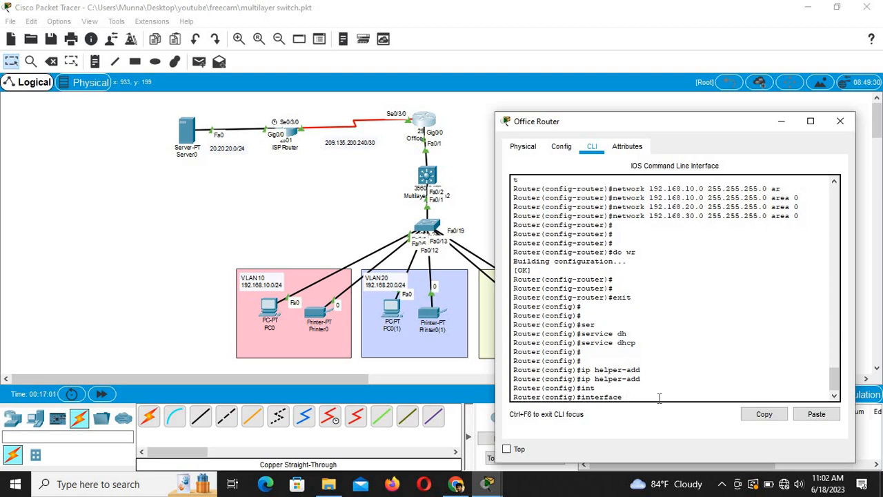
{"action": "type", "text": "g"}
{"action": "key", "text": "Tab"}
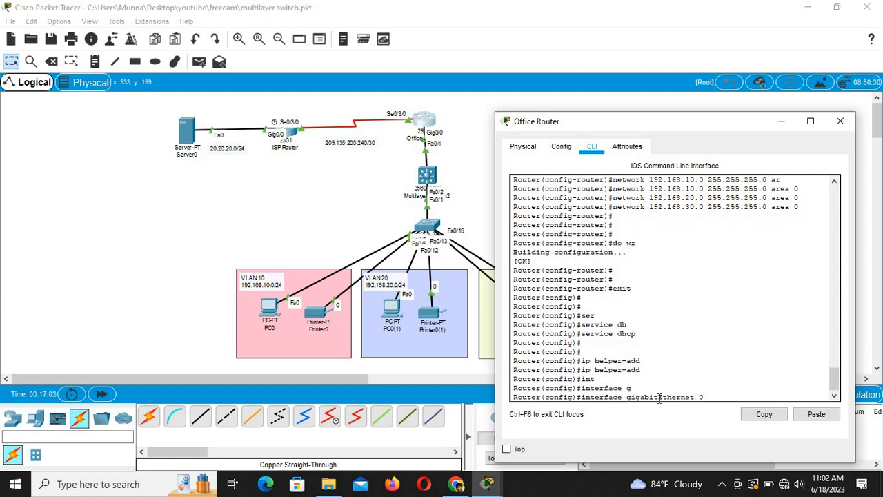
{"action": "type", "text": "0/0"}
{"action": "key", "text": "Return"}
{"action": "key", "text": "Return"}
{"action": "key", "text": "Return"}
{"action": "key", "text": "Return"}
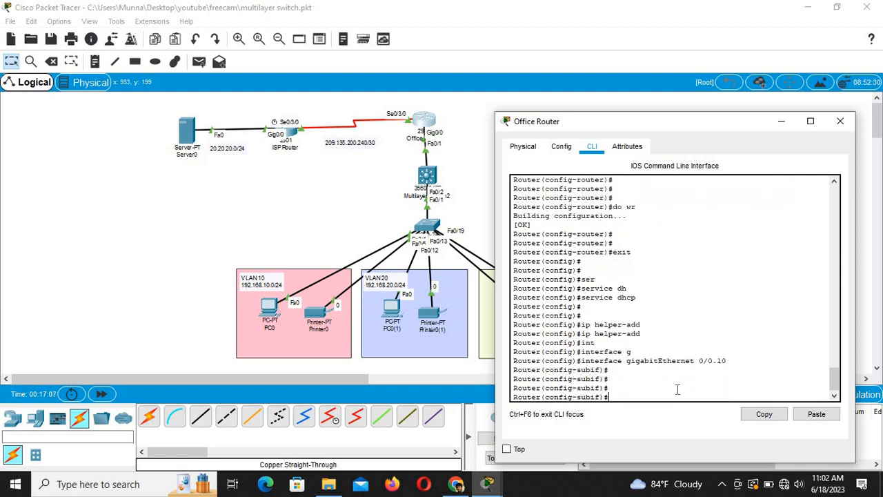
{"action": "type", "text": "ip helper-add"}
{"action": "key", "text": "Tab"}
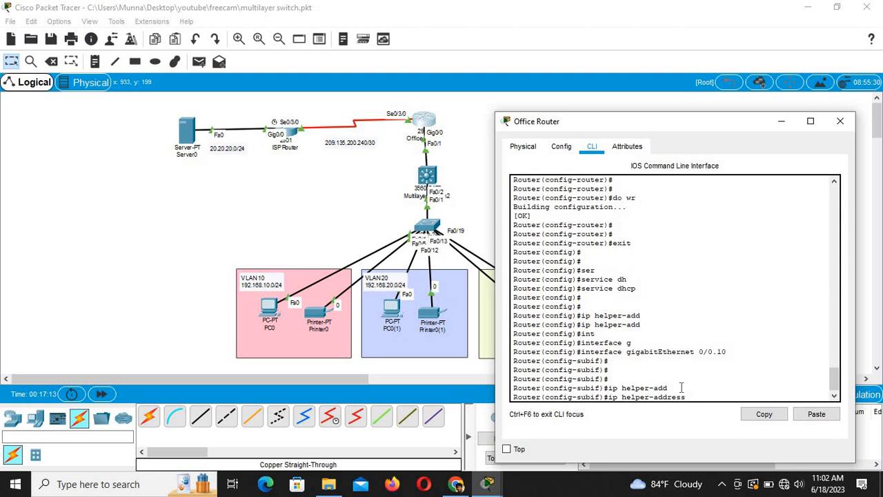
Step: Copy Server0's IPv4 address 20.20.20.2 from its IP Configuration
{"action": "left_click", "coordinate": [191, 132]}
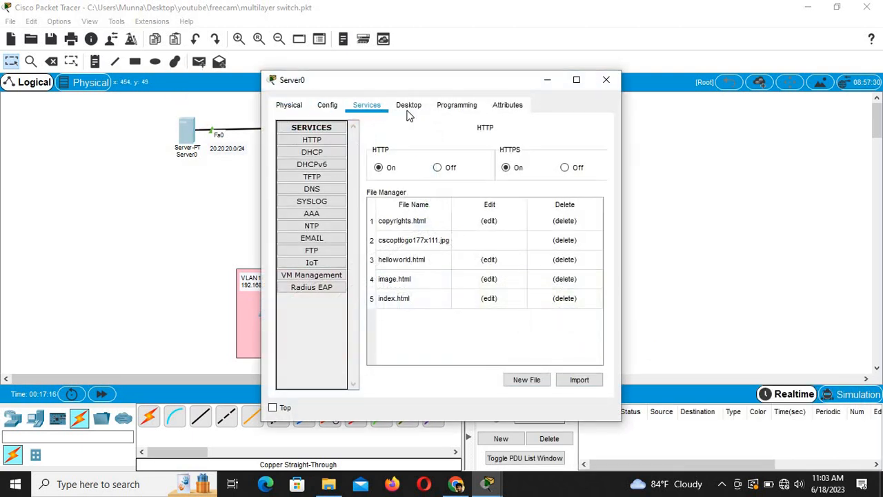
{"action": "left_click", "coordinate": [408, 104]}
{"action": "left_click", "coordinate": [348, 162]}
{"action": "left_click_drag", "start_coordinate": [422, 178], "coordinate": [366, 183]}
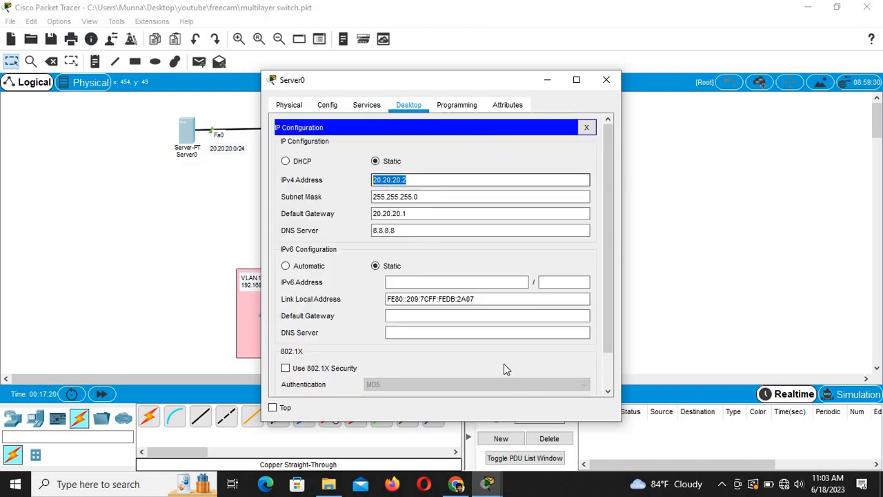
{"action": "right_click", "coordinate": [404, 181]}
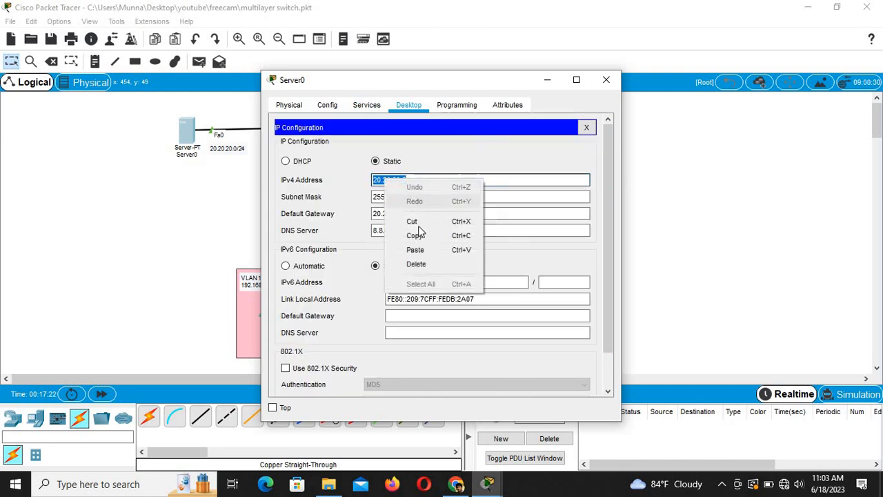
{"action": "left_click", "coordinate": [414, 236]}
{"action": "left_click", "coordinate": [659, 209]}
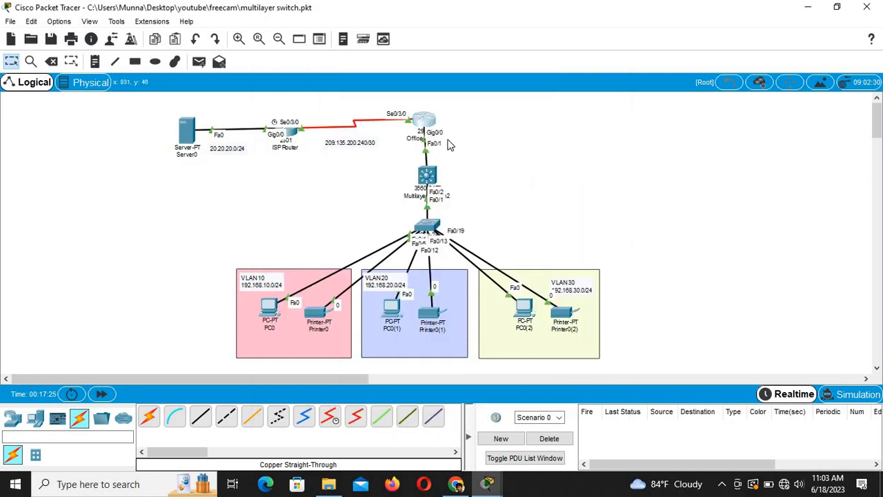
Step: Set ip helper-address 20.20.20.2 on subinterfaces 0/0.10 and 0/0.20
{"action": "left_click", "coordinate": [426, 123]}
{"action": "left_click", "coordinate": [817, 416]}
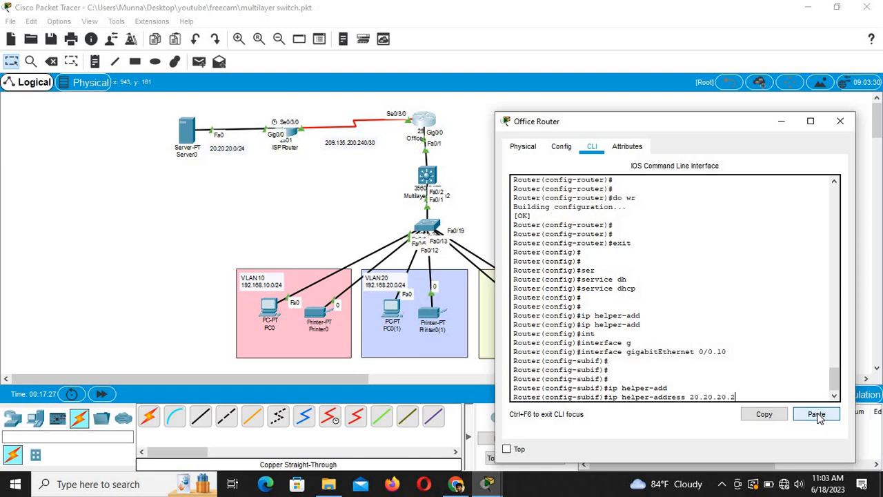
{"action": "key", "text": "Return"}
{"action": "key", "text": "Return"}
{"action": "key", "text": "Return"}
{"action": "key", "text": "Return"}
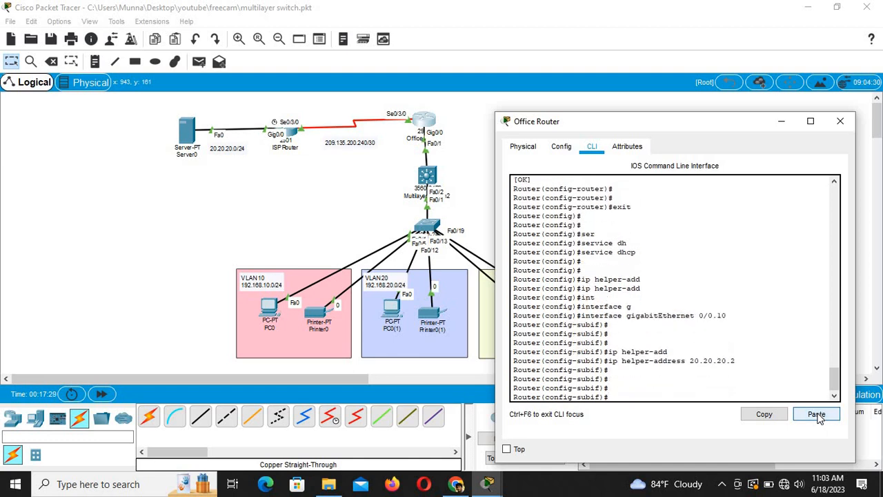
{"action": "key", "text": "Up"}
{"action": "key", "text": "Up"}
{"action": "key", "text": "Up"}
{"action": "key", "text": "BackSpace"}
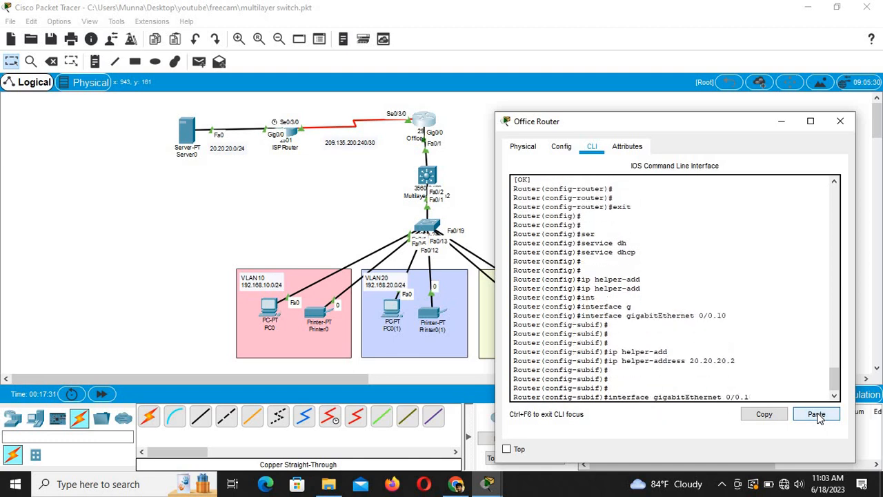
{"action": "key", "text": "Return"}
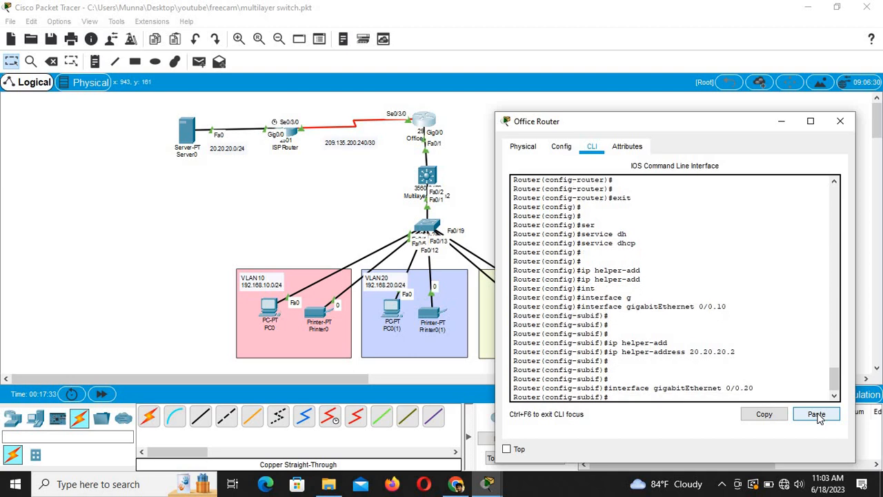
{"action": "key", "text": "Up"}
{"action": "key", "text": "Up"}
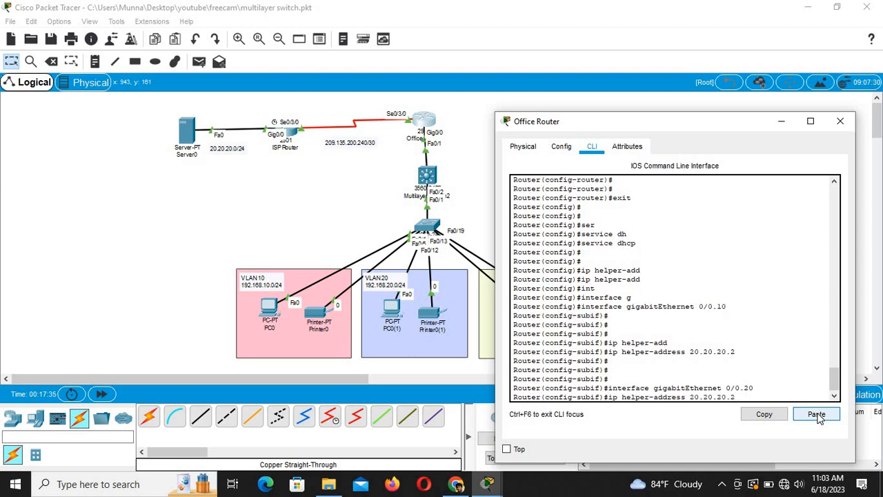
{"action": "key", "text": "Return"}
{"action": "key", "text": "Return"}
Step: Add helper address 20.20.20.2 on subinterface 0/0.30, save with 'do wr', and close the router
{"action": "key", "text": "Up"}
{"action": "key", "text": "Up"}
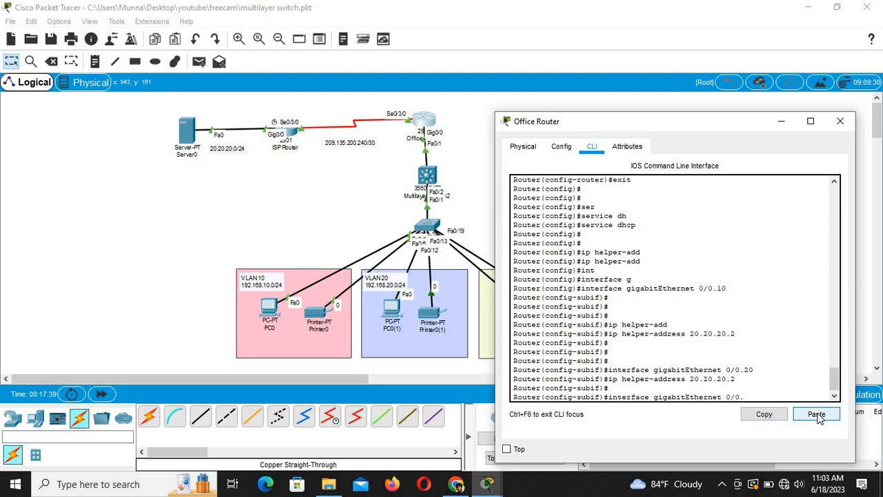
{"action": "type", "text": "30"}
{"action": "key", "text": "Return"}
{"action": "key", "text": "Up"}
{"action": "key", "text": "Up"}
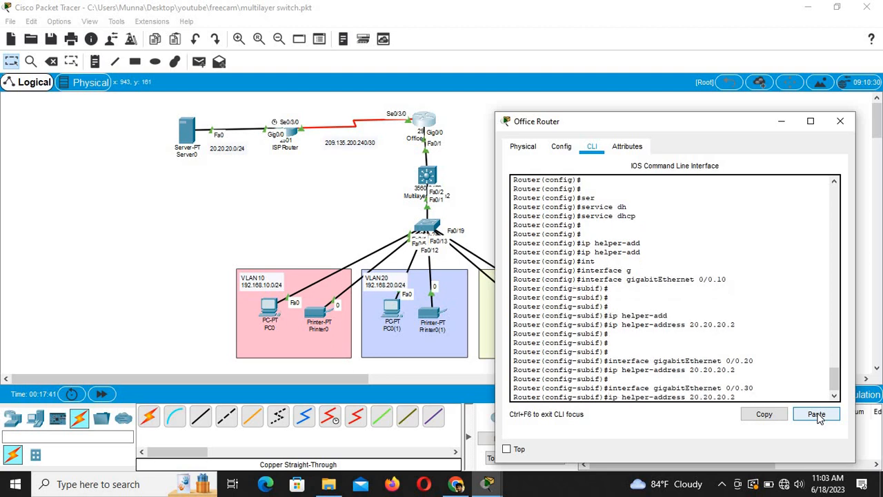
{"action": "key", "text": "Return"}
{"action": "key", "text": "Return"}
{"action": "key", "text": "Return"}
{"action": "key", "text": "Return"}
{"action": "type", "text": "do"}
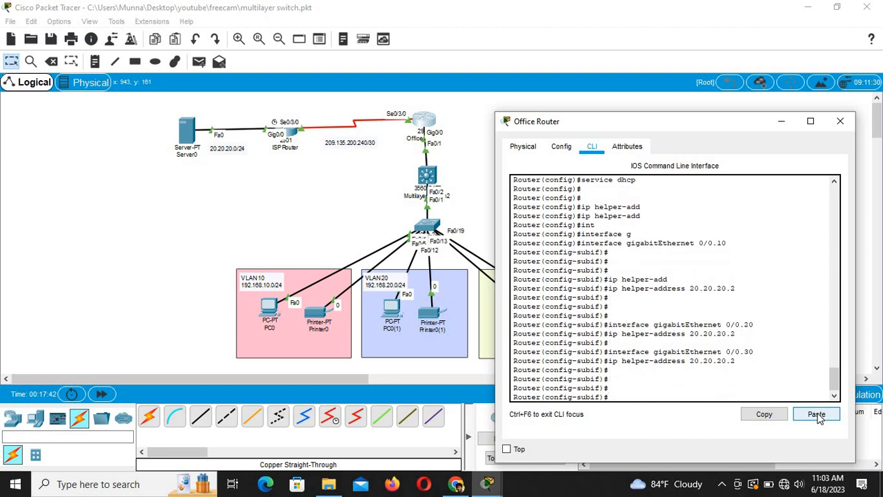
{"action": "type", "text": " wr"}
{"action": "key", "text": "Return"}
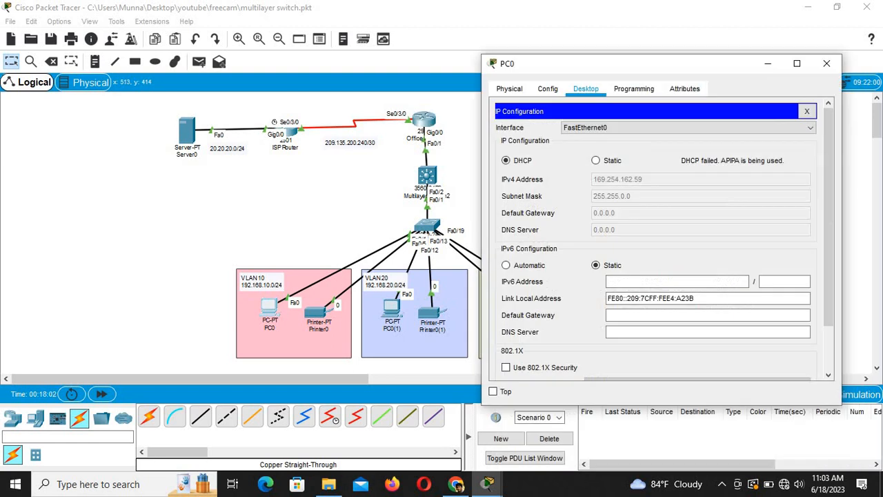
{"action": "left_click", "coordinate": [376, 239]}
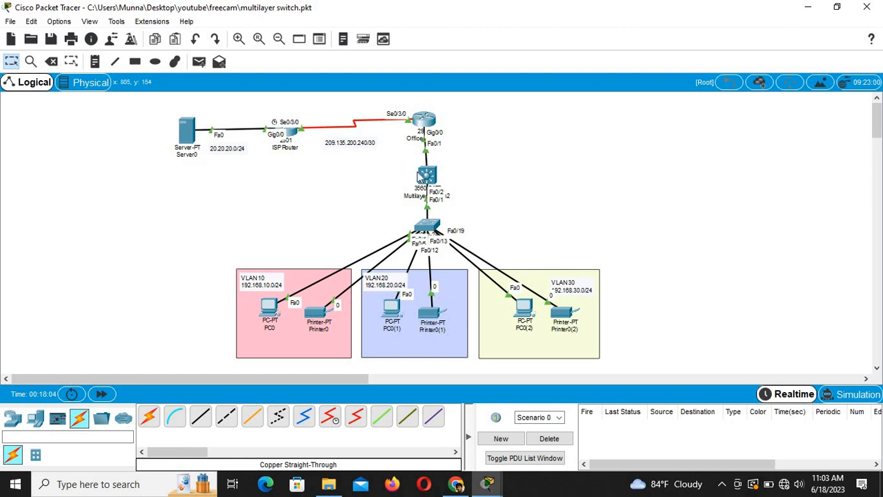
Step: In Multilayer Switch2's CLI, enter config mode and create VLAN 10 named admin
{"action": "left_click", "coordinate": [423, 177]}
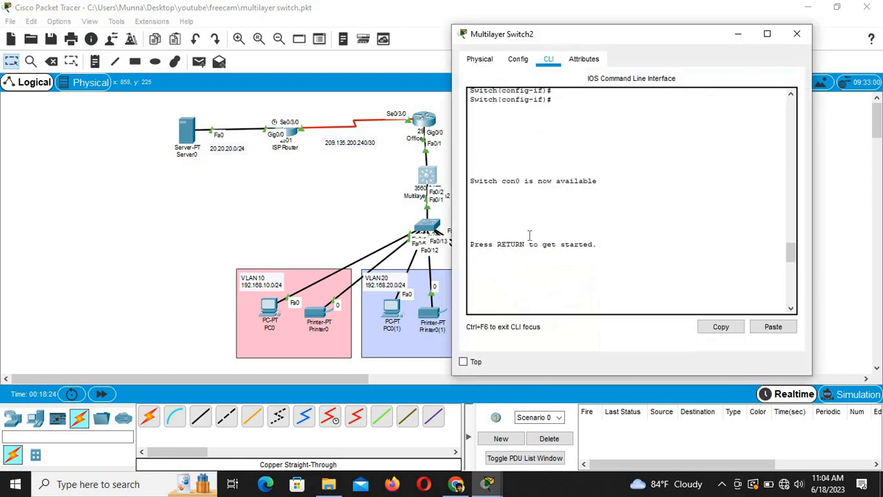
{"action": "left_click", "coordinate": [542, 274]}
{"action": "key", "text": "Return"}
{"action": "key", "text": "Return"}
{"action": "key", "text": "Return"}
{"action": "key", "text": "Return"}
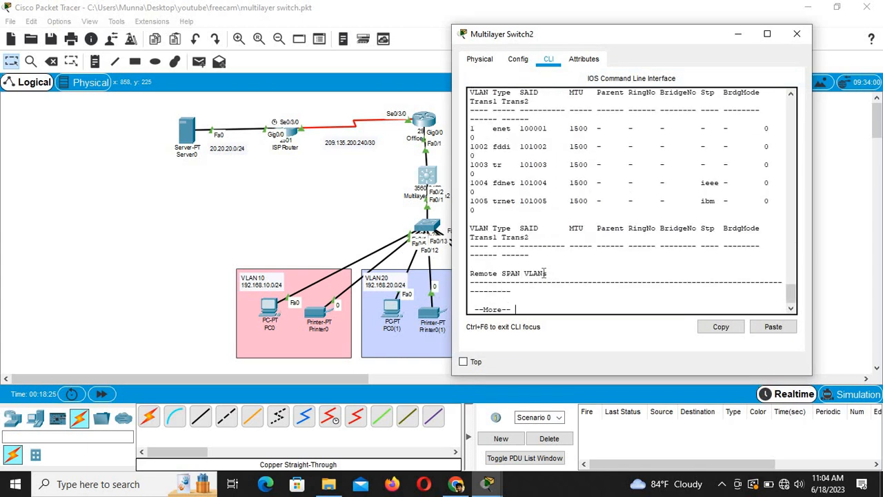
{"action": "key", "text": "Return"}
{"action": "key", "text": "Return"}
{"action": "key", "text": "Return"}
{"action": "key", "text": "Return"}
{"action": "key", "text": "Return"}
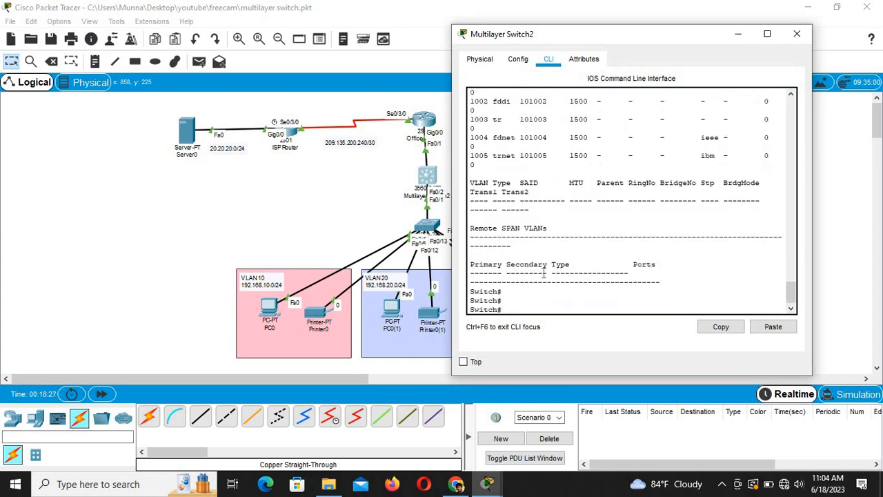
{"action": "type", "text": "conf t"}
{"action": "key", "text": "Return"}
{"action": "key", "text": "Return"}
{"action": "key", "text": "Return"}
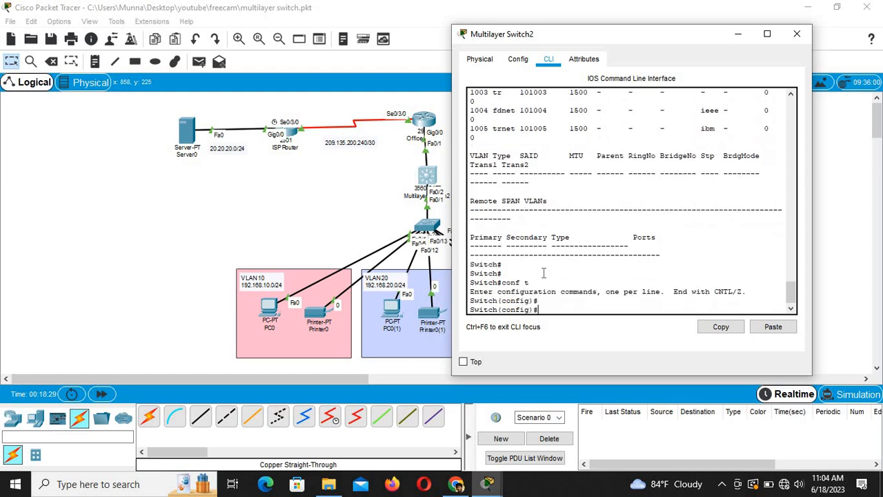
{"action": "key", "text": "BackSpace"}
{"action": "type", "text": "v"}
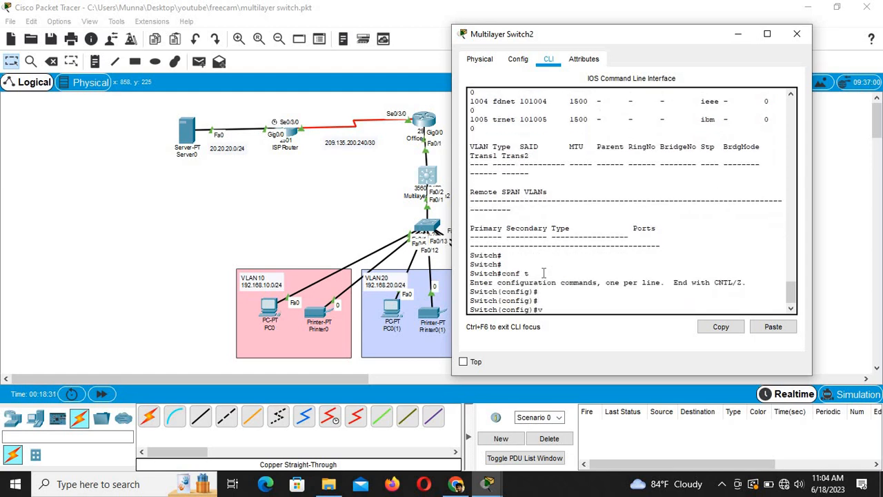
{"action": "type", "text": "alln0"}
{"action": "key", "text": "Return"}
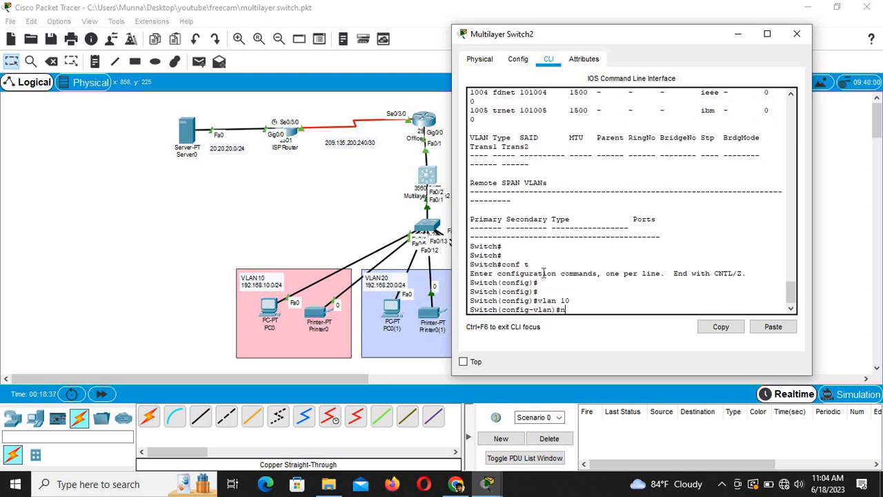
{"action": "type", "text": "name admin"}
{"action": "key", "text": "Return"}
Step: Create VLAN 20 named HR and VLAN 30 named service
{"action": "type", "text": "vlan 10"}
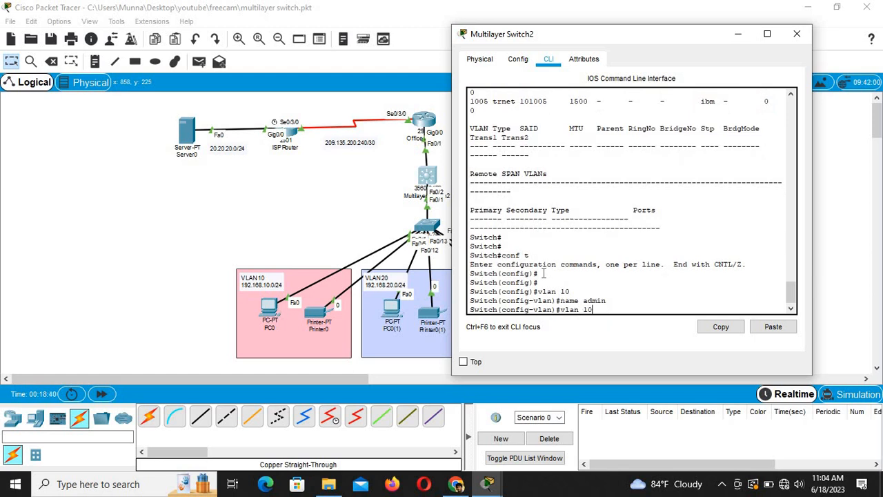
{"action": "key", "text": "BackSpace"}
{"action": "type", "text": "2"}
{"action": "key", "text": "Return"}
{"action": "type", "text": "name"}
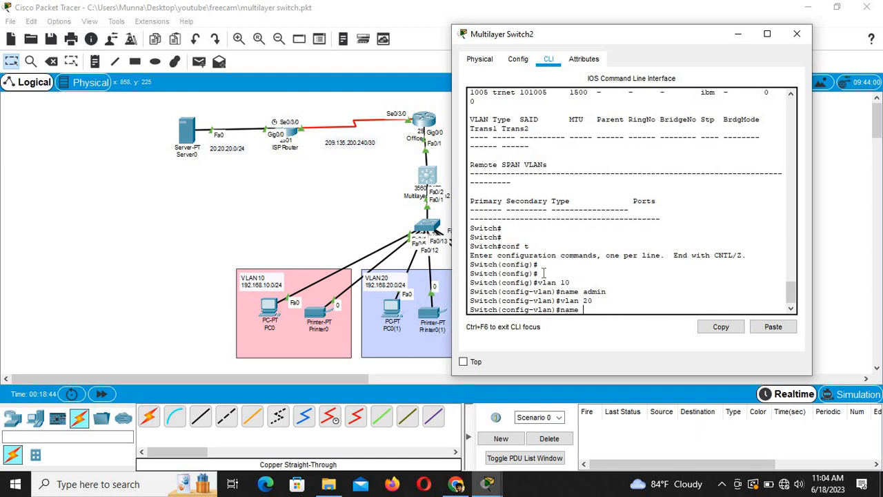
{"action": "type", "text": " HR"}
{"action": "key", "text": "Return"}
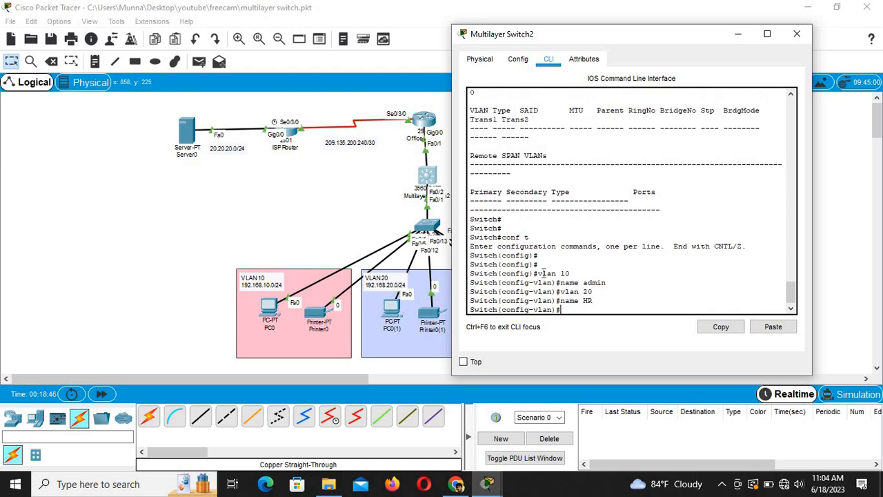
{"action": "key", "text": "Up"}
{"action": "key", "text": "Up"}
{"action": "key", "text": "Return"}
{"action": "key", "text": "Up"}
{"action": "key", "text": "Up"}
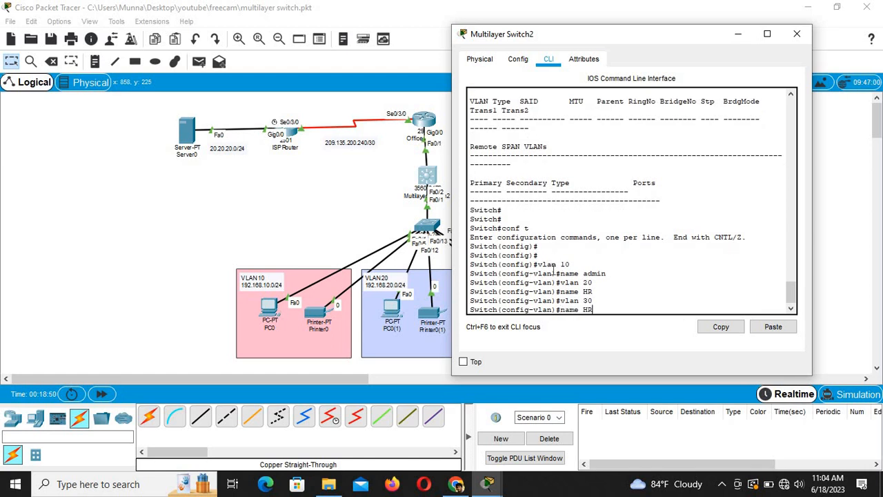
{"action": "type", "text": "service"}
{"action": "key", "text": "Return"}
{"action": "key", "text": "Return"}
{"action": "key", "text": "Return"}
{"action": "key", "text": "Return"}
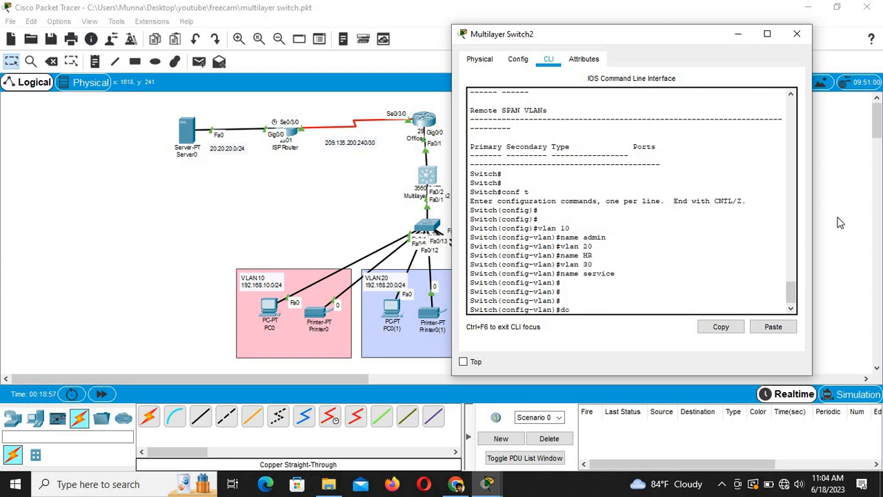
Step: Save the switch configuration with 'do wr' and set PC0 to obtain its address via DHCP
{"action": "type", "text": "do wr"}
{"action": "key", "text": "Return"}
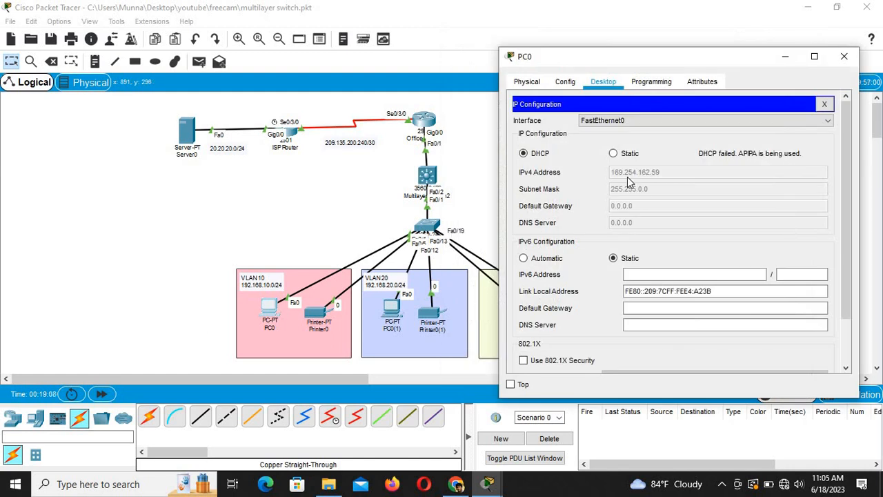
{"action": "left_click", "coordinate": [614, 153]}
{"action": "left_click", "coordinate": [547, 154]}
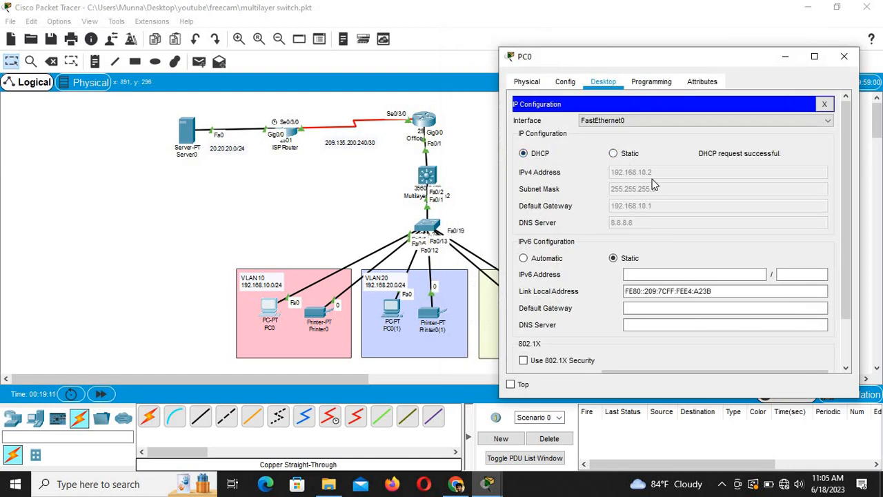
{"action": "left_click_drag", "start_coordinate": [636, 62], "coordinate": [340, 72]}
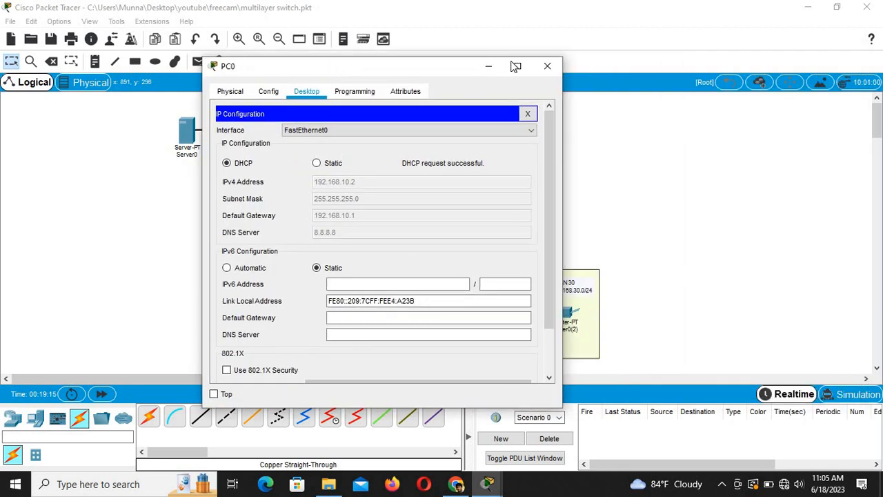
{"action": "left_click", "coordinate": [488, 67]}
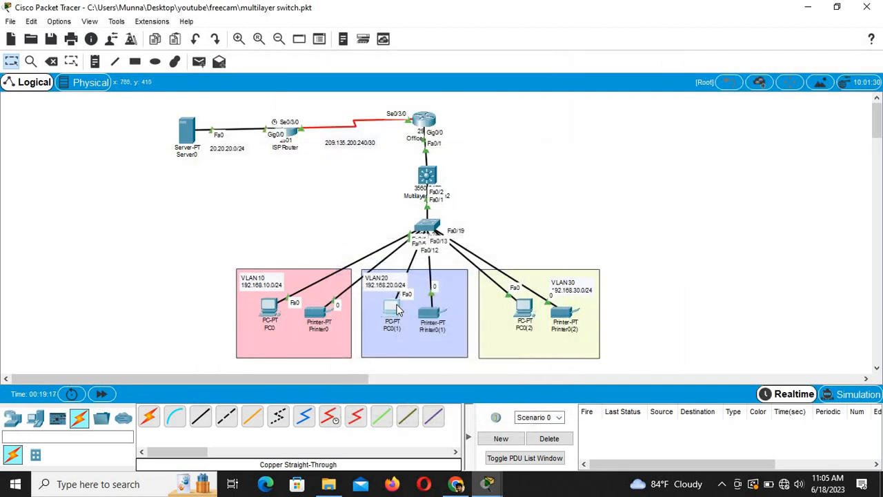
Step: Set PC0(1) to obtain its IP address via DHCP
{"action": "left_click", "coordinate": [269, 307]}
{"action": "left_click", "coordinate": [361, 107]}
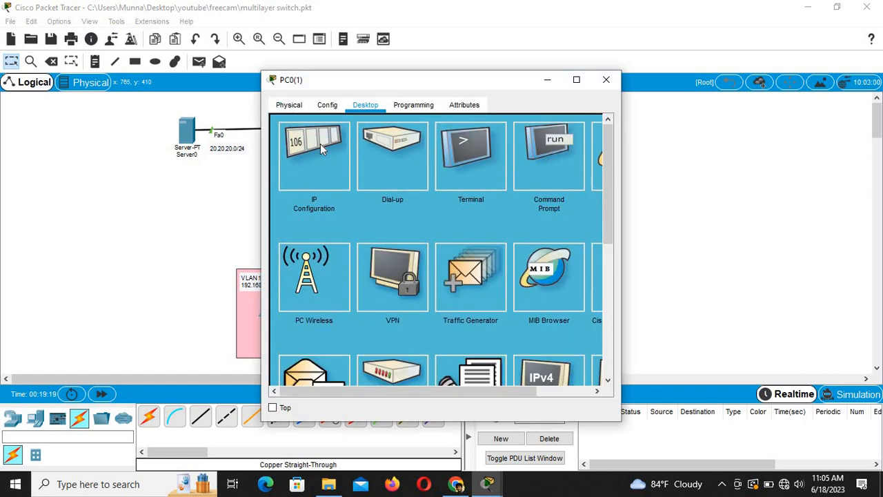
{"action": "left_click", "coordinate": [320, 143]}
{"action": "left_click", "coordinate": [290, 177]}
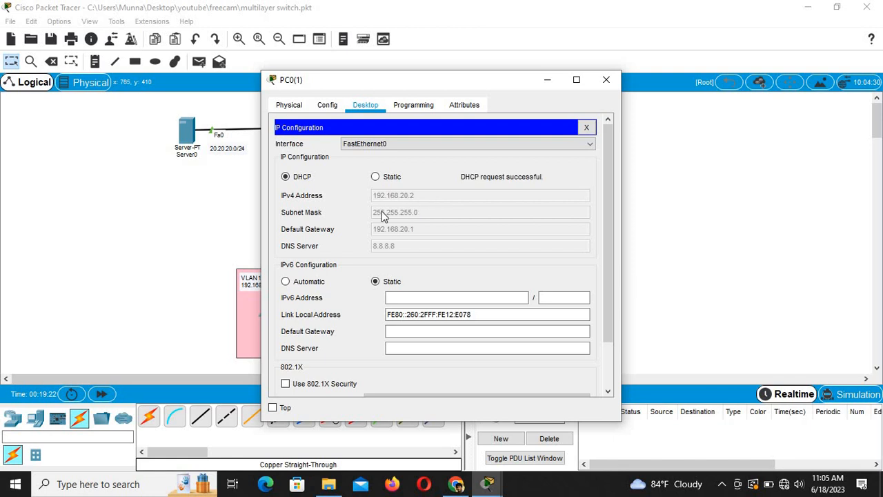
{"action": "left_click", "coordinate": [547, 80]}
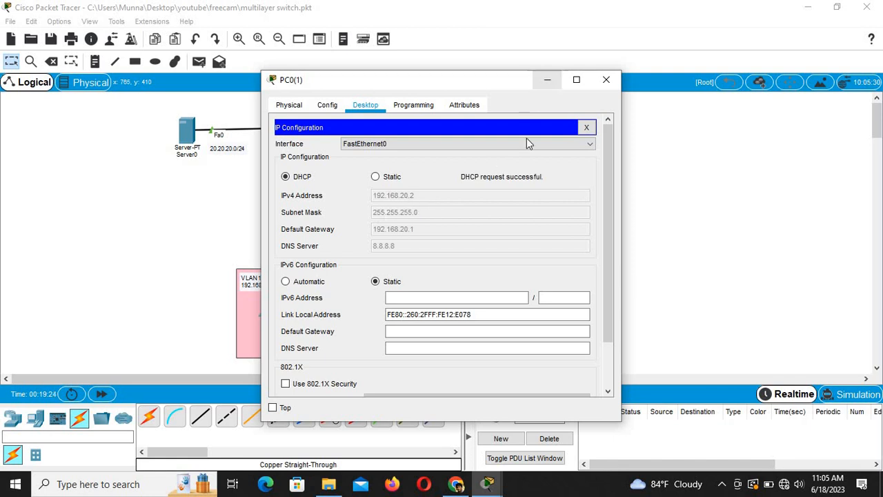
Step: Set PC0(2) to DHCP (192.168.30.2), then shift Server0 and the ISP router left
{"action": "left_click", "coordinate": [526, 311]}
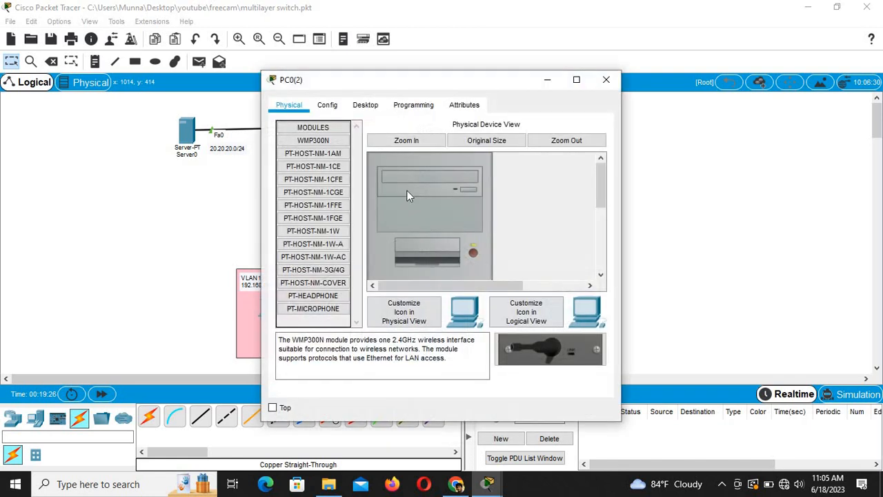
{"action": "left_click", "coordinate": [366, 105]}
{"action": "left_click", "coordinate": [349, 165]}
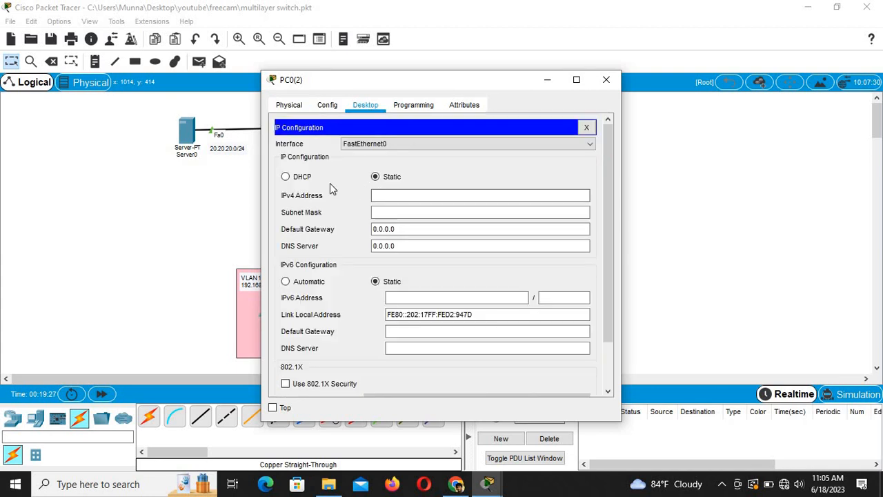
{"action": "left_click", "coordinate": [305, 176]}
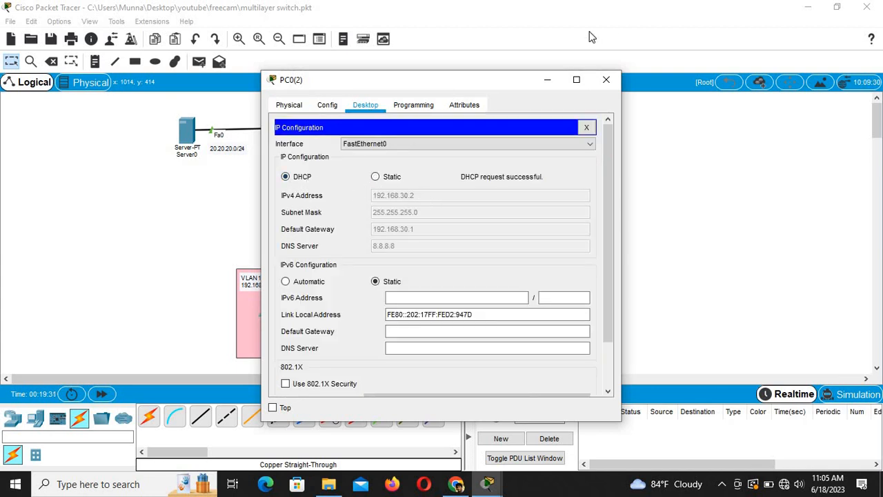
{"action": "left_click", "coordinate": [547, 79]}
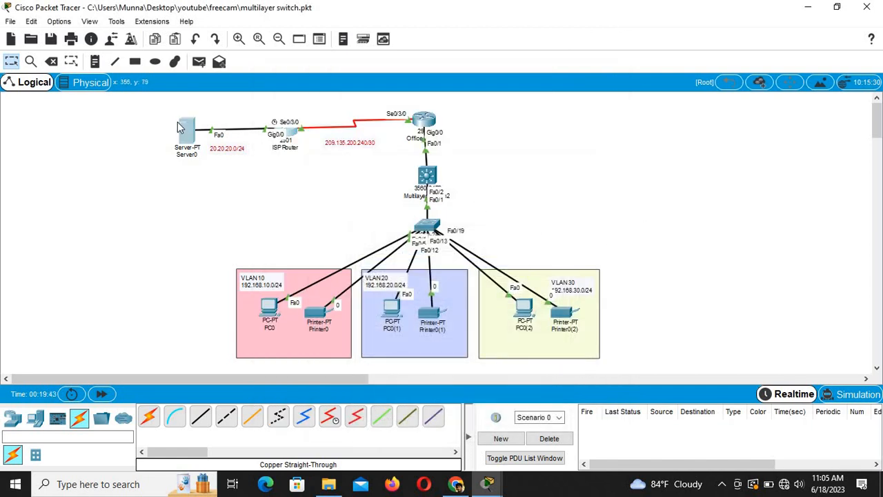
{"action": "left_click_drag", "start_coordinate": [182, 127], "coordinate": [172, 119]}
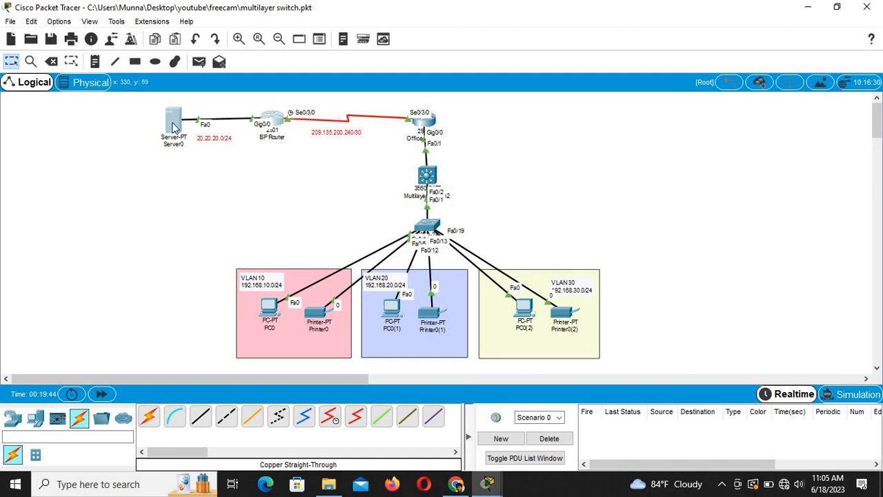
{"action": "left_click", "coordinate": [562, 145]}
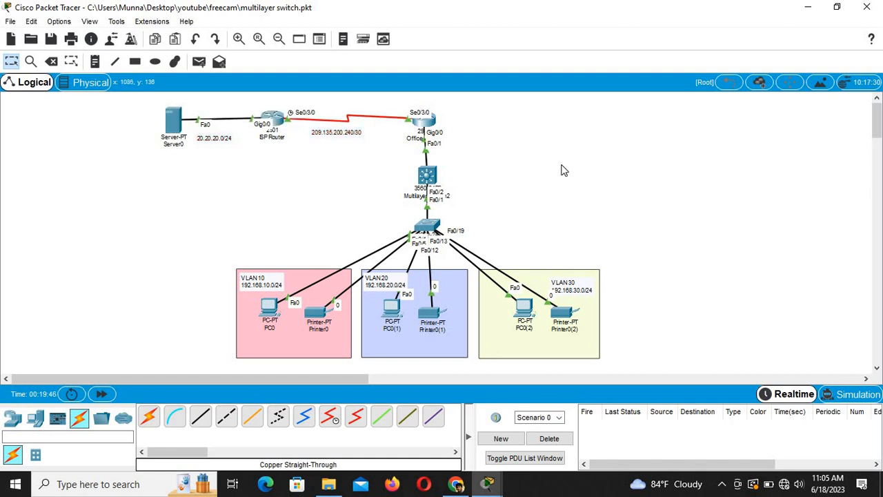